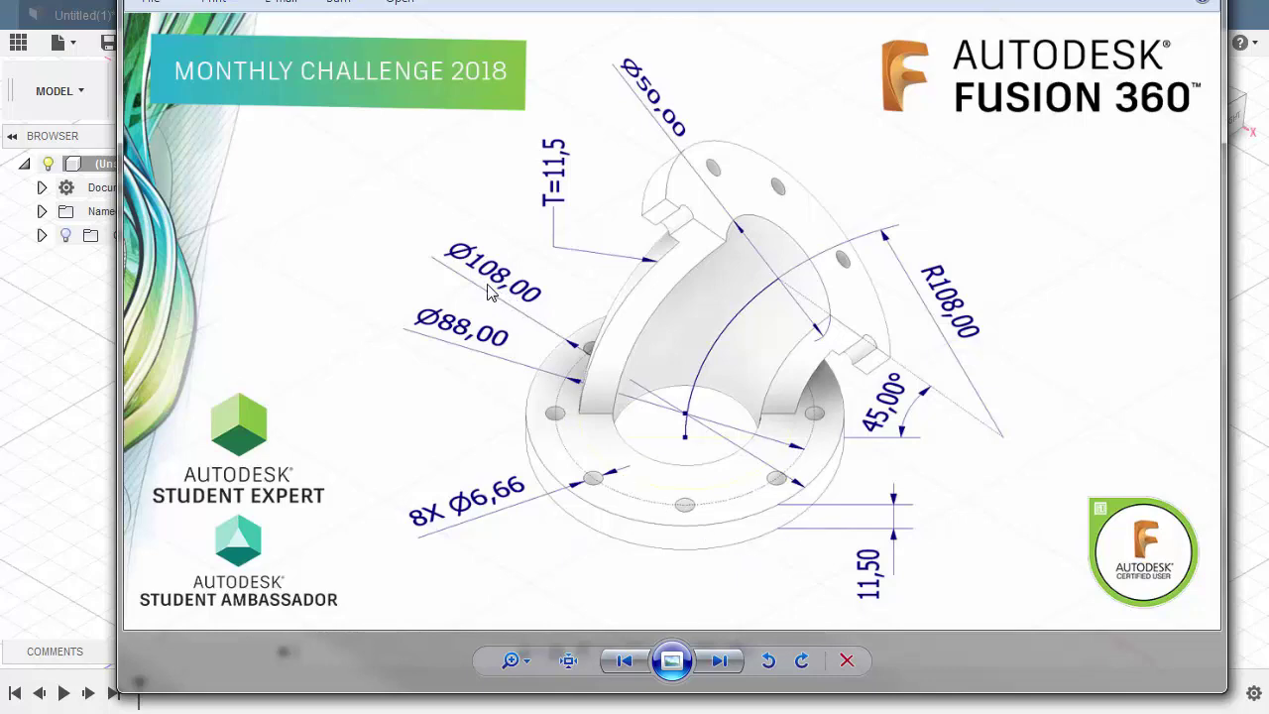
Close the flanged-elbow reference drawing in Windows Photo Viewer.
{"action": "key", "text": "alt+F4"}
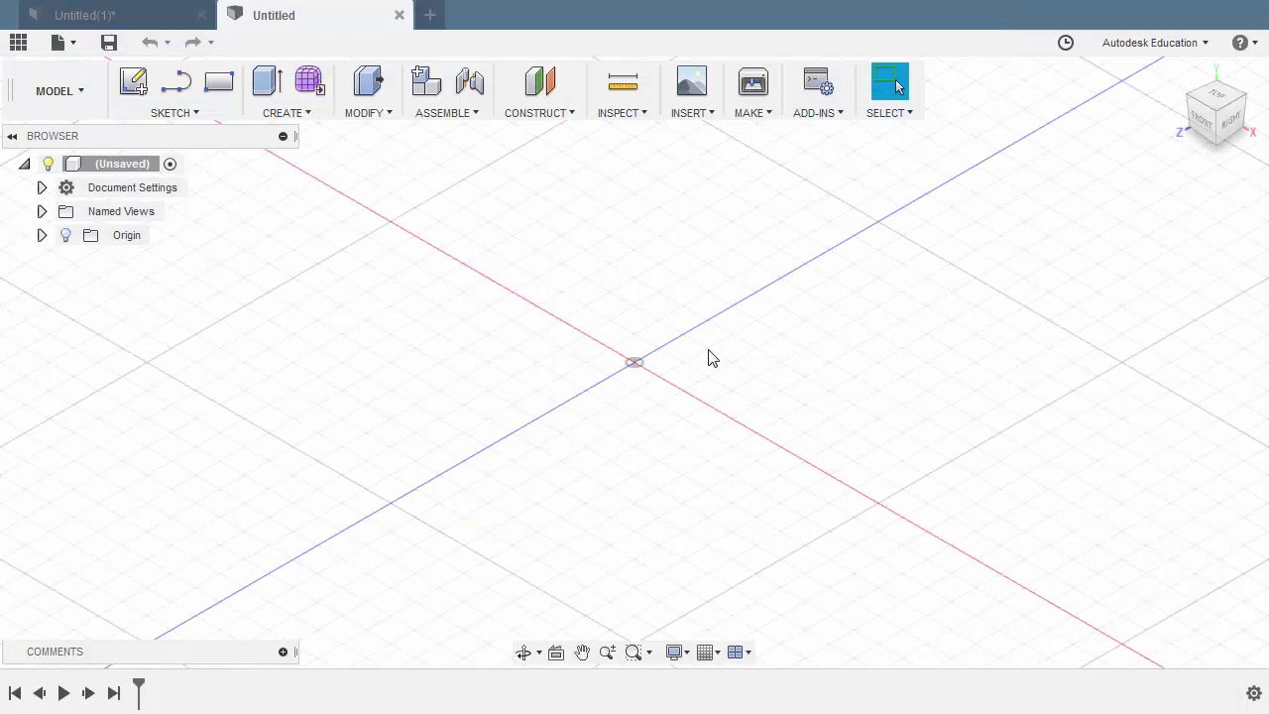
Start a sketch on the XY plane and draw a Ø108 mm circle centred on the origin.
{"action": "key", "text": "s"}
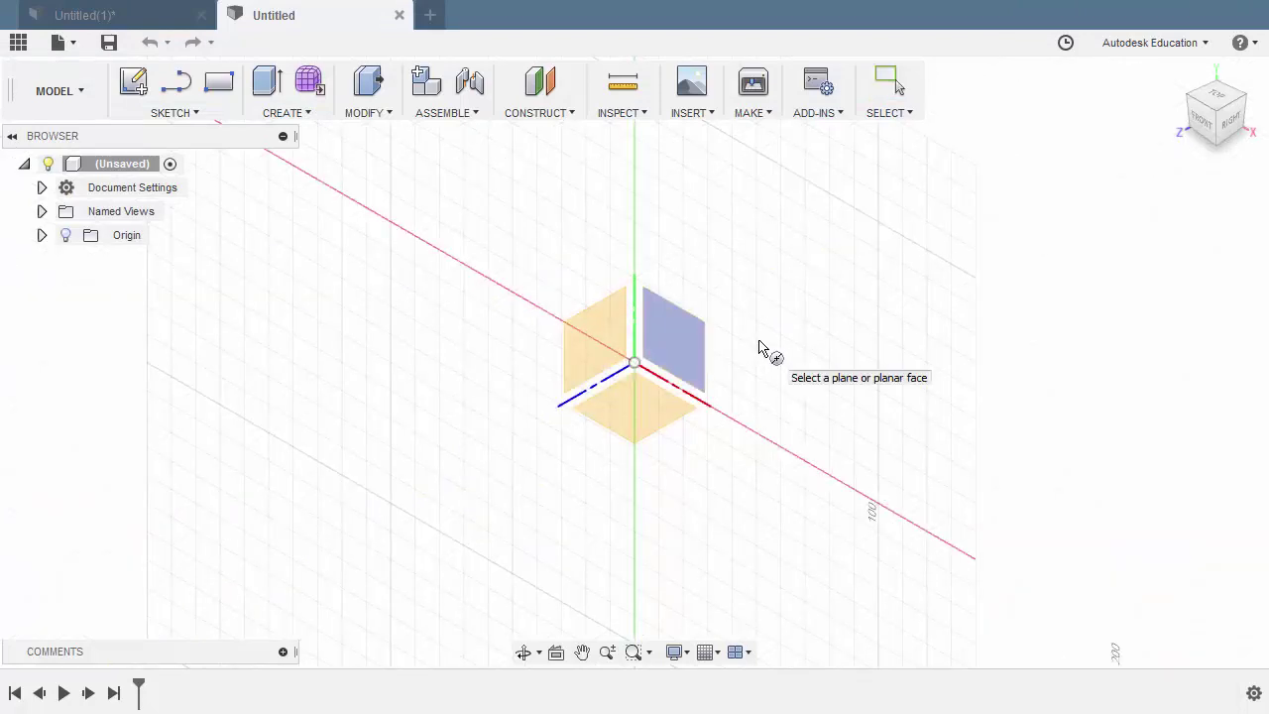
{"action": "left_click", "coordinate": [644, 431]}
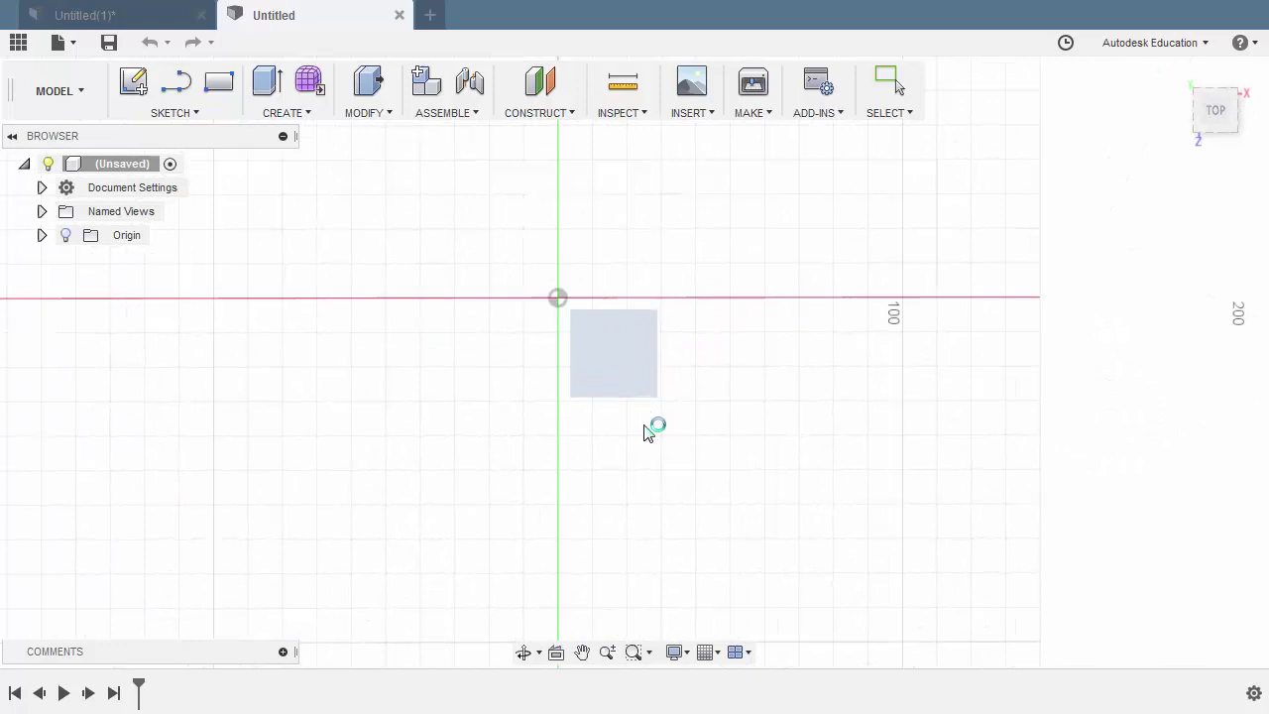
{"action": "mouse_move", "coordinate": [603, 261]}
{"action": "middle_mouse_down"}
{"action": "mouse_move", "coordinate": [671, 411]}
{"action": "mouse_move", "coordinate": [650, 346]}
{"action": "middle_mouse_up"}
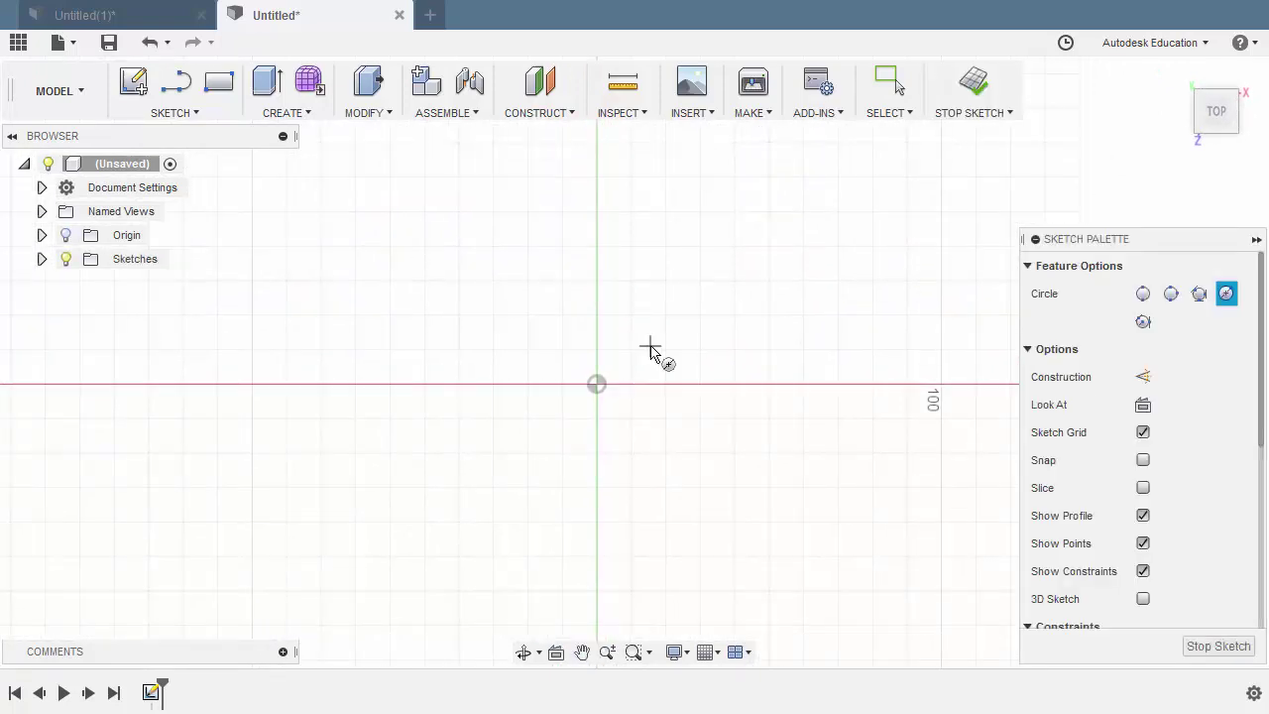
{"action": "left_click", "coordinate": [596, 384]}
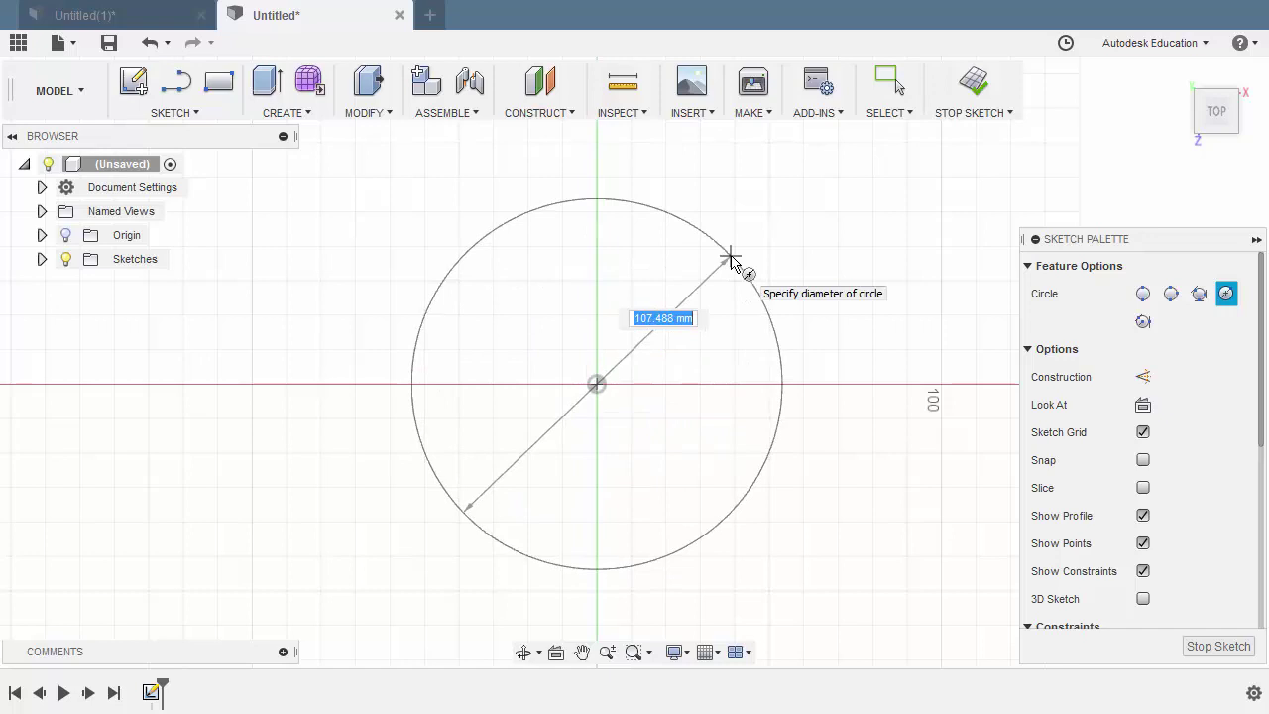
{"action": "type", "text": "108"}
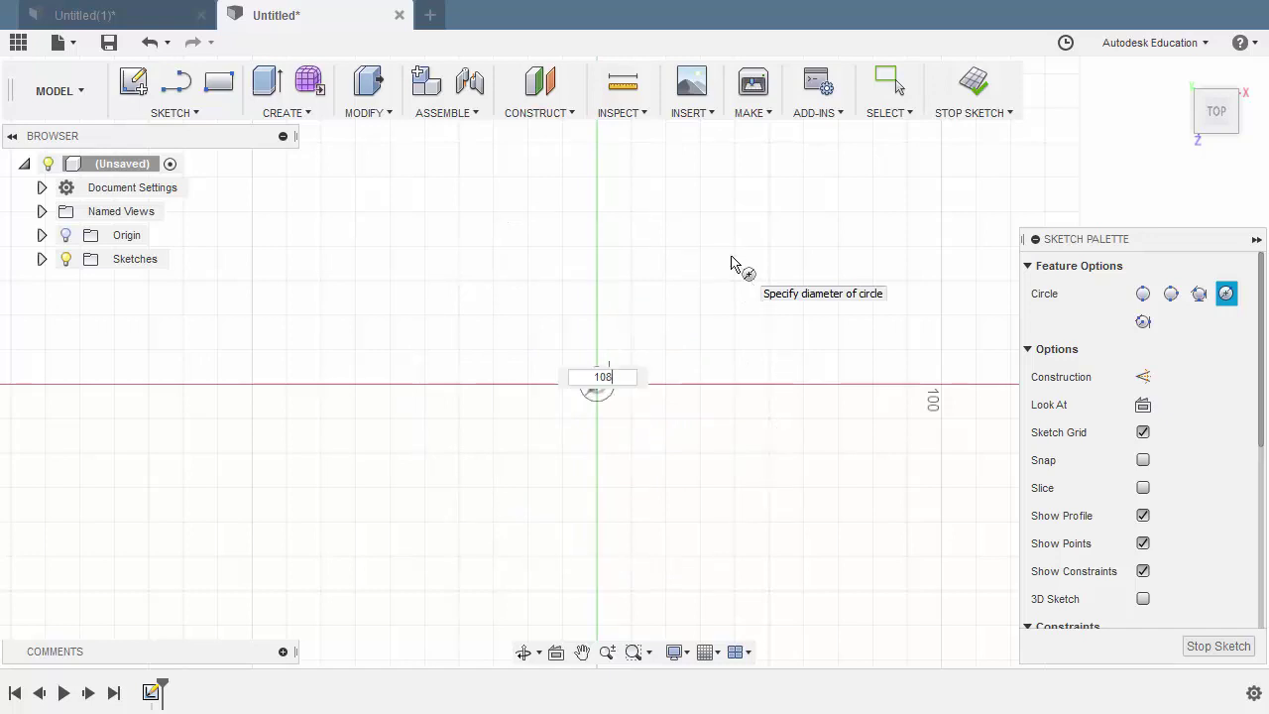
{"action": "key", "text": "Tab"}
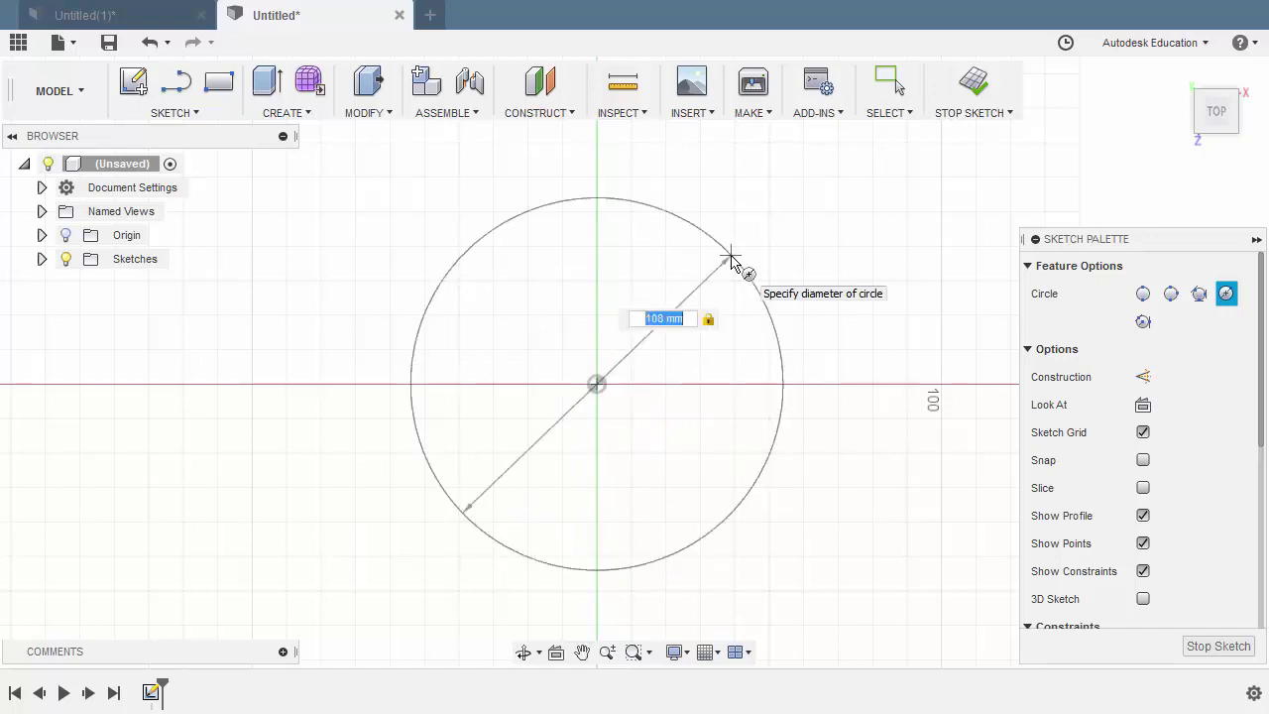
{"action": "key", "text": "Return"}
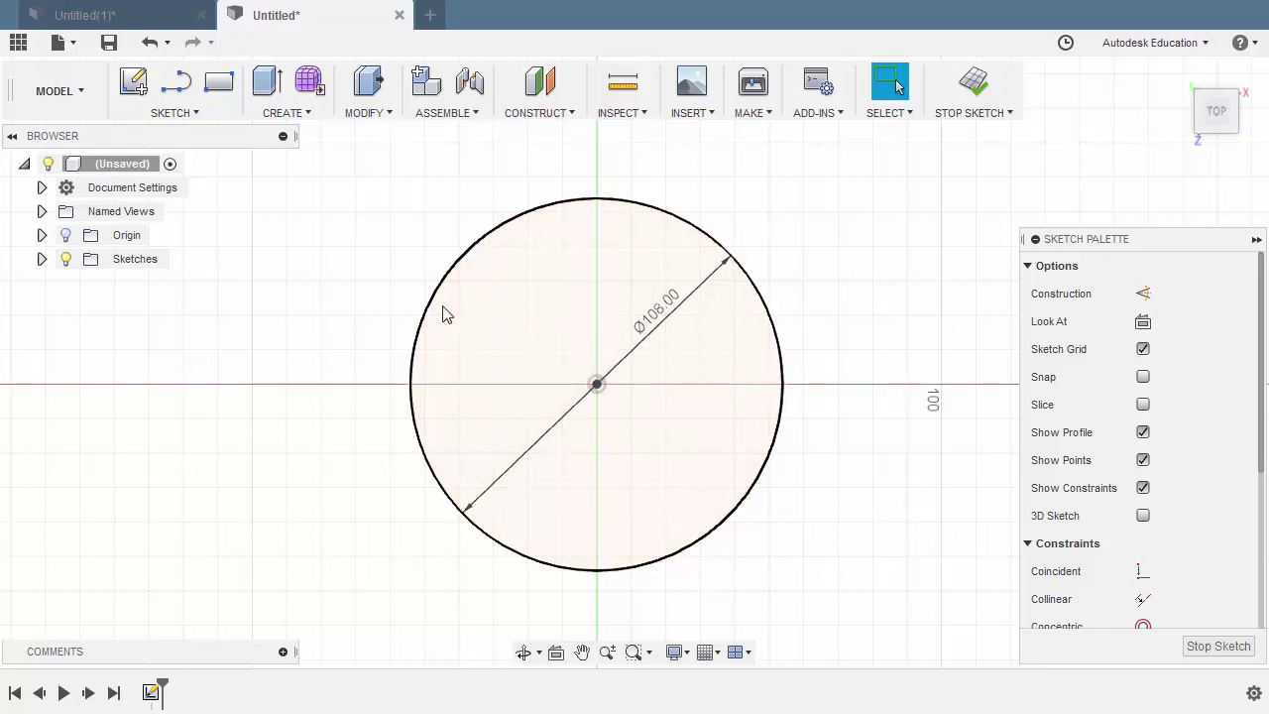
Draw a concentric Ø88 mm circle and move both diameter labels outside the circles.
{"action": "key", "text": "c"}
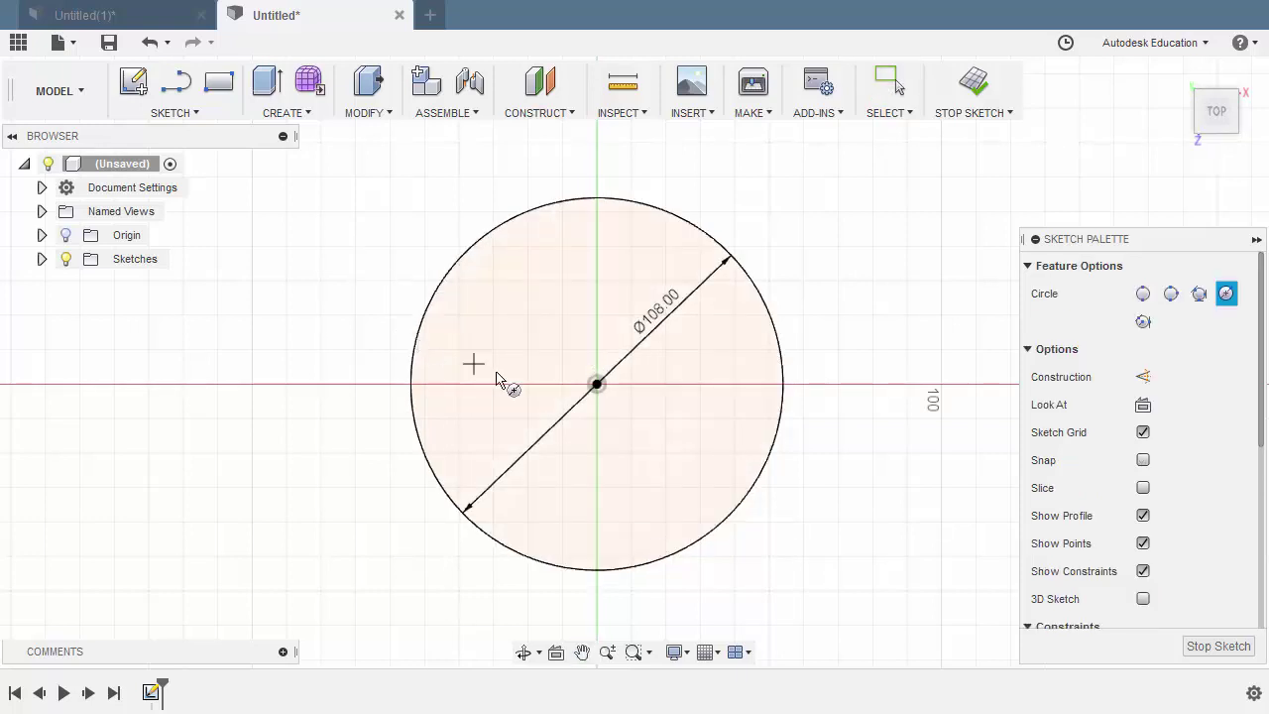
{"action": "left_click", "coordinate": [597, 385]}
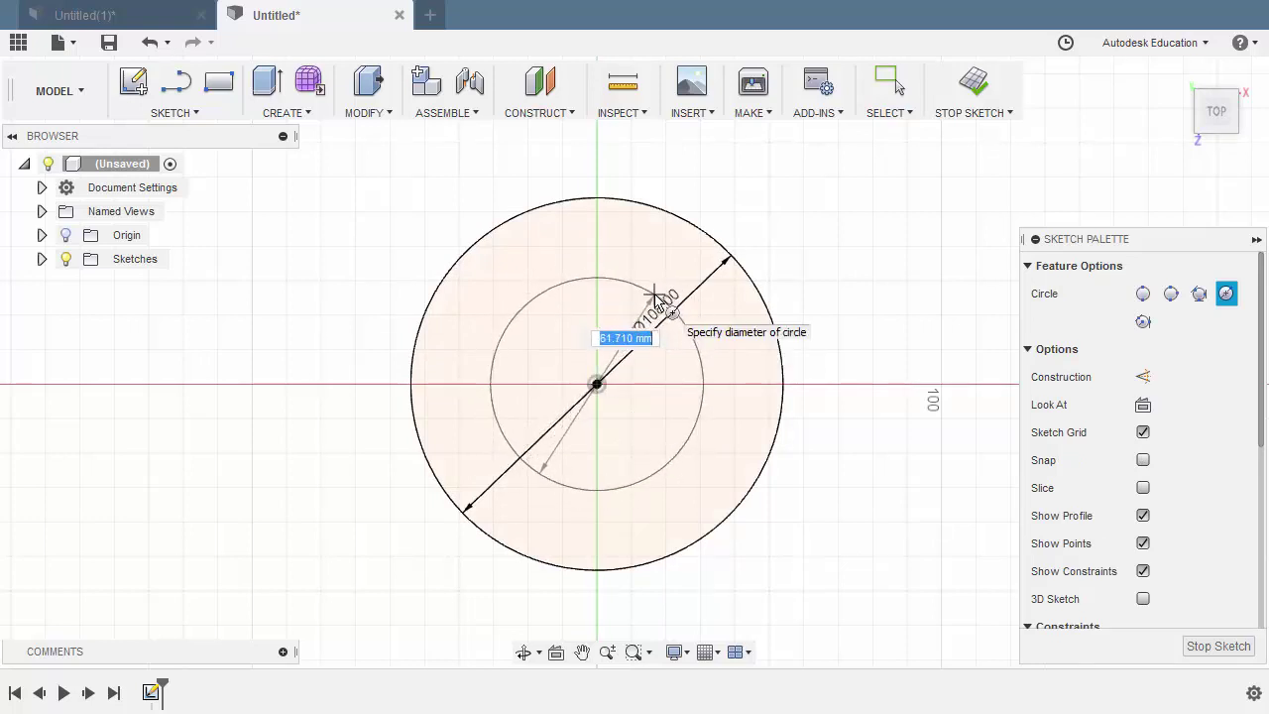
{"action": "type", "text": "88"}
{"action": "key", "text": "Tab"}
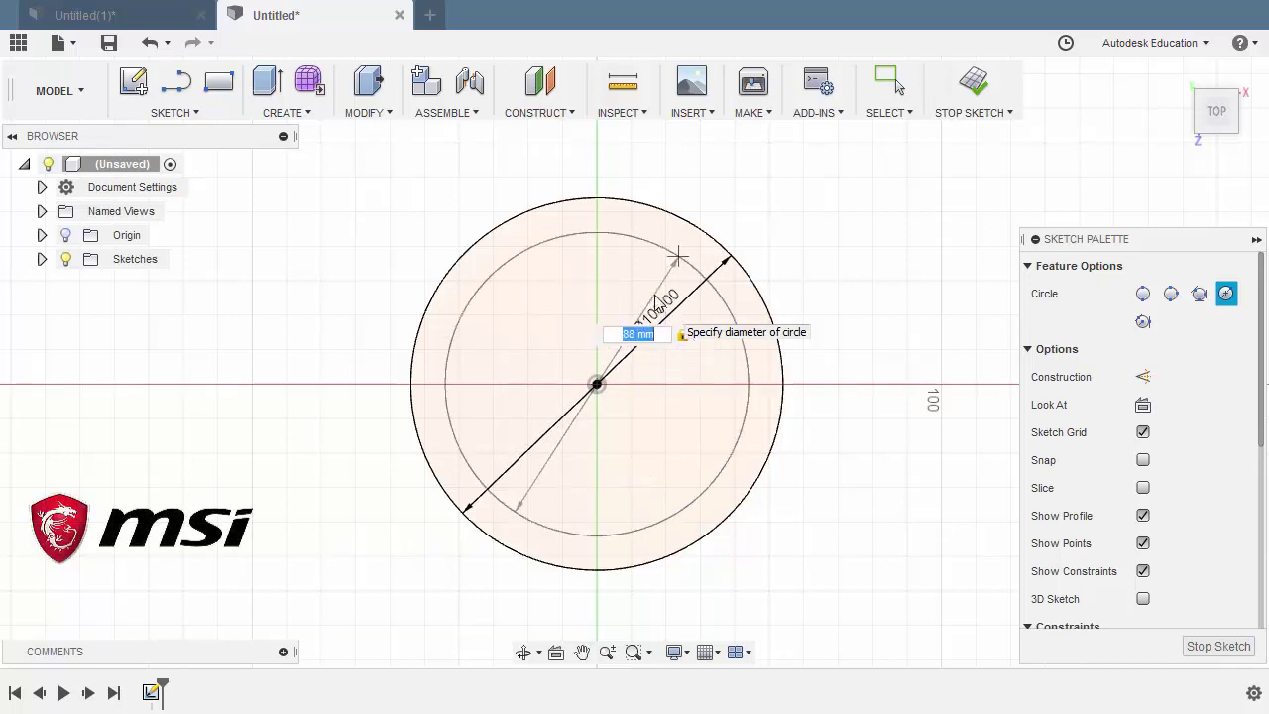
{"action": "key", "text": "Return"}
{"action": "key", "text": "Escape"}
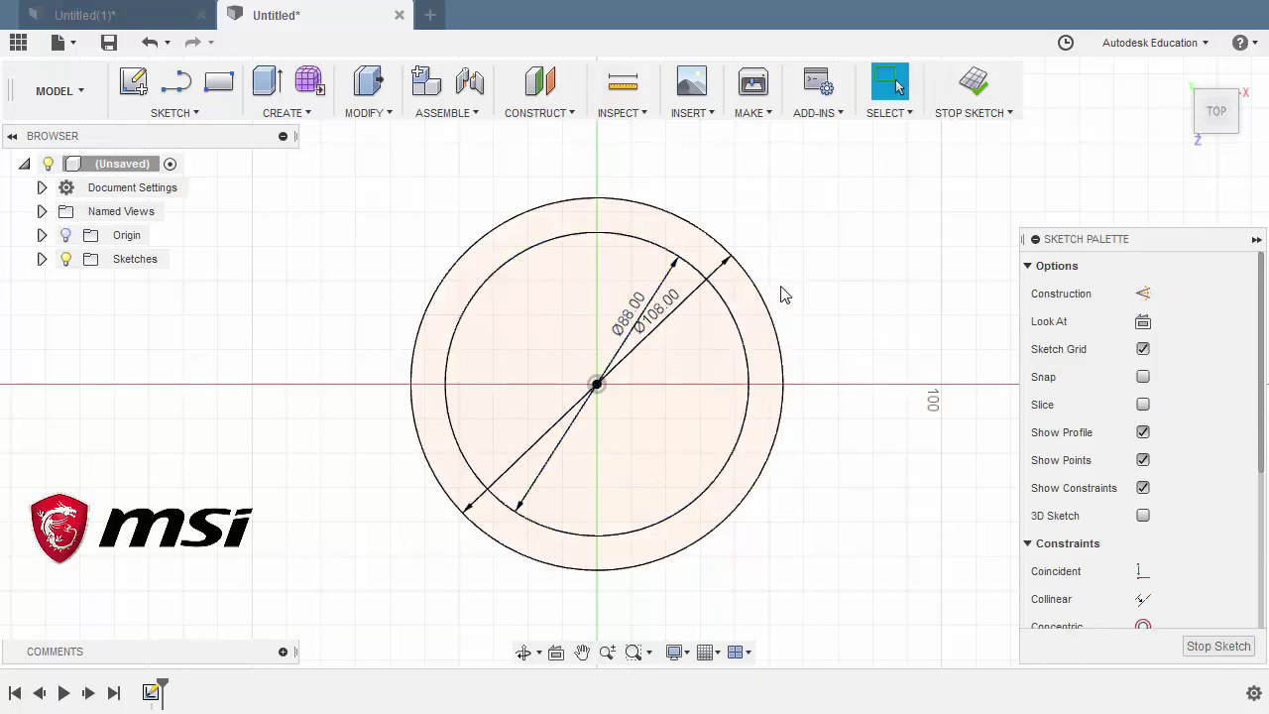
{"action": "left_click_drag", "start_coordinate": [649, 317], "coordinate": [776, 238]}
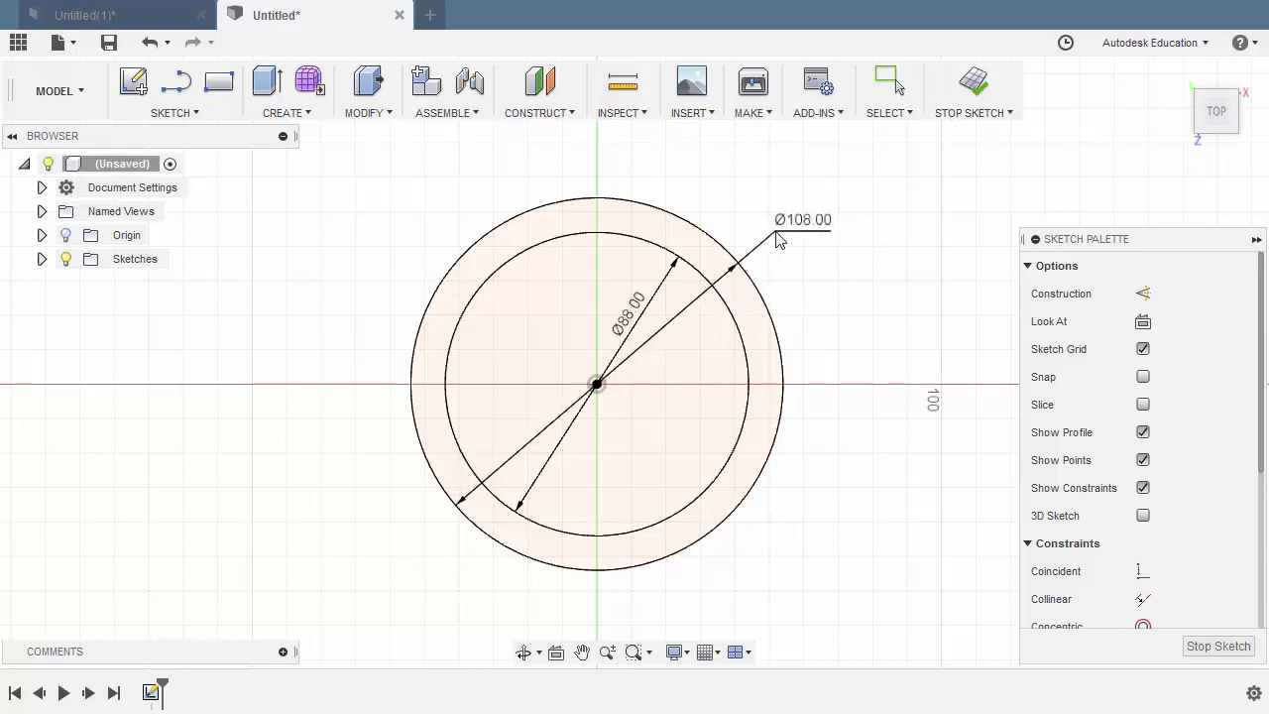
{"action": "left_click_drag", "start_coordinate": [630, 312], "coordinate": [798, 280]}
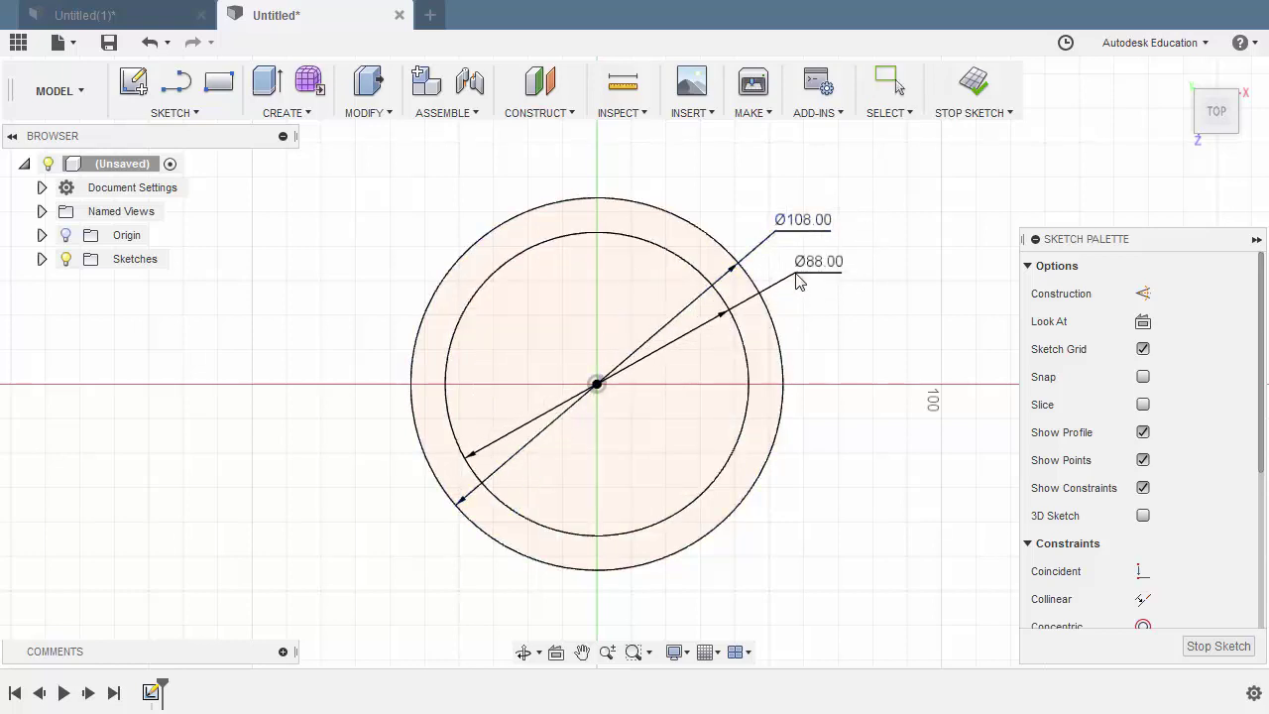
Convert the Ø88 circle to construction geometry.
{"action": "key", "text": "Escape"}
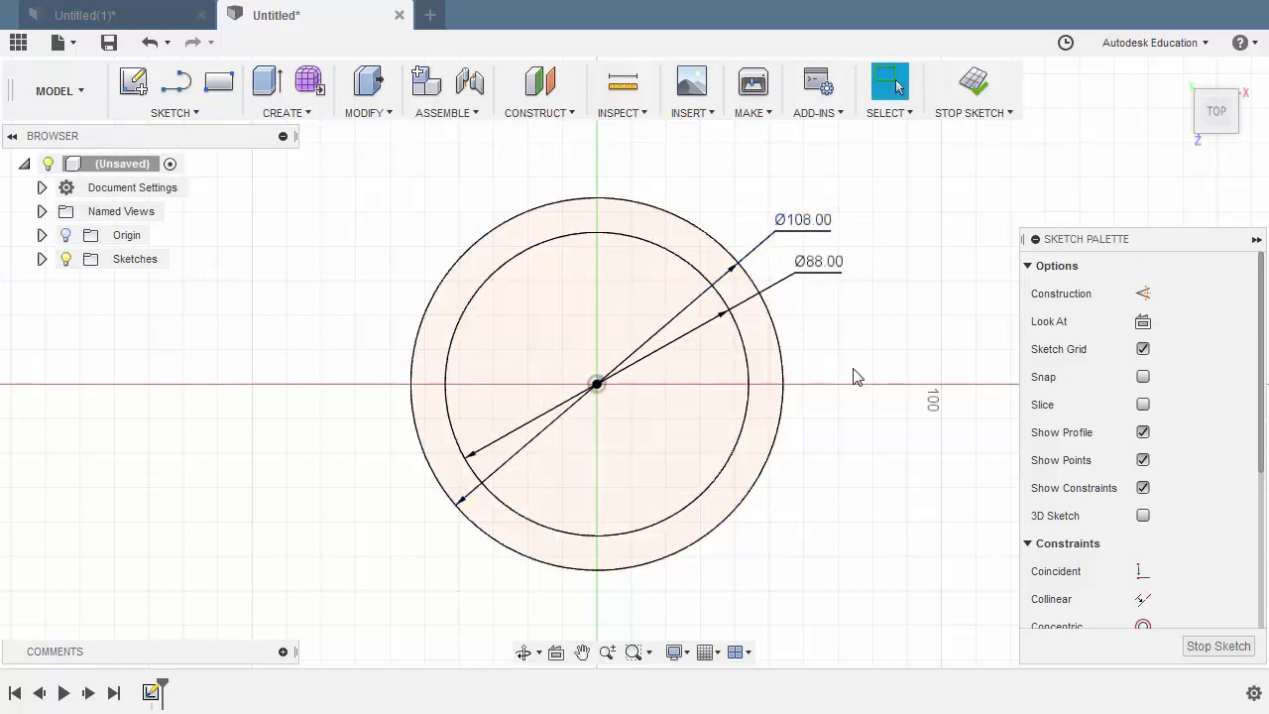
{"action": "left_click", "coordinate": [694, 274]}
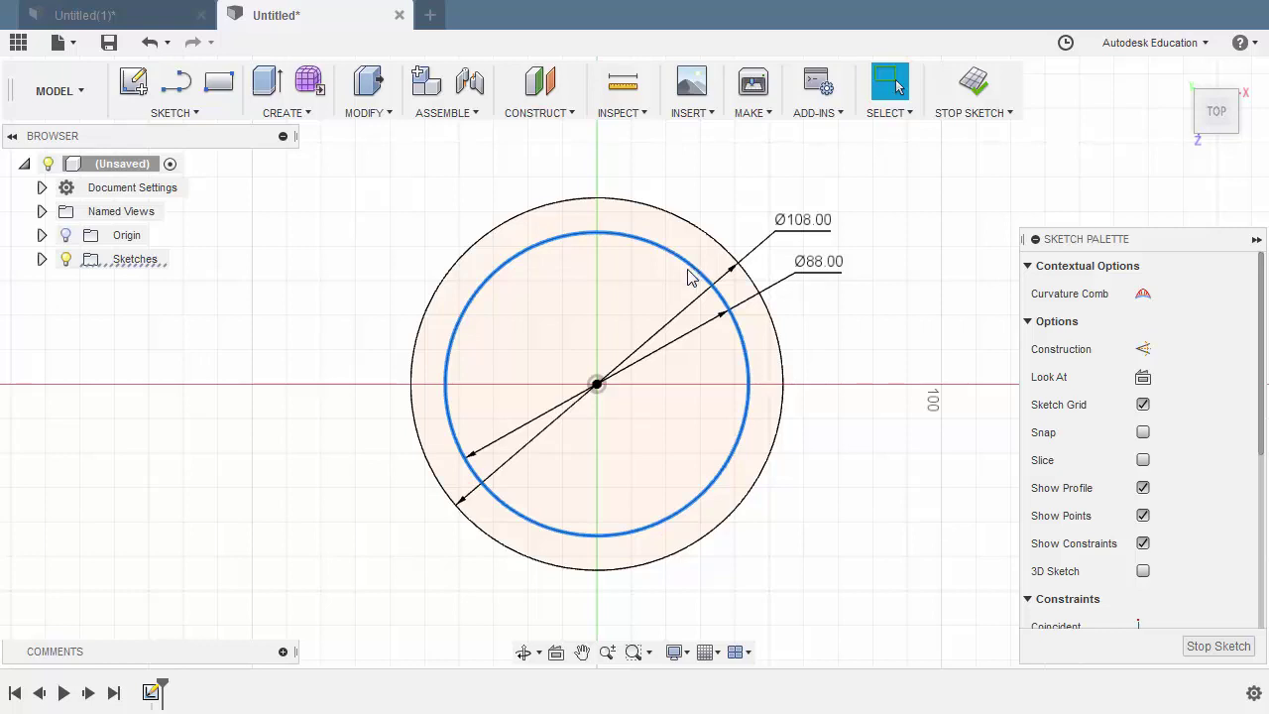
{"action": "key", "text": "Escape"}
{"action": "key", "text": "x"}
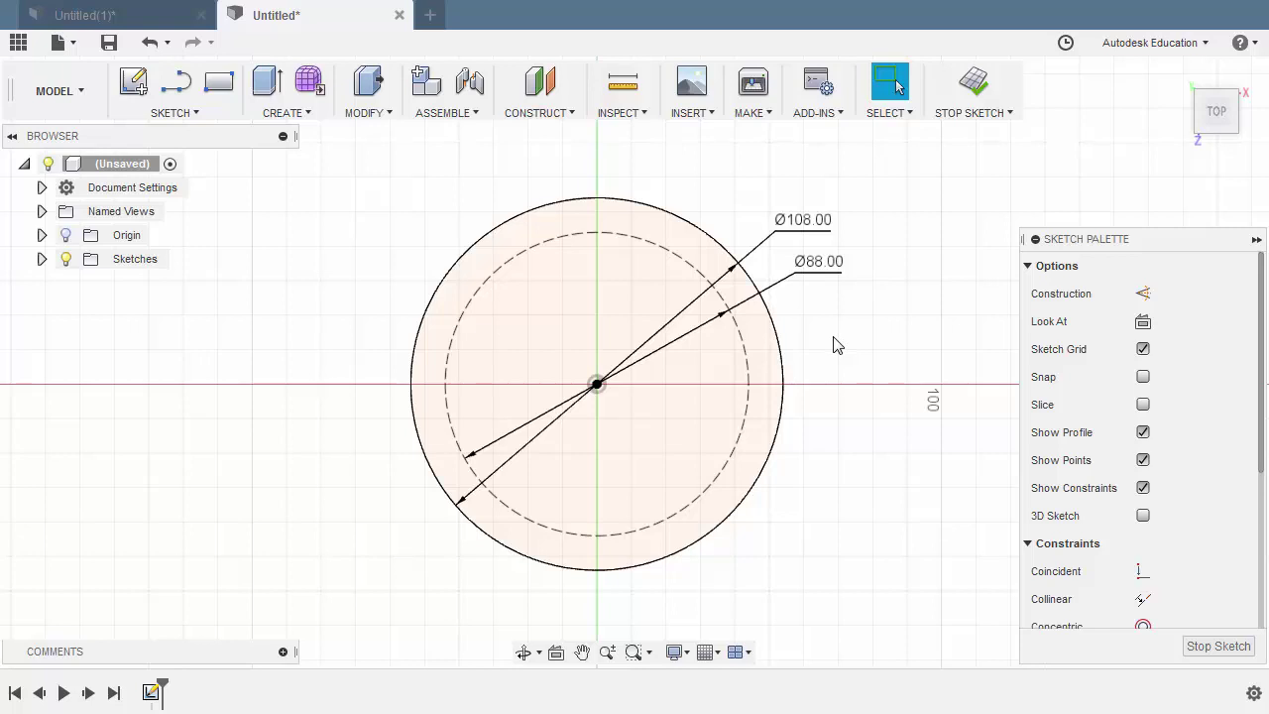
Draw a Ø50 mm circle at the origin and move its label beside the other dimensions.
{"action": "key", "text": "c"}
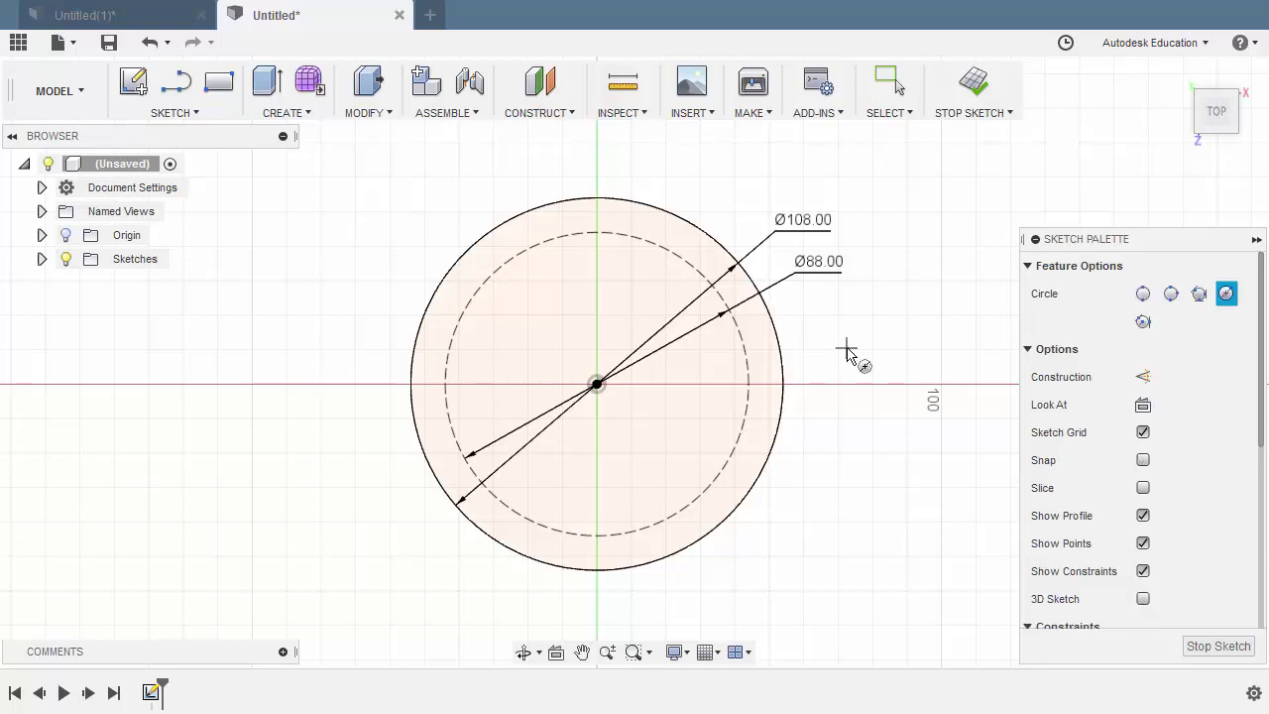
{"action": "left_click", "coordinate": [597, 384]}
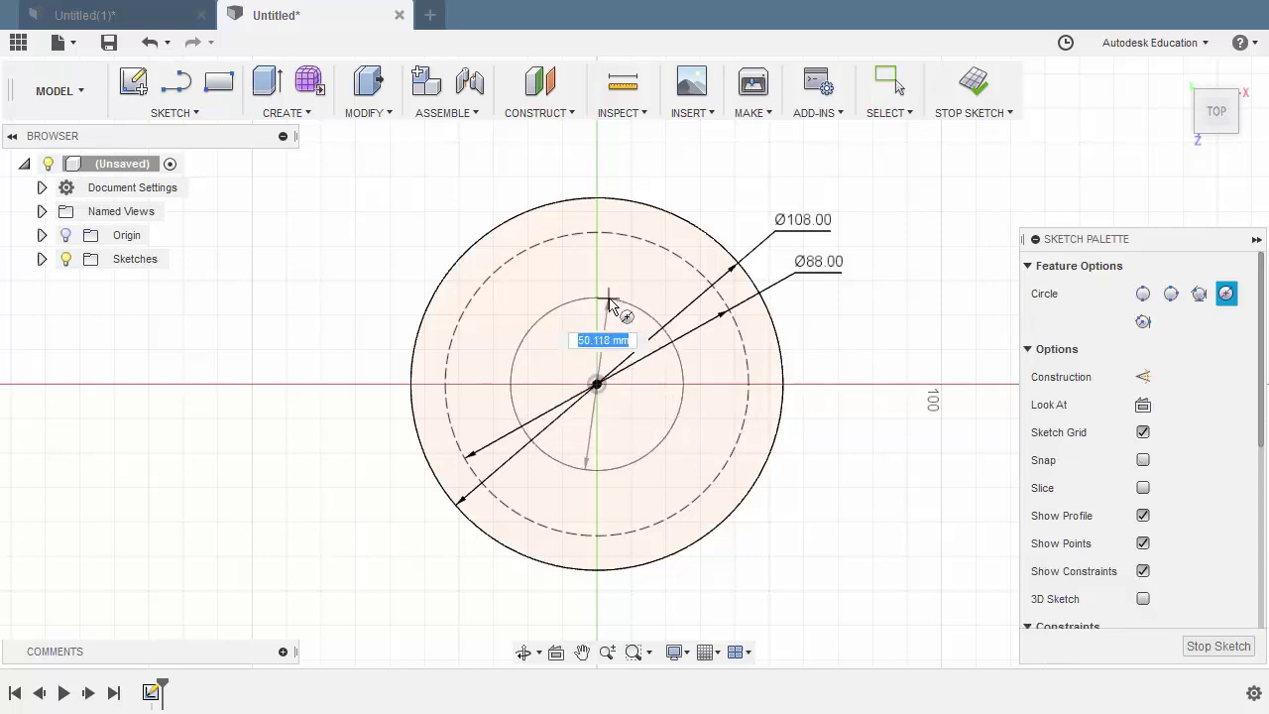
{"action": "type", "text": "50"}
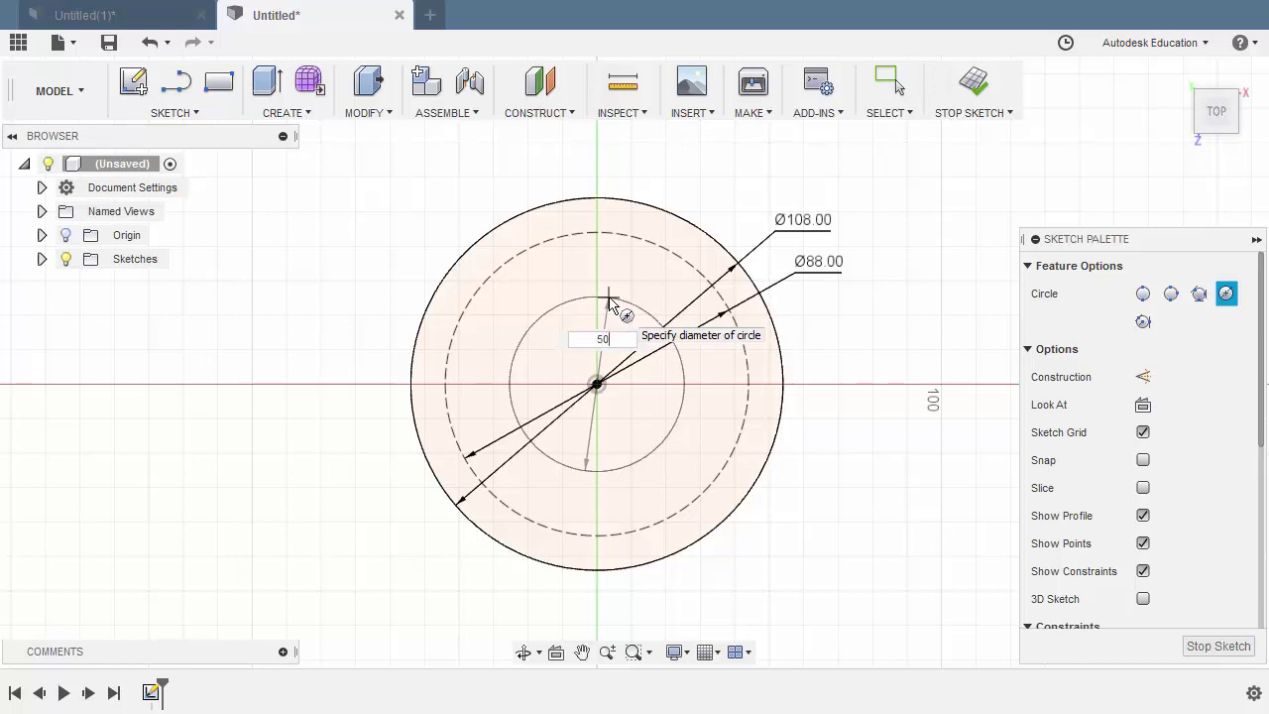
{"action": "key", "text": "Return"}
{"action": "key", "text": "Escape"}
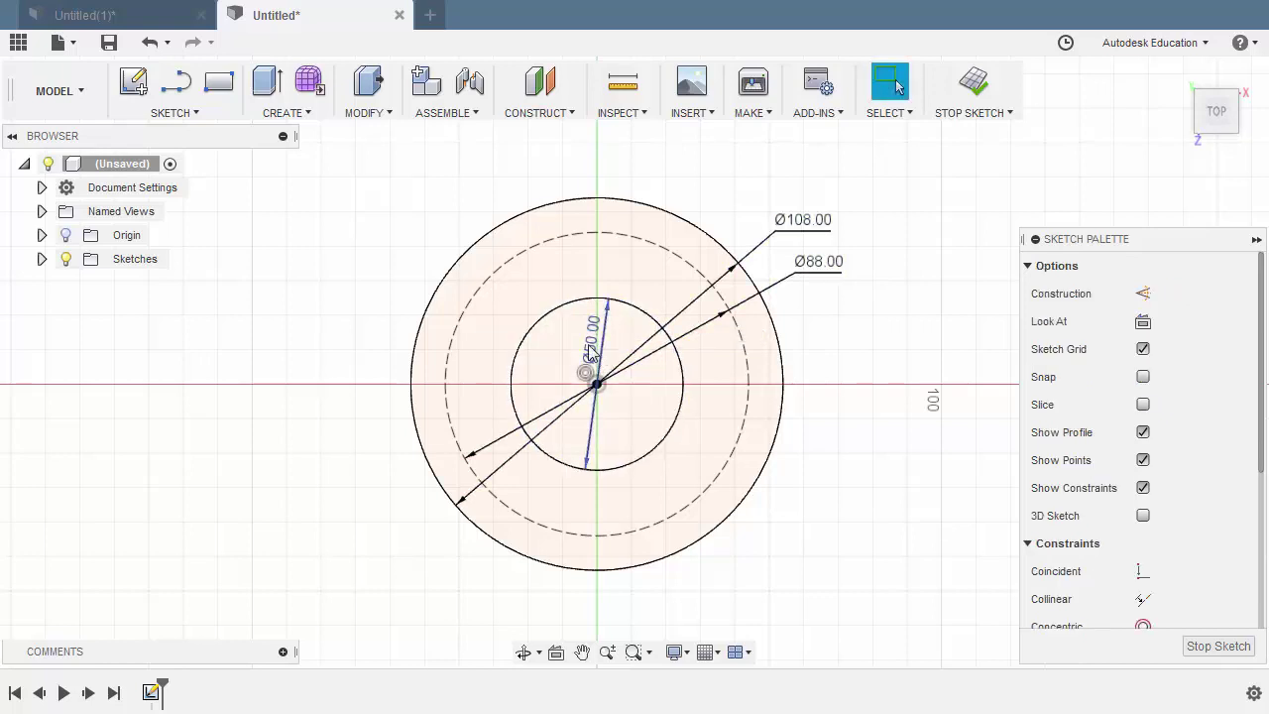
{"action": "left_click_drag", "start_coordinate": [592, 339], "coordinate": [806, 316]}
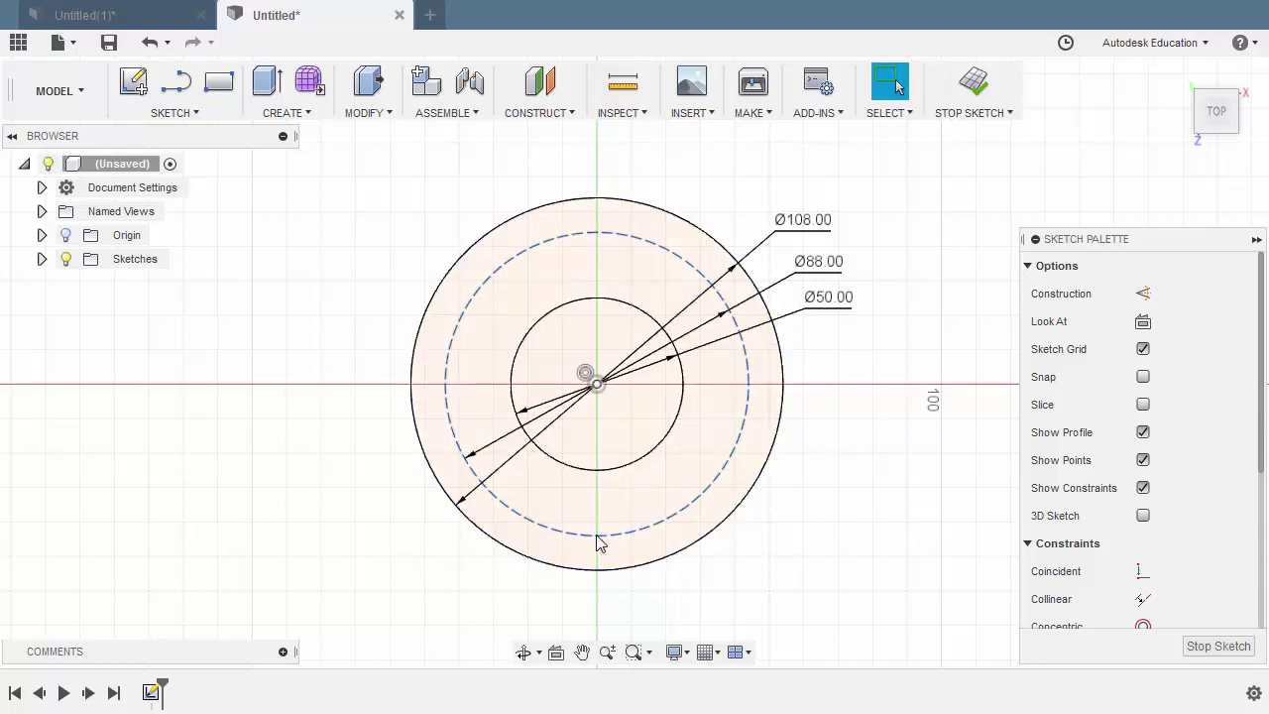
Draw a 6.6 mm bolt-hole circle at the bottom of the Ø88 construction circle.
{"action": "key", "text": "c"}
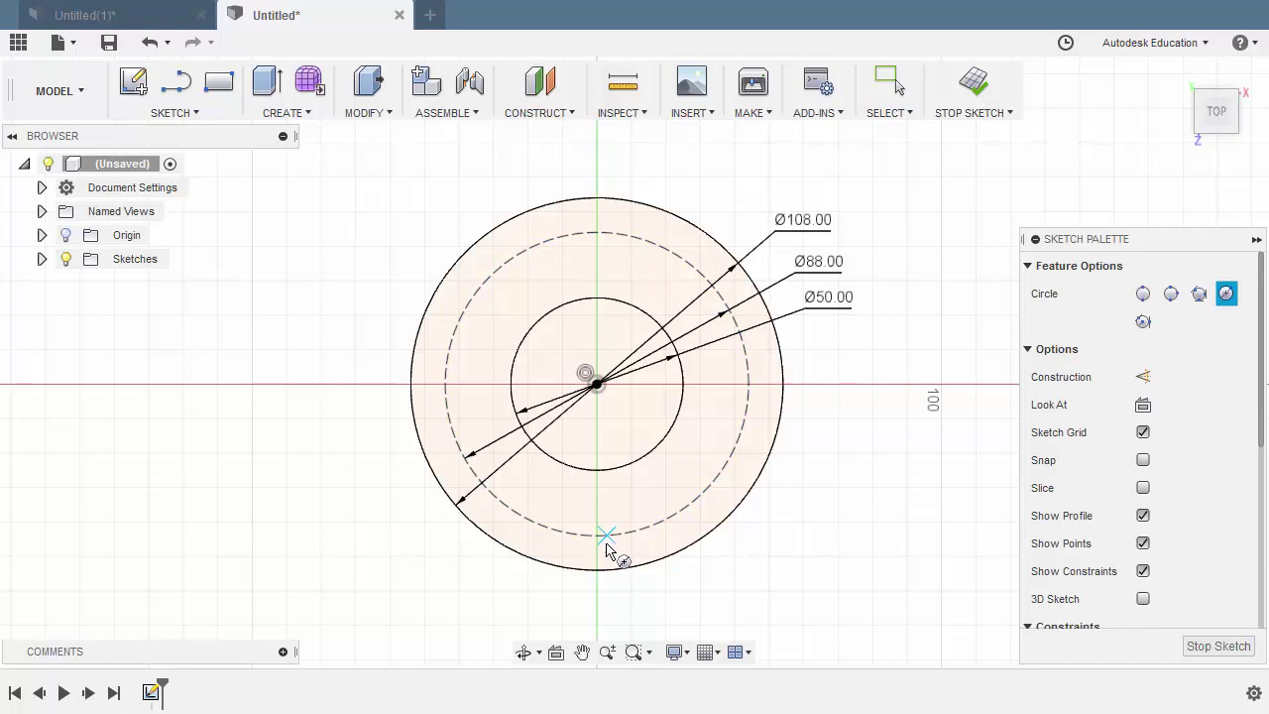
{"action": "scroll", "coordinate": [602, 543], "scroll_direction": "down", "scroll_amount": 2}
{"action": "scroll", "coordinate": [602, 543], "scroll_direction": "up", "scroll_amount": 5}
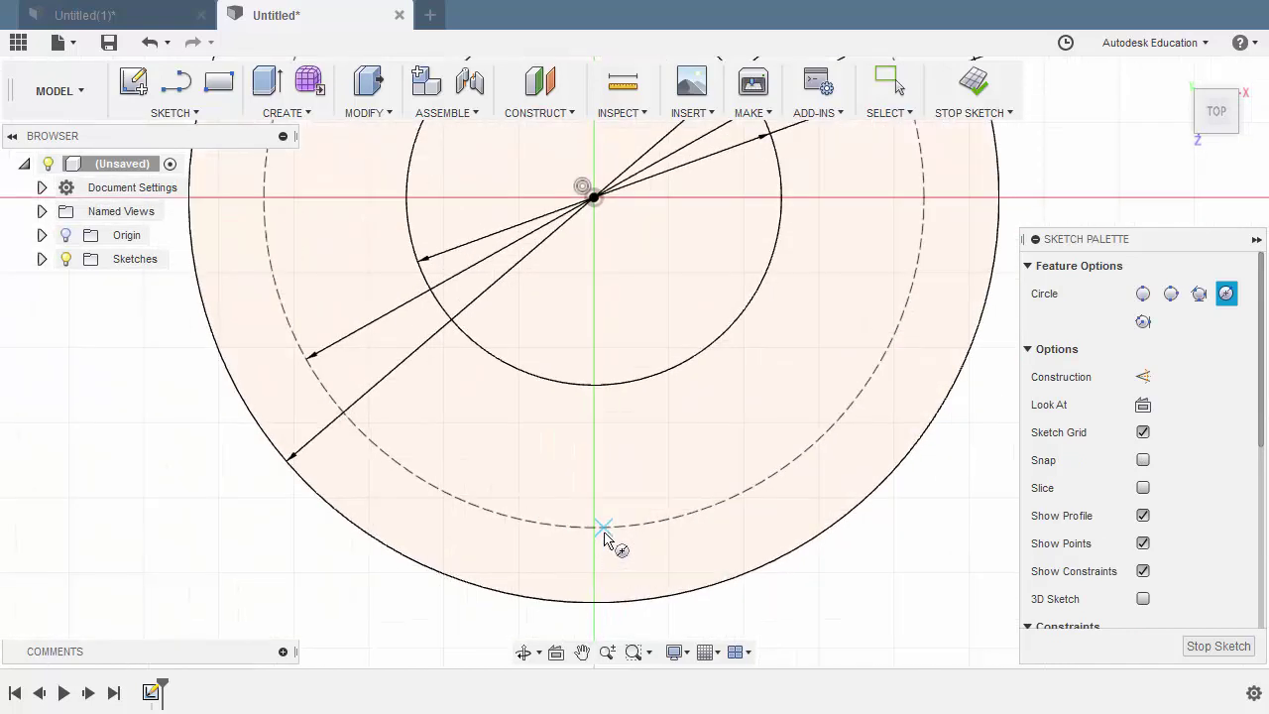
{"action": "left_click", "coordinate": [603, 533]}
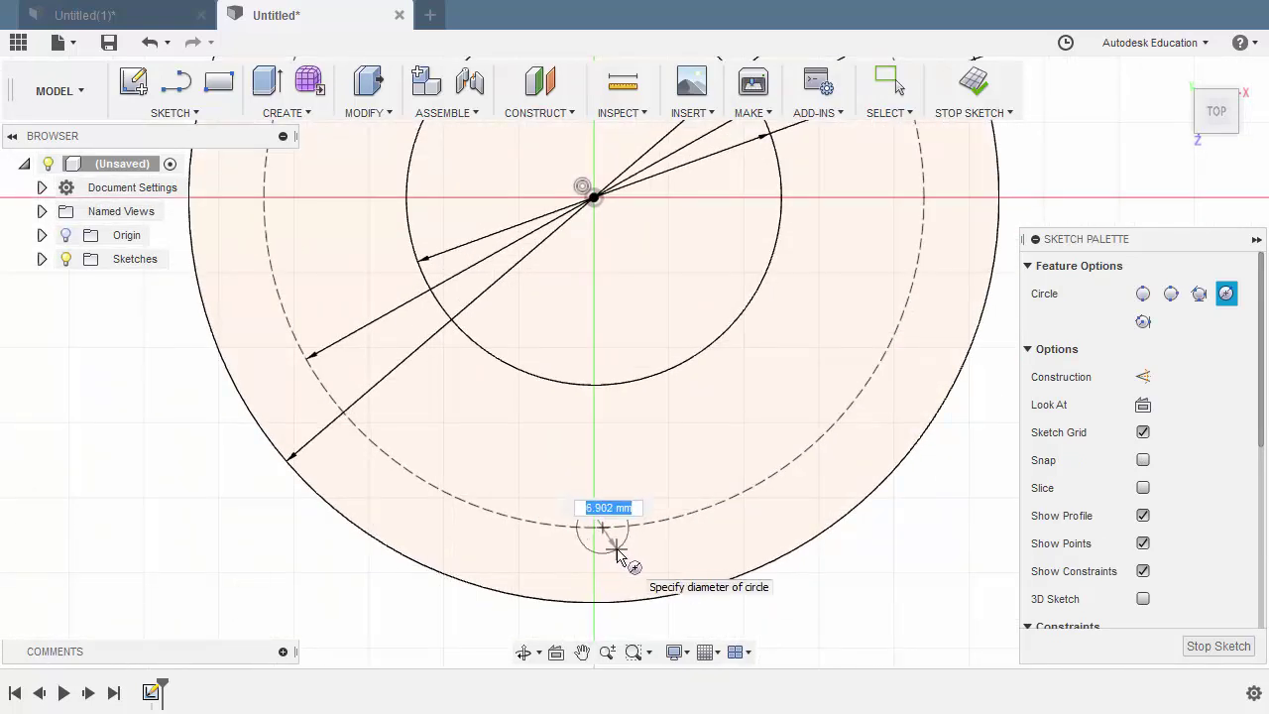
{"action": "type", "text": "6.6"}
{"action": "key", "text": "Return"}
Constrain the bolt-hole circle vertically aligned below the sketch centre point.
{"action": "scroll", "coordinate": [634, 462], "scroll_direction": "up", "scroll_amount": 1}
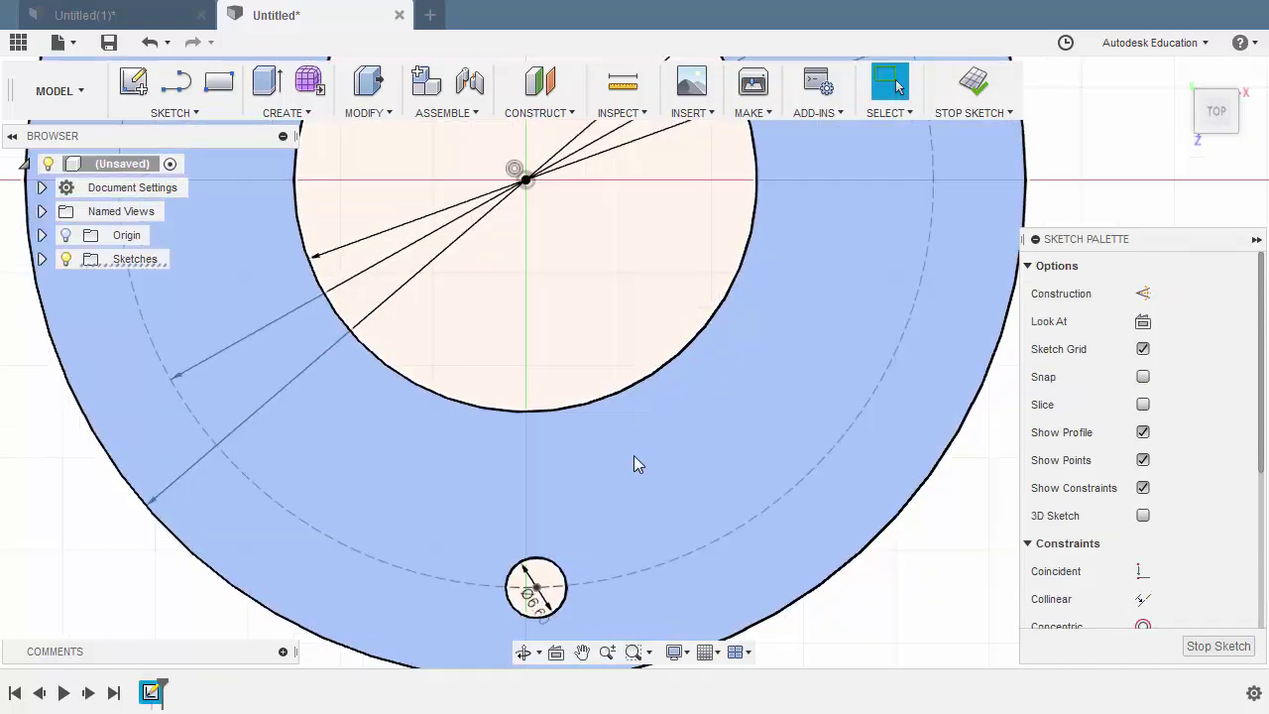
{"action": "scroll", "coordinate": [608, 387], "scroll_direction": "down", "scroll_amount": 2}
{"action": "left_click", "coordinate": [601, 332]}
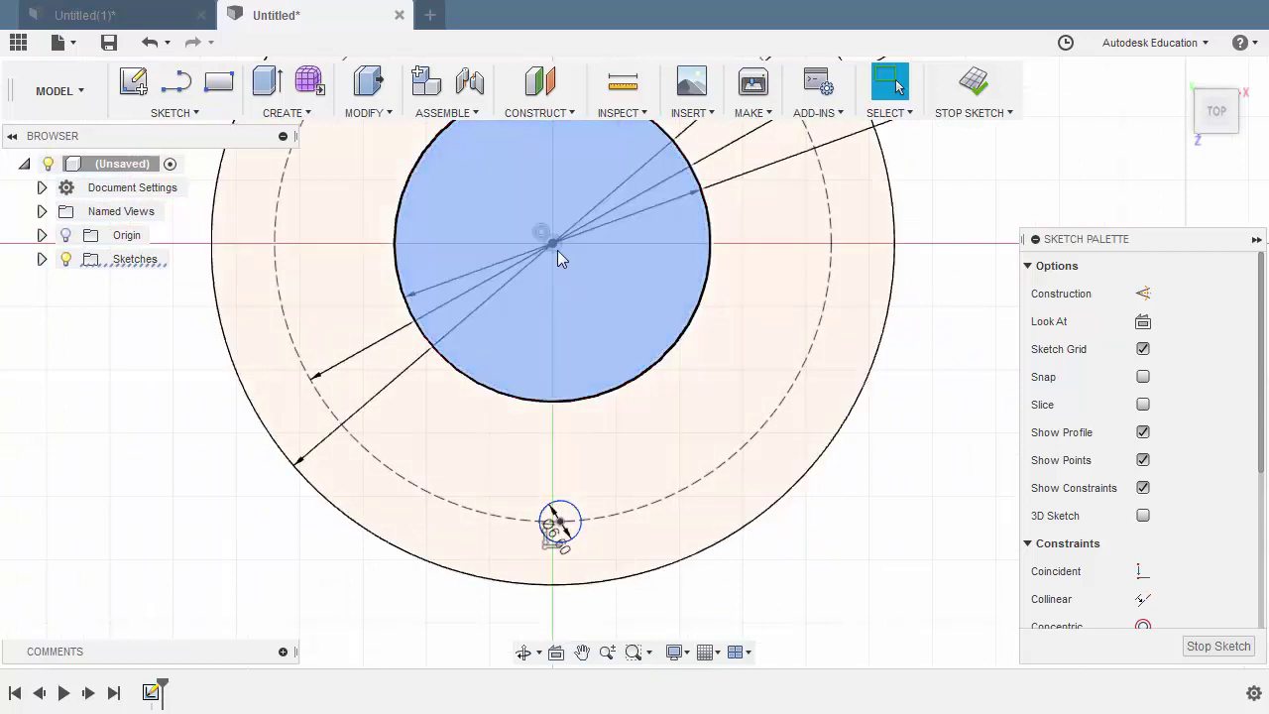
{"action": "left_click", "coordinate": [553, 243]}
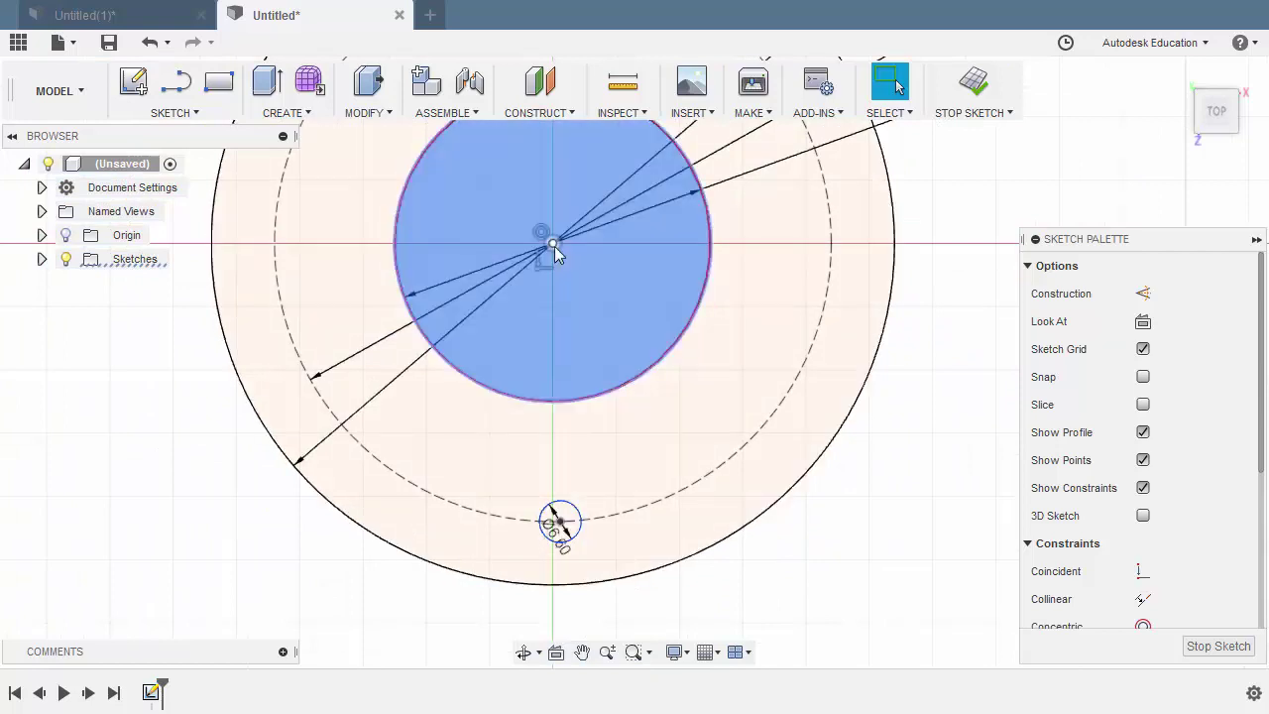
{"action": "left_click", "coordinate": [939, 527]}
{"action": "left_click_drag", "start_coordinate": [1263, 468], "coordinate": [1267, 609]}
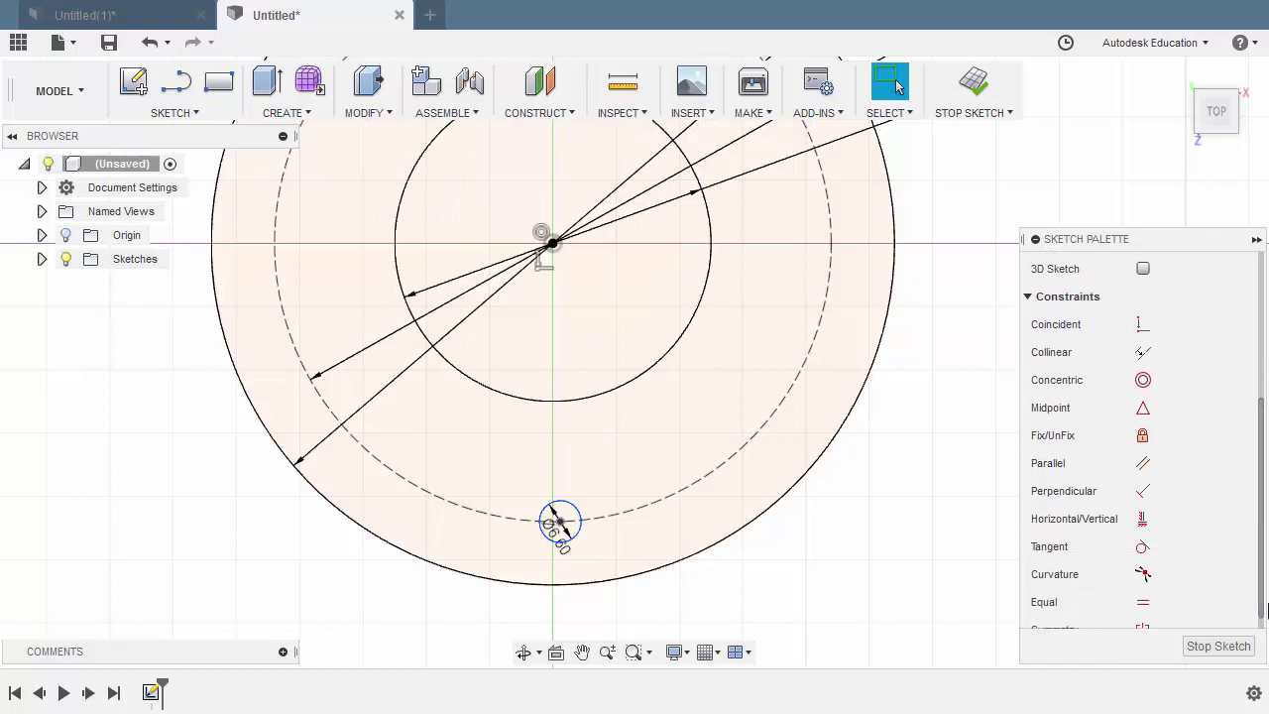
{"action": "left_click", "coordinate": [1142, 518]}
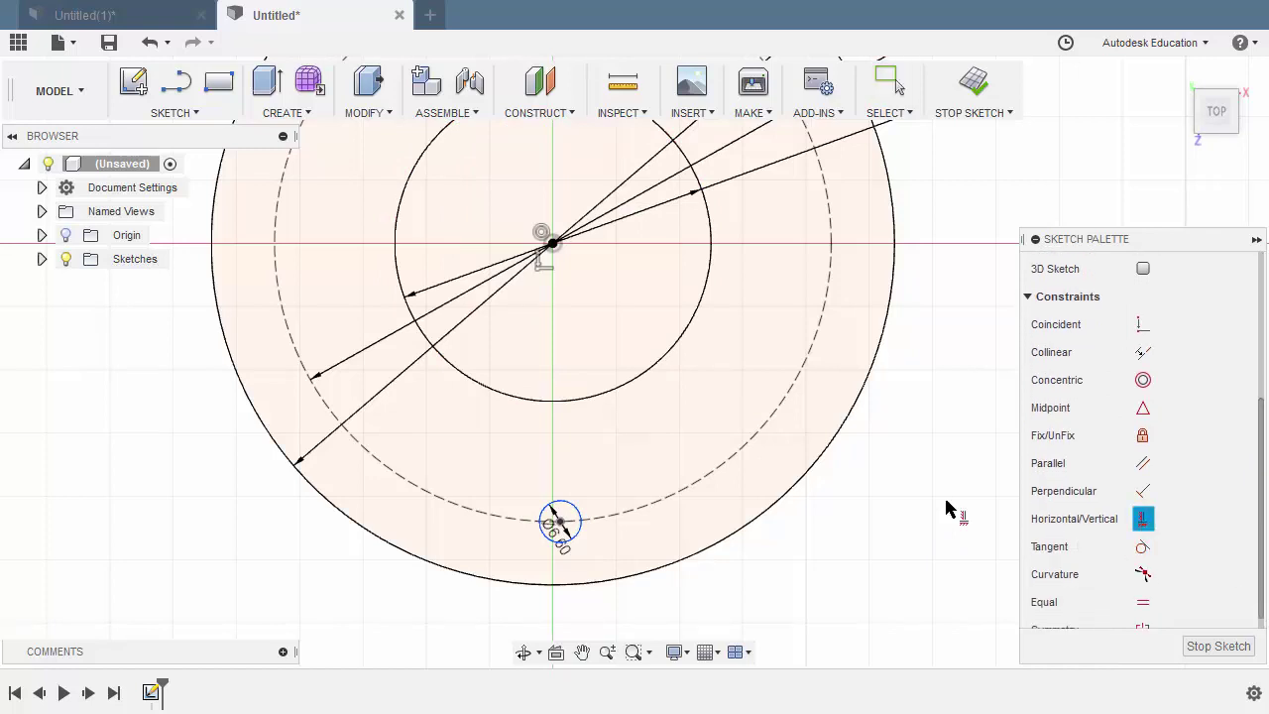
{"action": "left_click", "coordinate": [556, 247]}
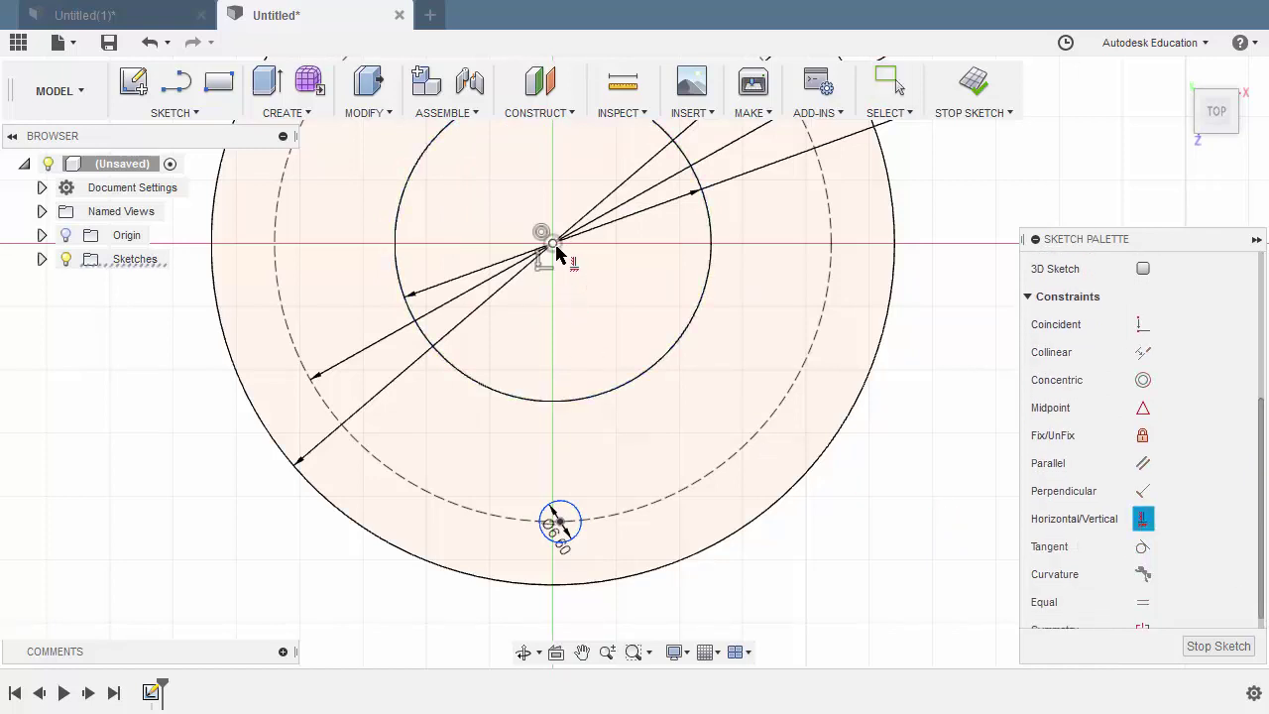
{"action": "left_click", "coordinate": [565, 523]}
{"action": "key", "text": "Escape"}
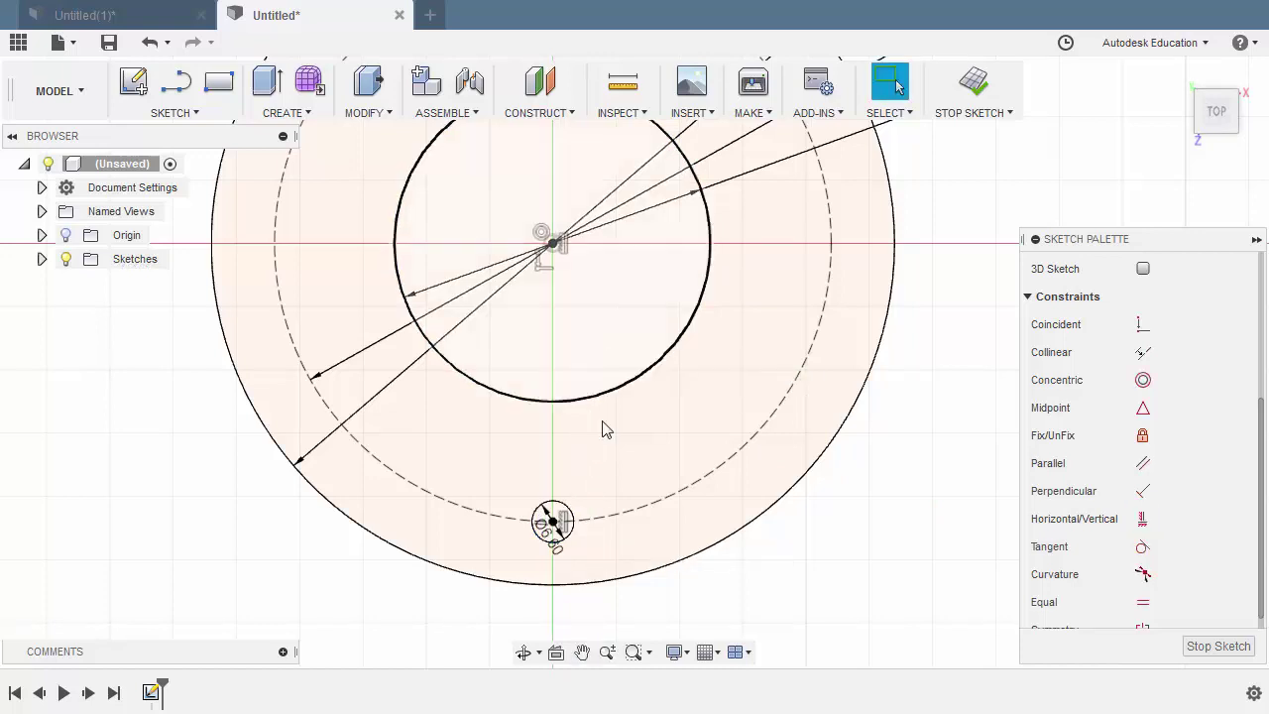
Dimension the bolt-hole circle's diameter at 6.60.
{"action": "key", "text": "d"}
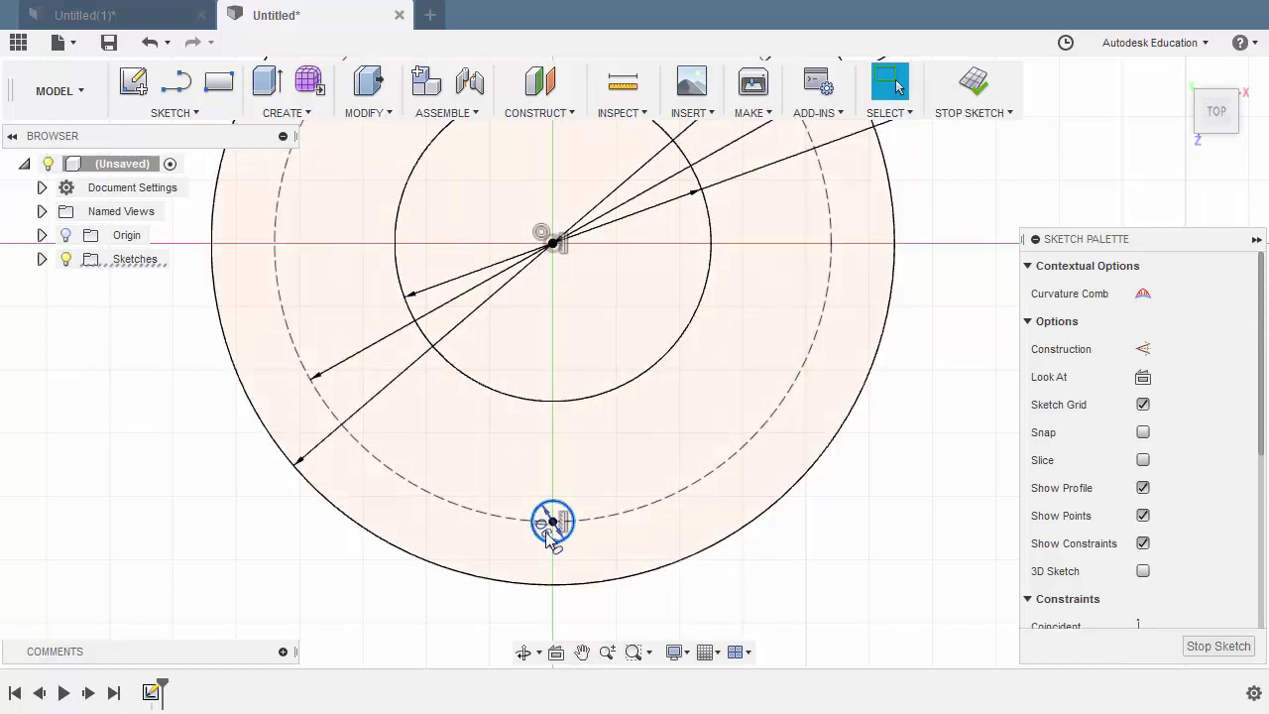
{"action": "left_click", "coordinate": [555, 523]}
{"action": "left_click", "coordinate": [599, 483]}
Accept the Ø6.60 value and extrude the ring and bolt-hole profiles 11.5 mm as a new body.
{"action": "key", "text": "Return"}
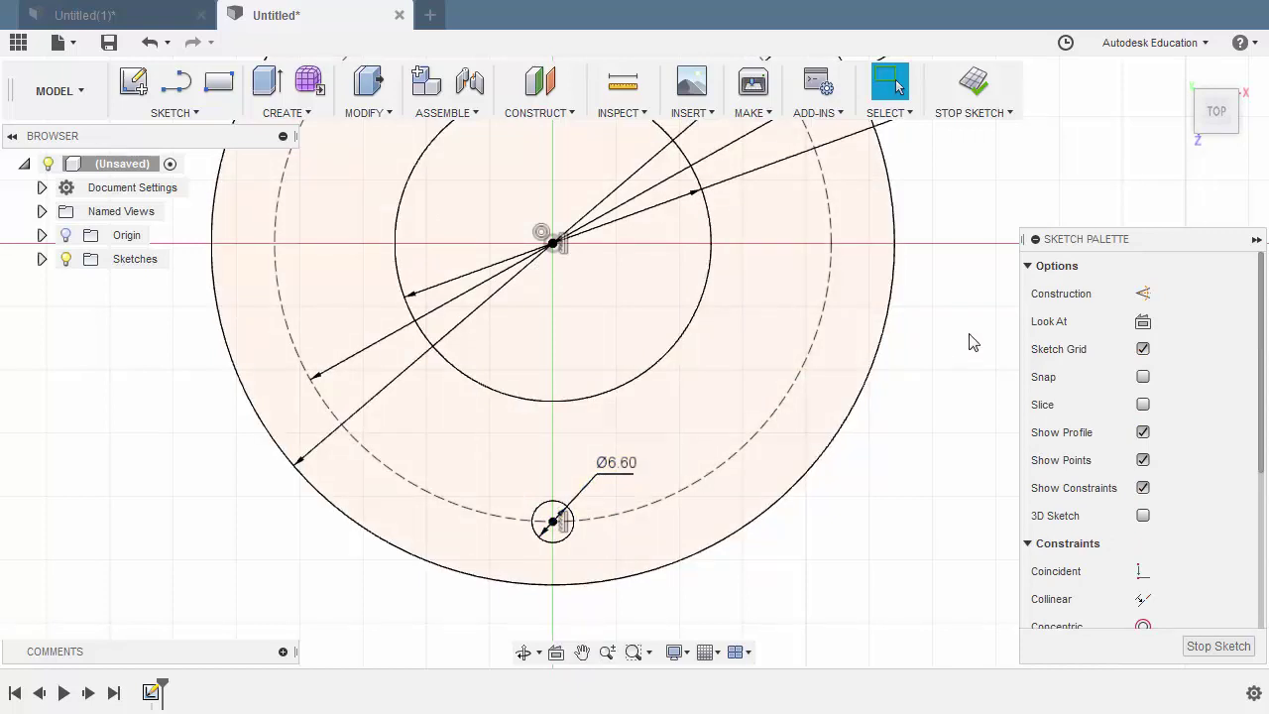
{"action": "key", "text": "e"}
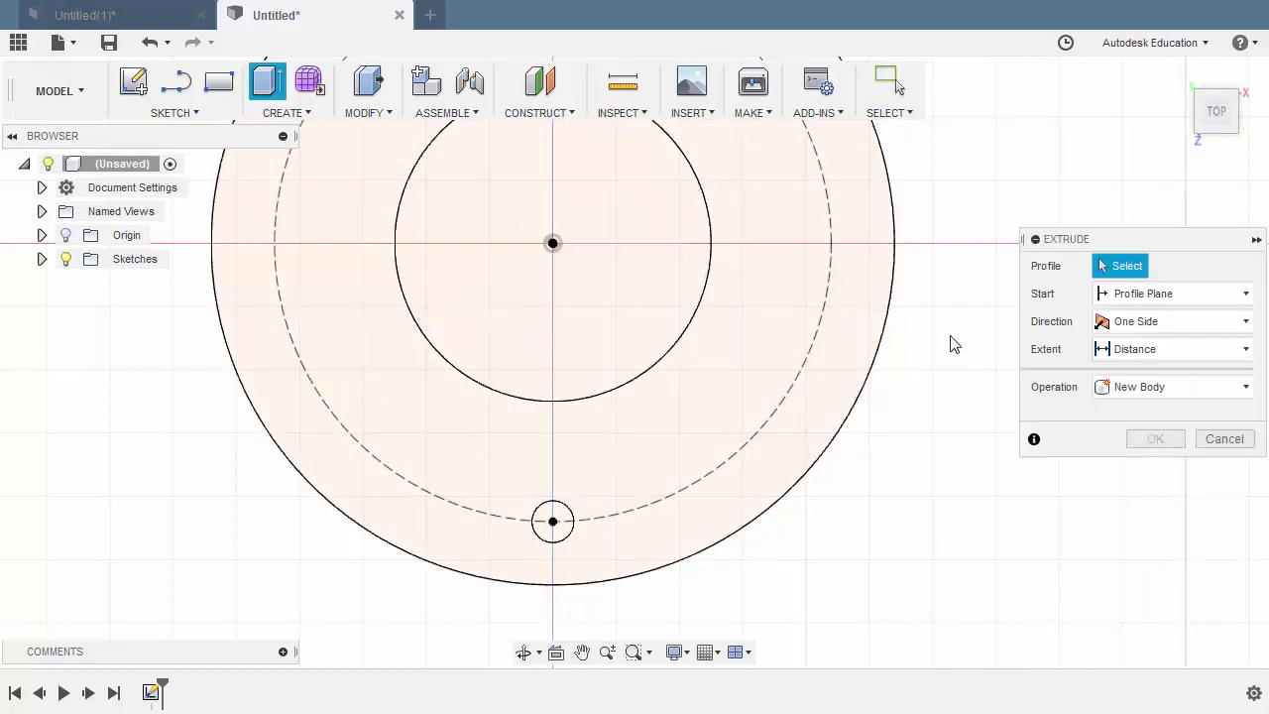
{"action": "scroll", "coordinate": [759, 406], "scroll_direction": "down", "scroll_amount": 5}
{"action": "middle_click_drag", "start_coordinate": [732, 302], "coordinate": [716, 268]}
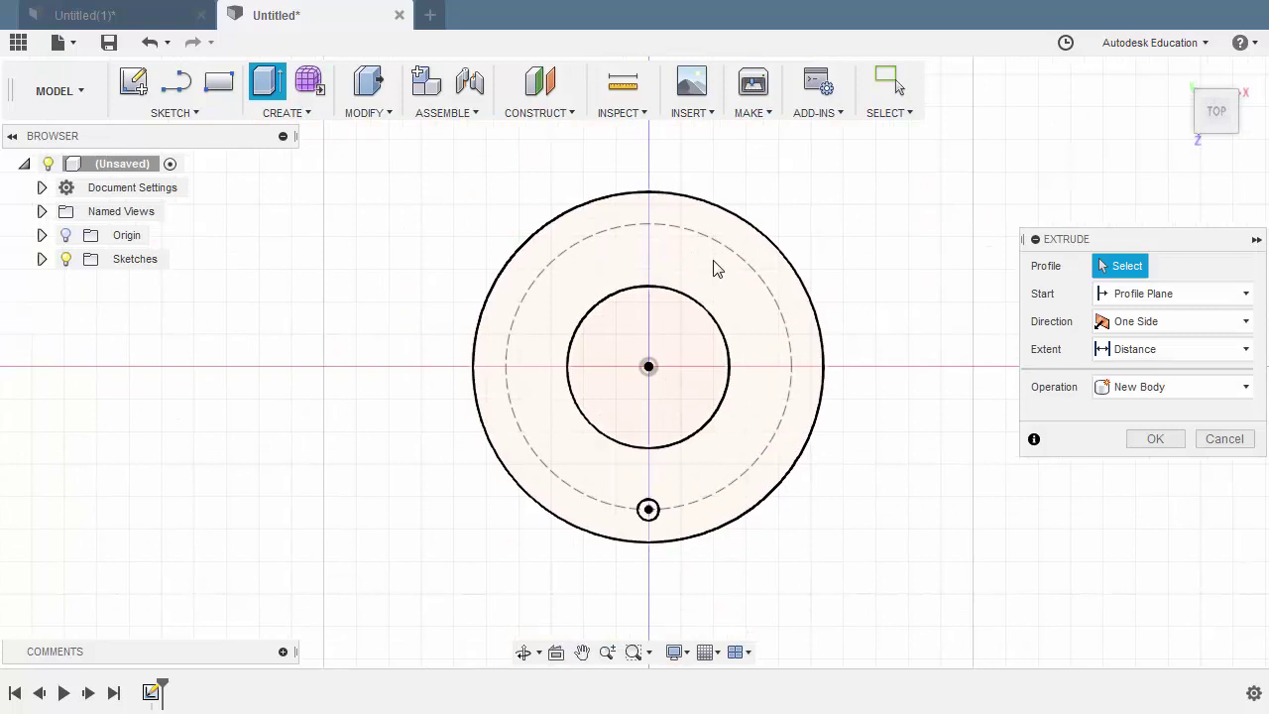
{"action": "left_click", "coordinate": [663, 464]}
{"action": "scroll", "coordinate": [644, 347], "scroll_direction": "up", "scroll_amount": 5}
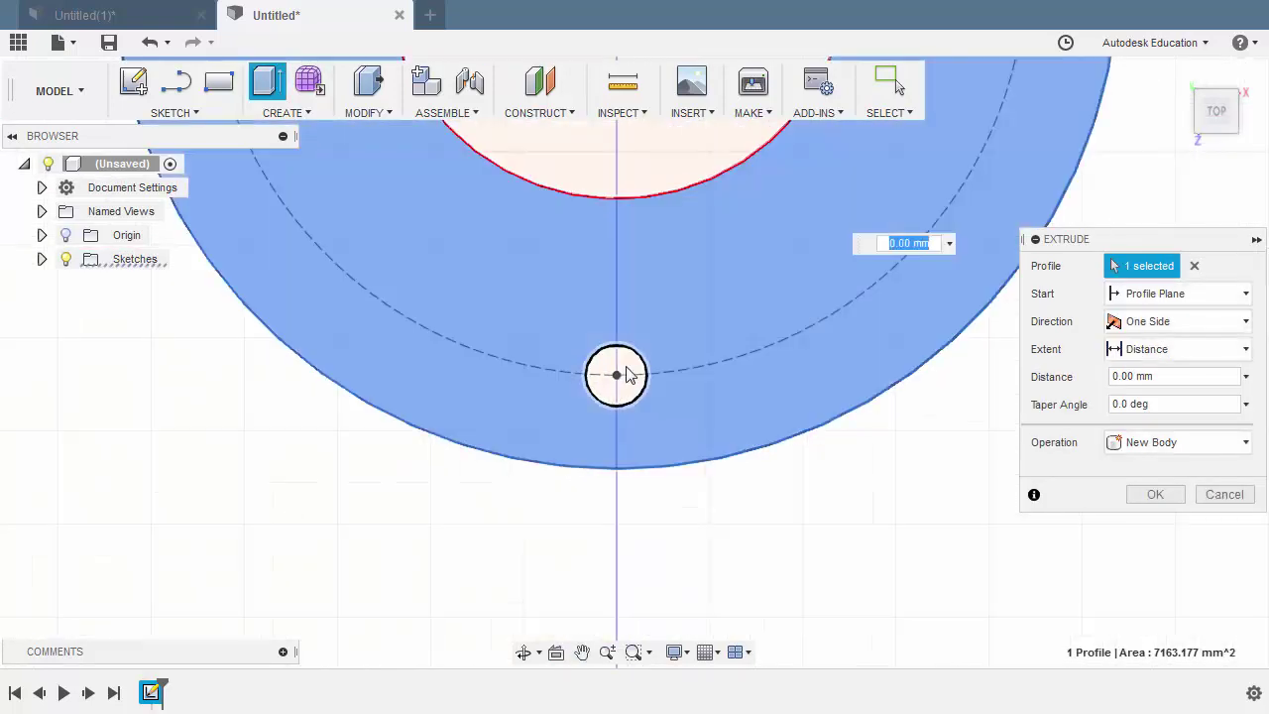
{"action": "left_click", "coordinate": [624, 367]}
{"action": "scroll", "coordinate": [625, 368], "scroll_direction": "down", "scroll_amount": 5}
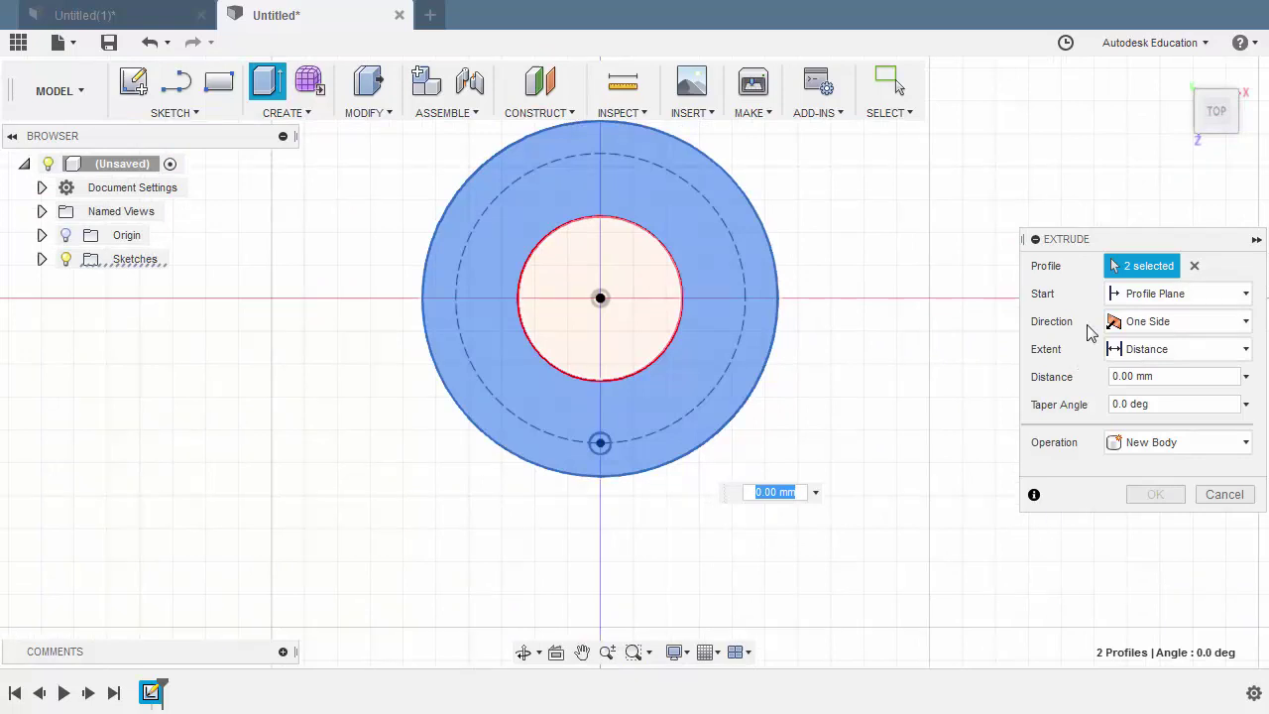
{"action": "left_click", "coordinate": [1178, 75]}
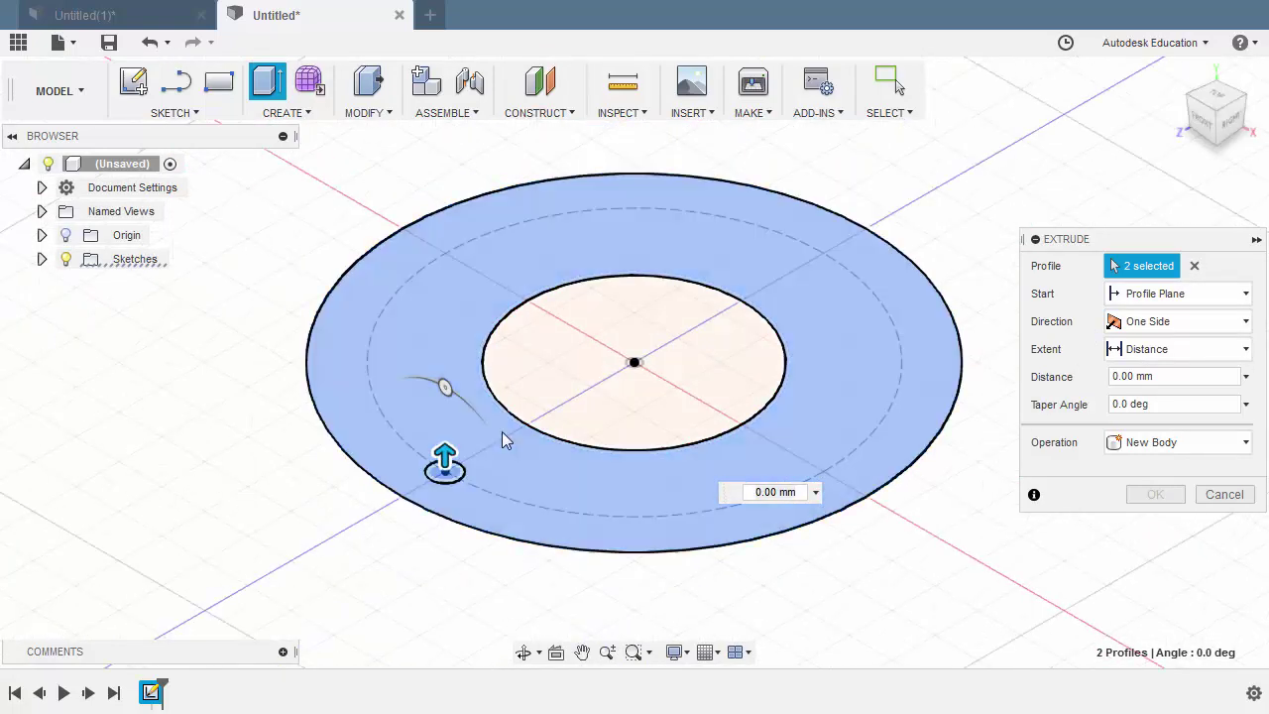
{"action": "left_click_drag", "start_coordinate": [445, 452], "coordinate": [444, 415]}
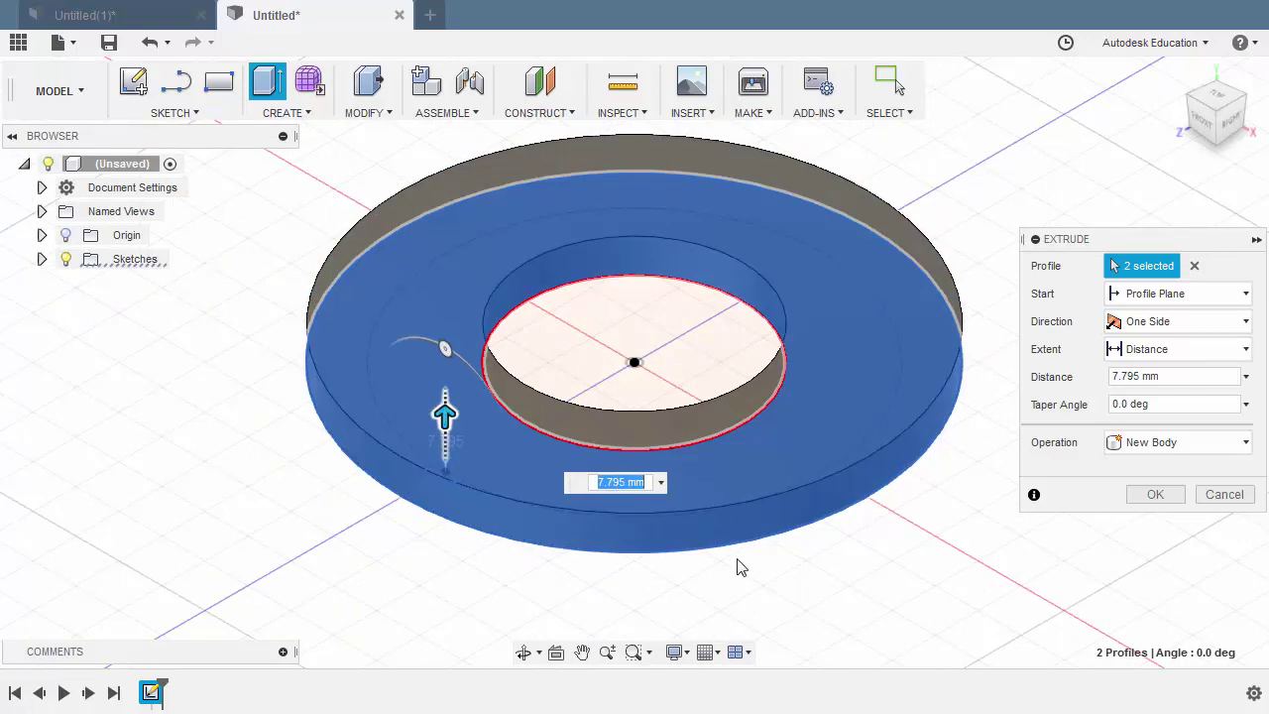
{"action": "left_click", "coordinate": [1130, 377]}
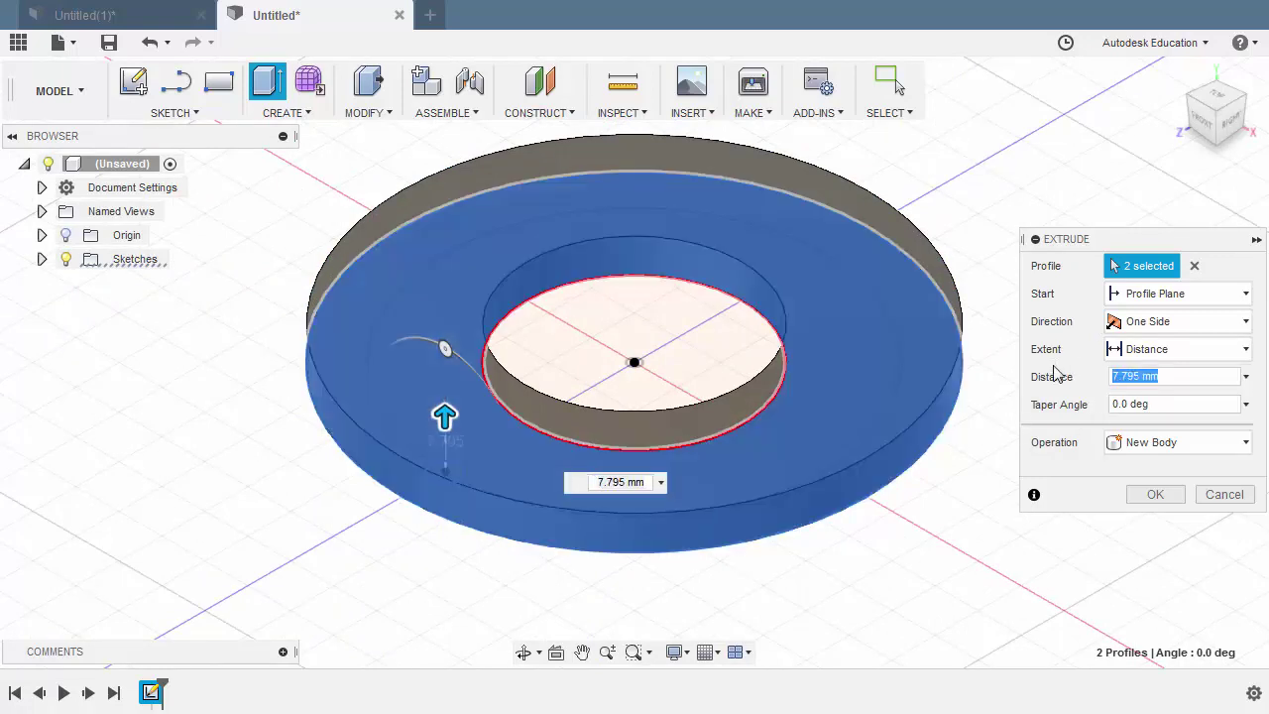
{"action": "type", "text": "11.5"}
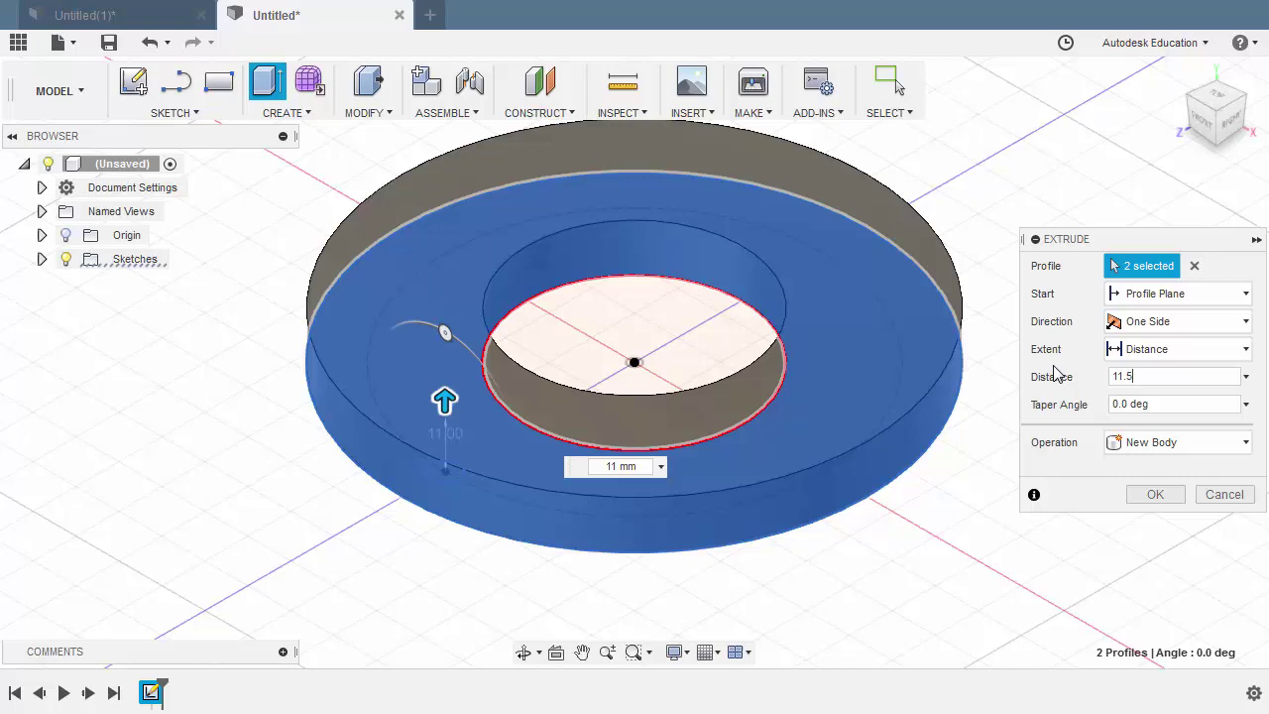
{"action": "left_click", "coordinate": [1152, 494]}
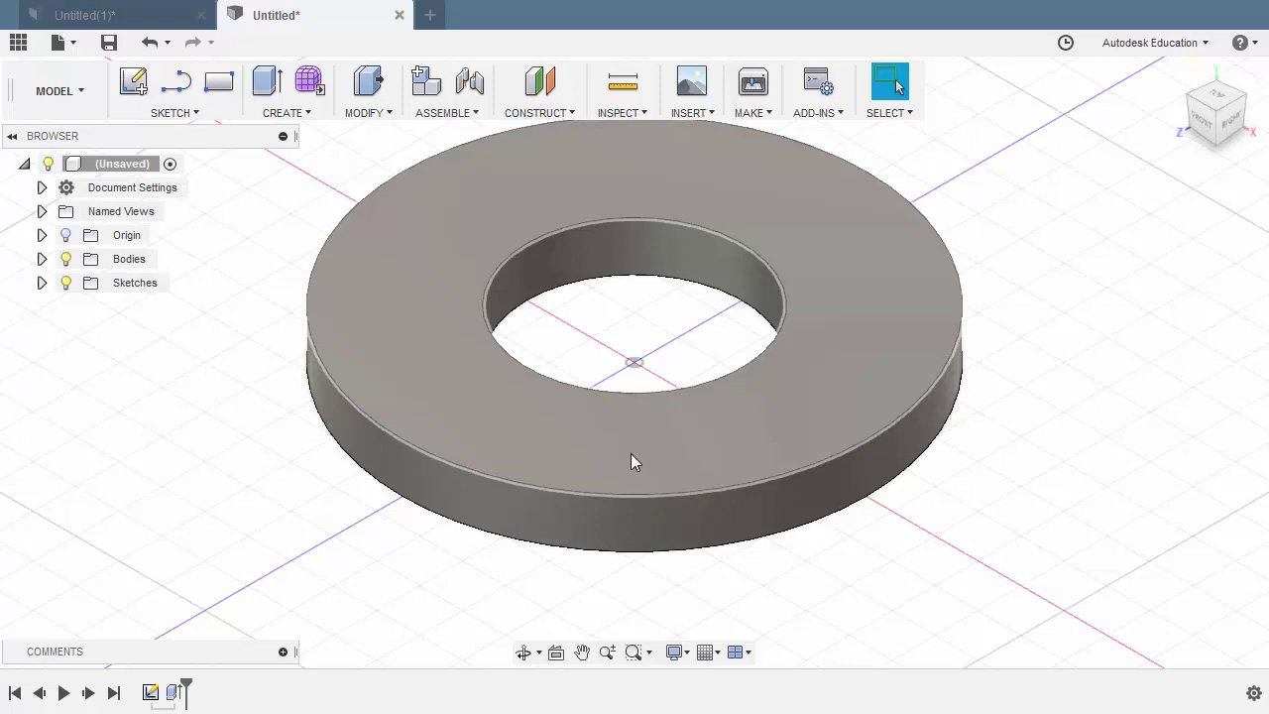
Show Sketch1 and start a cut extrusion of the small bolt-hole circle.
{"action": "left_click", "coordinate": [42, 283]}
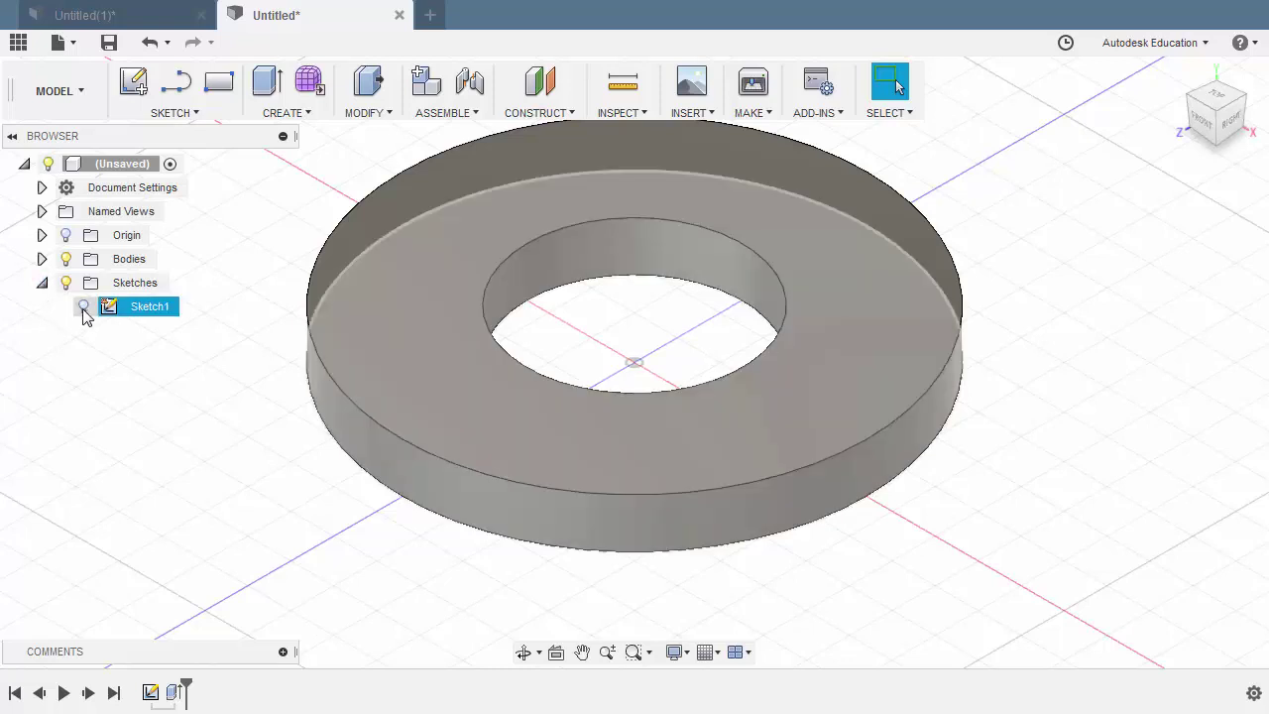
{"action": "left_click", "coordinate": [83, 307]}
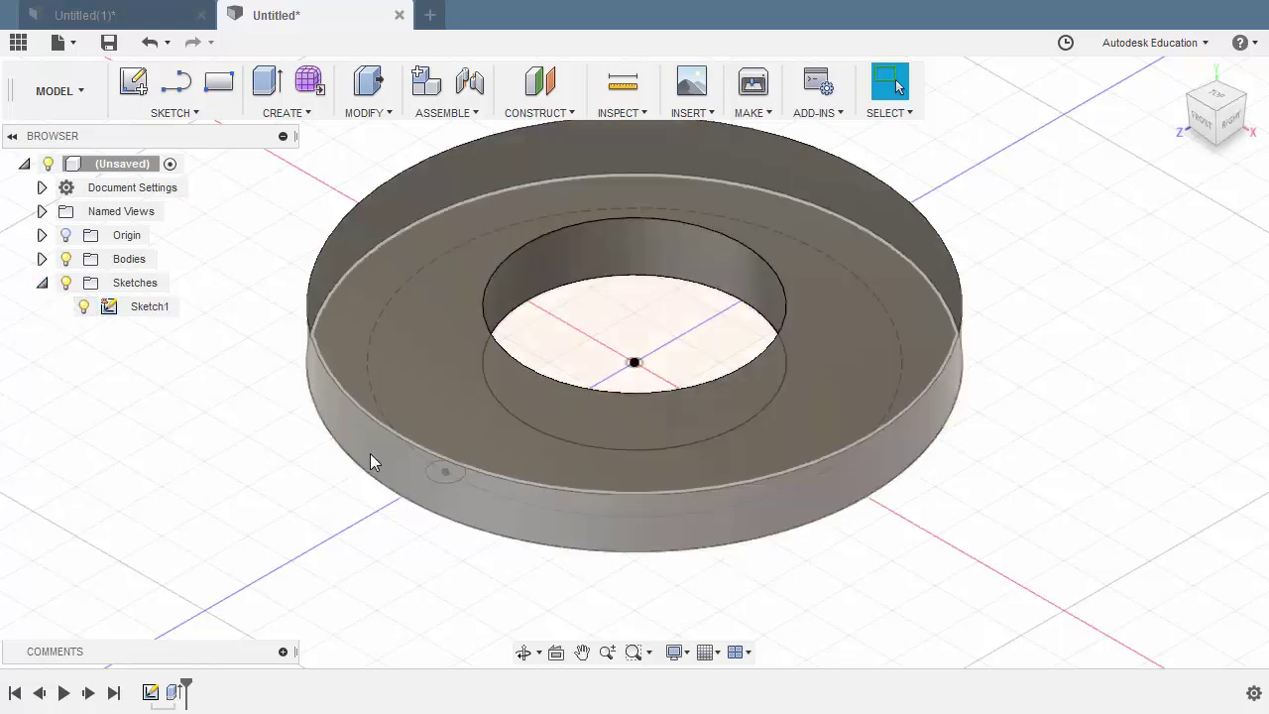
{"action": "scroll", "coordinate": [432, 476], "scroll_direction": "up", "scroll_amount": 5}
{"action": "middle_click_drag", "start_coordinate": [426, 482], "coordinate": [563, 467], "text": "shift"}
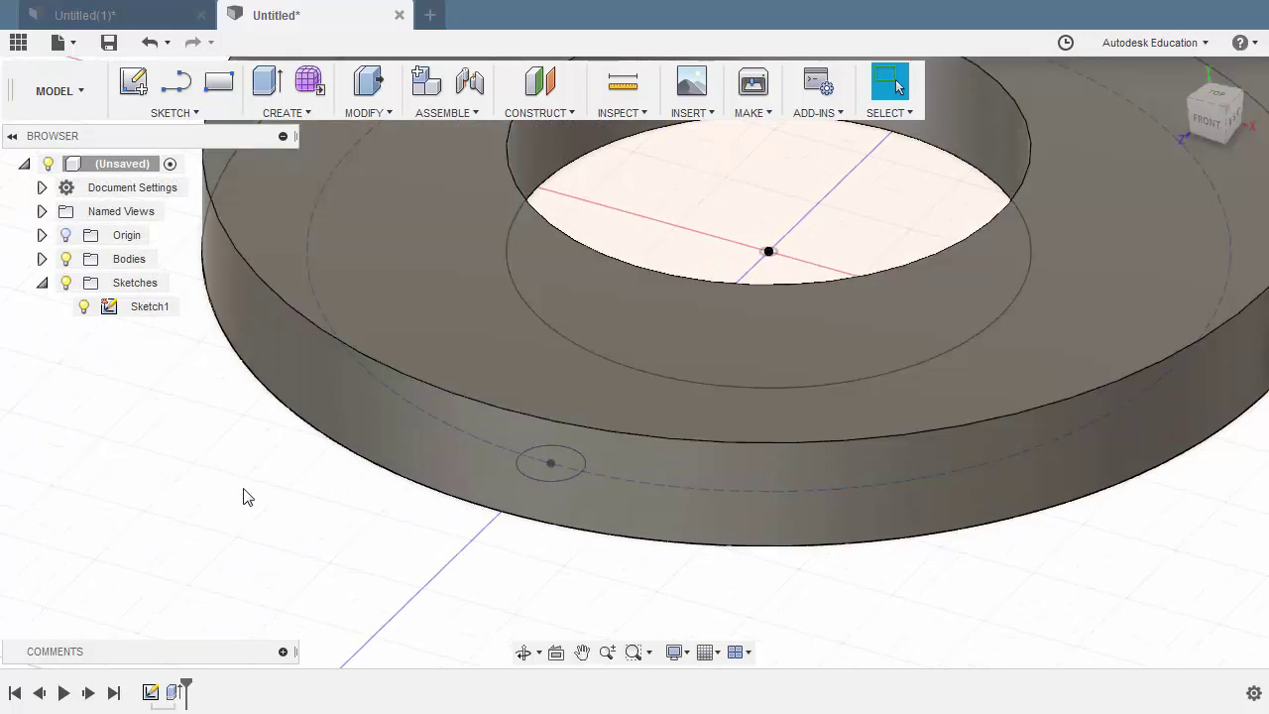
{"action": "key", "text": "e"}
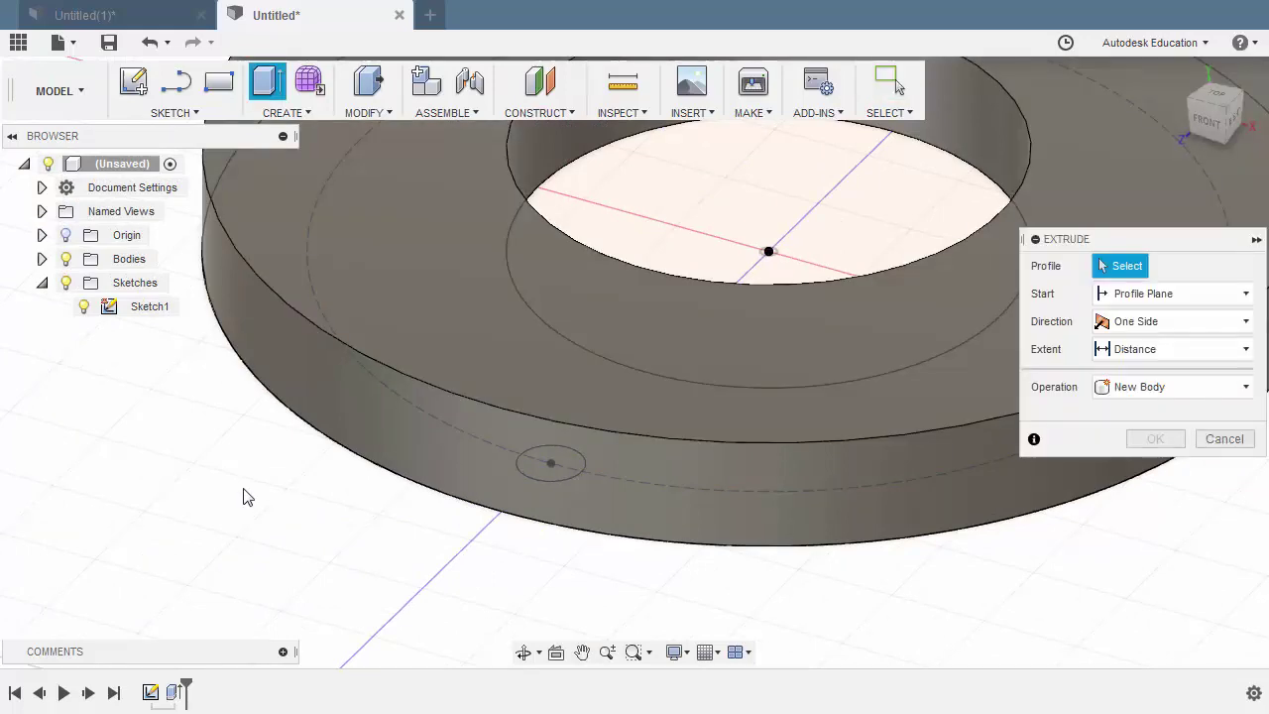
{"action": "mouse_move", "coordinate": [243, 496]}
{"action": "middle_mouse_down", "text": "shift"}
{"action": "mouse_move", "coordinate": [243, 410]}
{"action": "mouse_move", "coordinate": [445, 467]}
{"action": "middle_mouse_up", "text": "shift"}
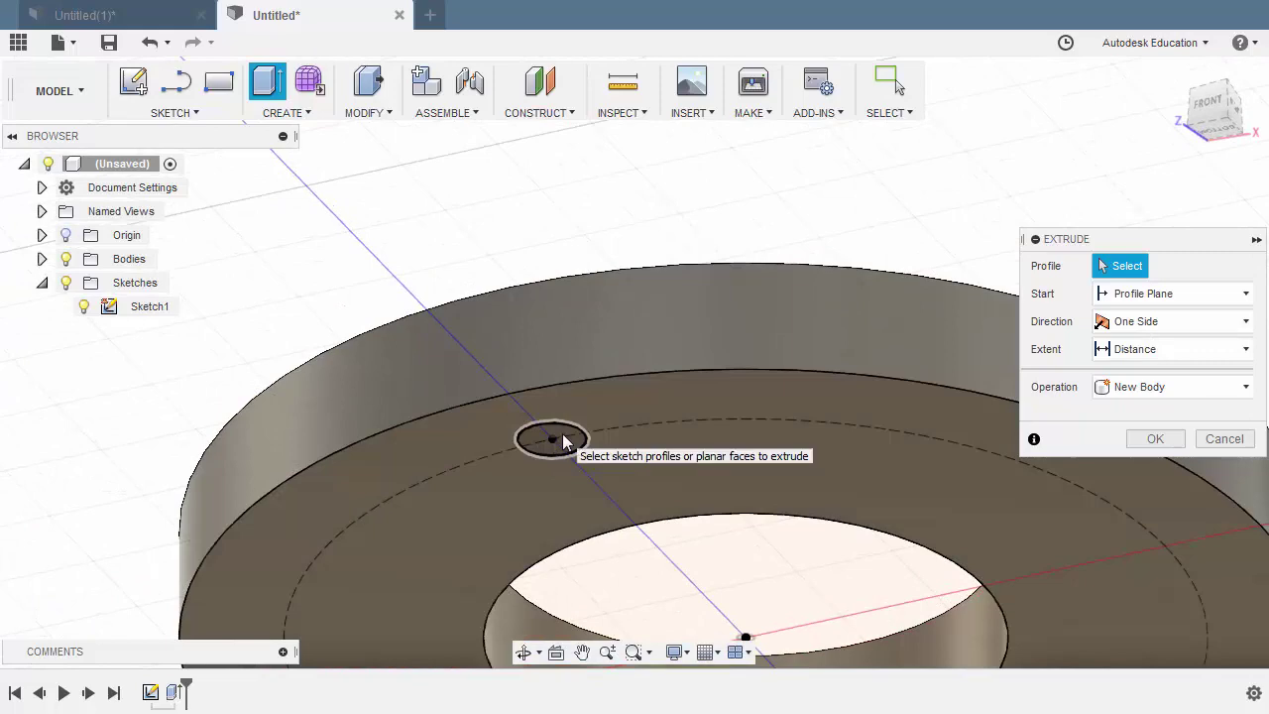
{"action": "left_click", "coordinate": [561, 443]}
{"action": "middle_click_drag", "start_coordinate": [561, 443], "coordinate": [528, 423], "text": "shift"}
{"action": "left_click_drag", "start_coordinate": [528, 423], "coordinate": [526, 294]}
{"action": "middle_click_drag", "start_coordinate": [526, 295], "coordinate": [505, 331], "text": "shift"}
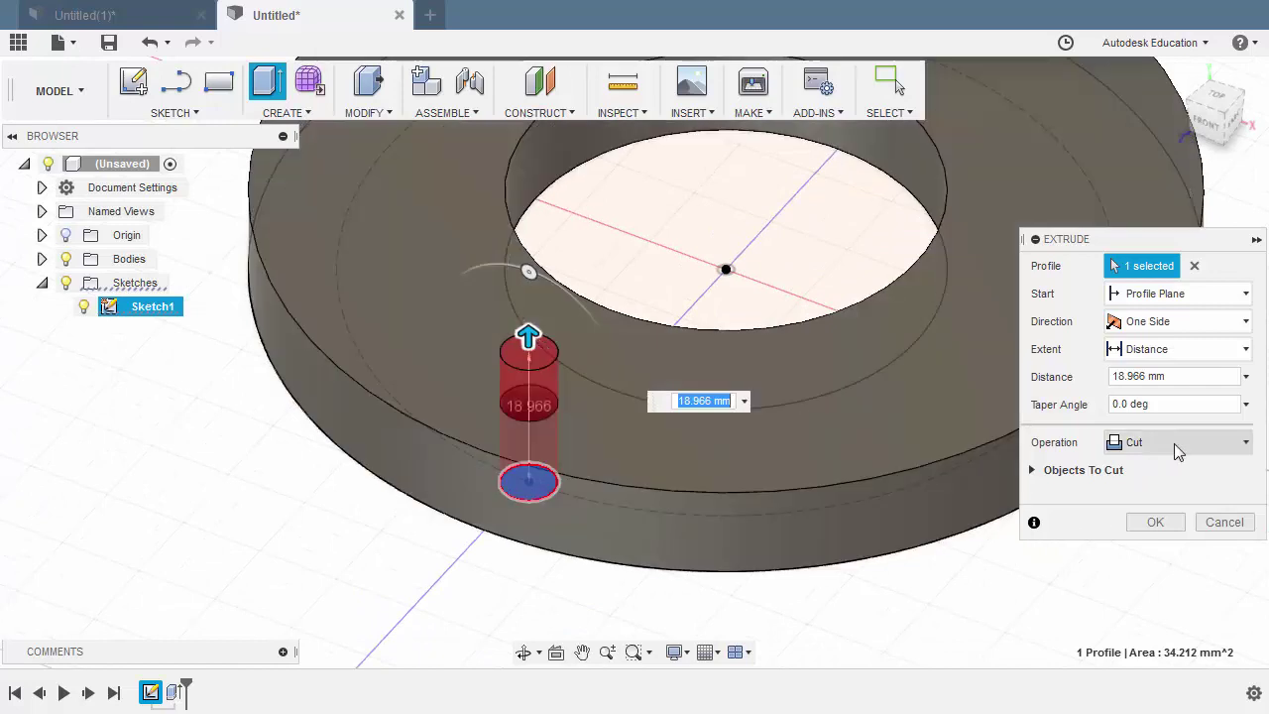
Extend the cut up to the flange's top face, confirm it, and hide Sketch1.
{"action": "left_click", "coordinate": [1165, 354]}
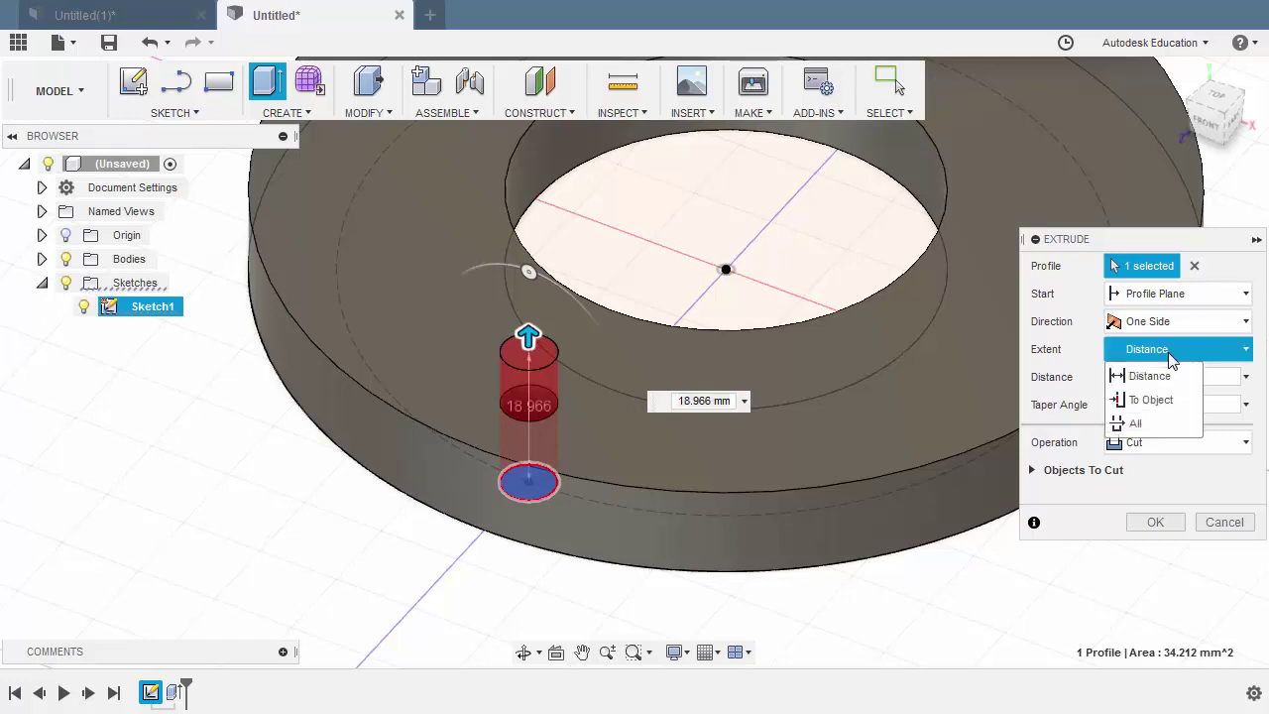
{"action": "left_click", "coordinate": [1150, 400]}
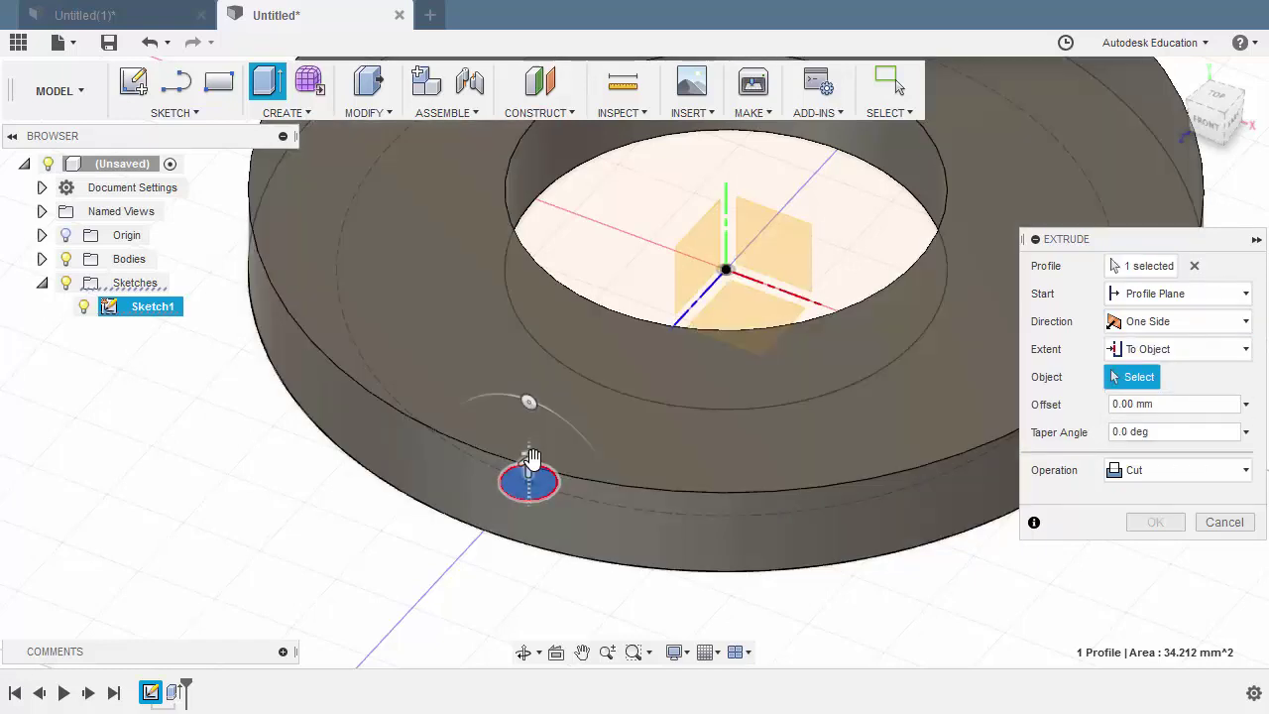
{"action": "left_click", "coordinate": [476, 319]}
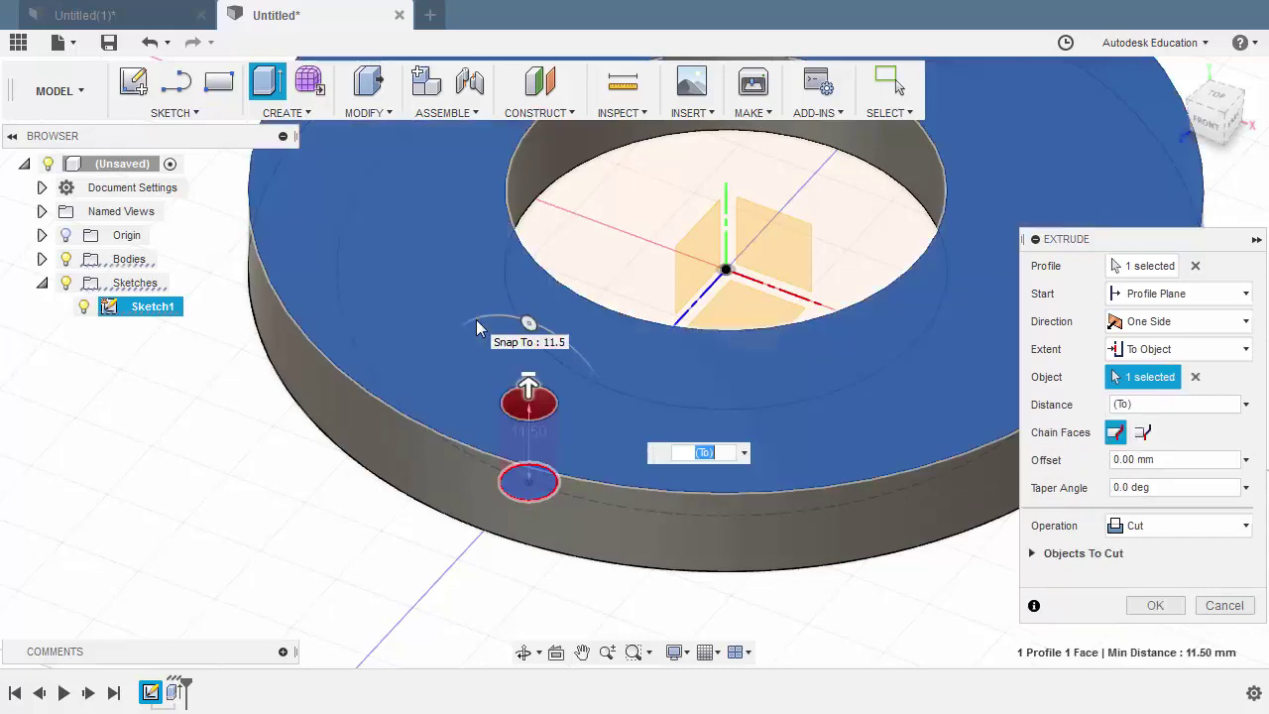
{"action": "middle_click_drag", "start_coordinate": [476, 320], "coordinate": [483, 352], "text": "shift"}
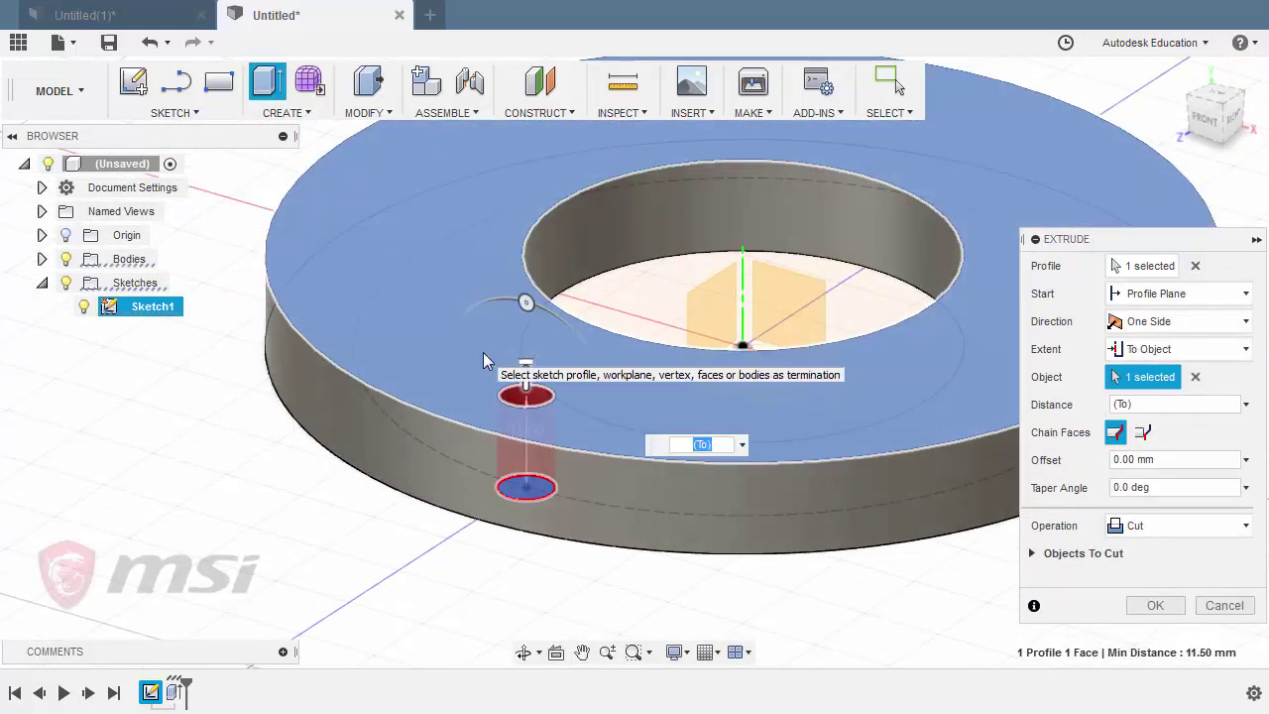
{"action": "left_click", "coordinate": [1154, 606]}
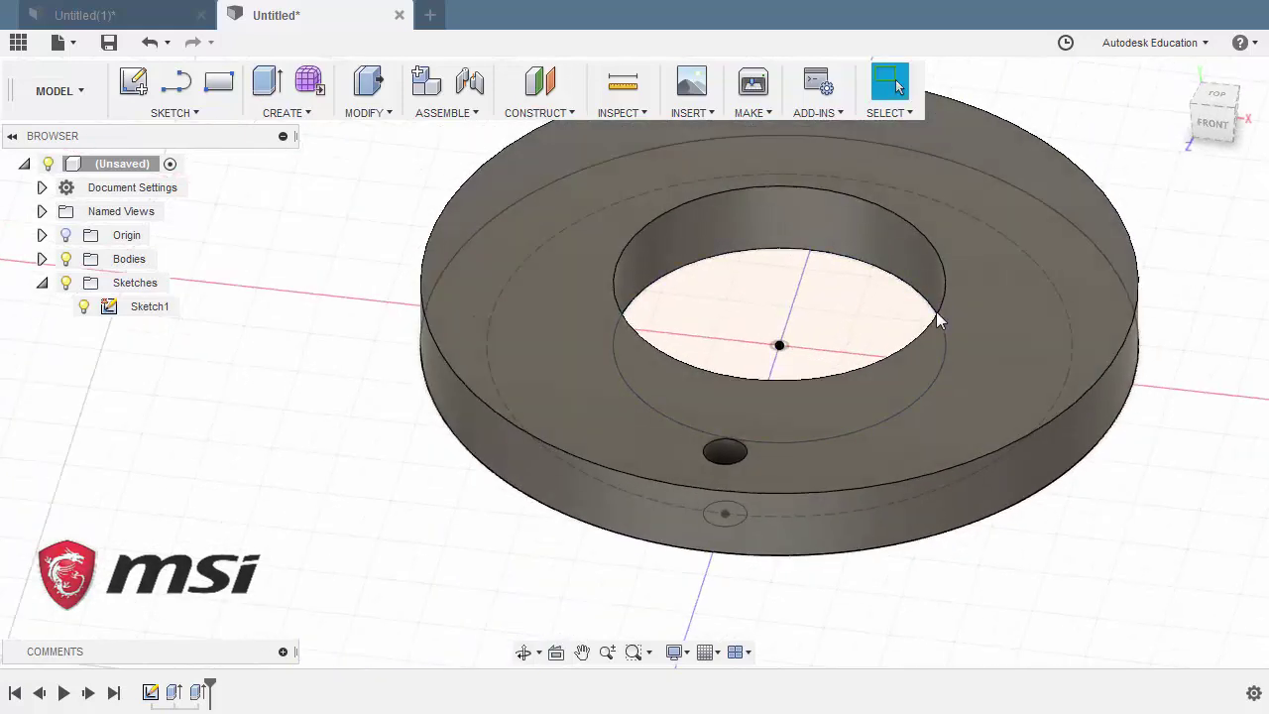
{"action": "left_click", "coordinate": [83, 310]}
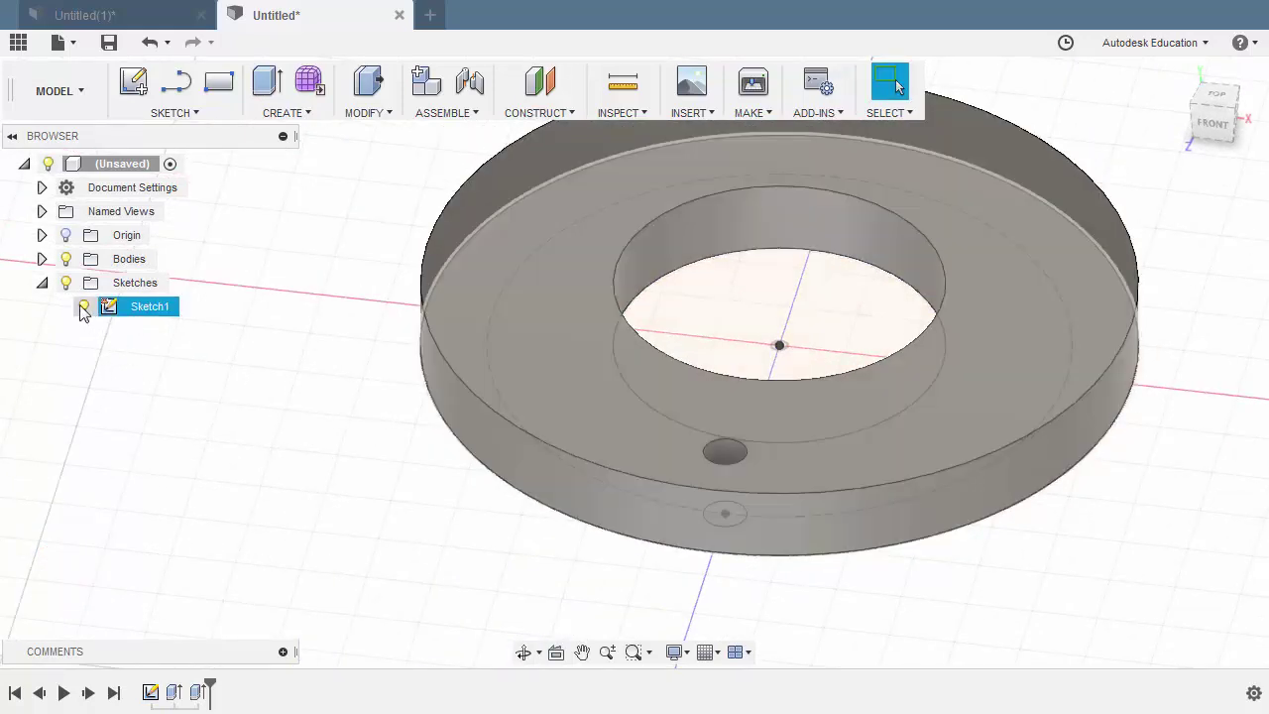
{"action": "left_click", "coordinate": [84, 307]}
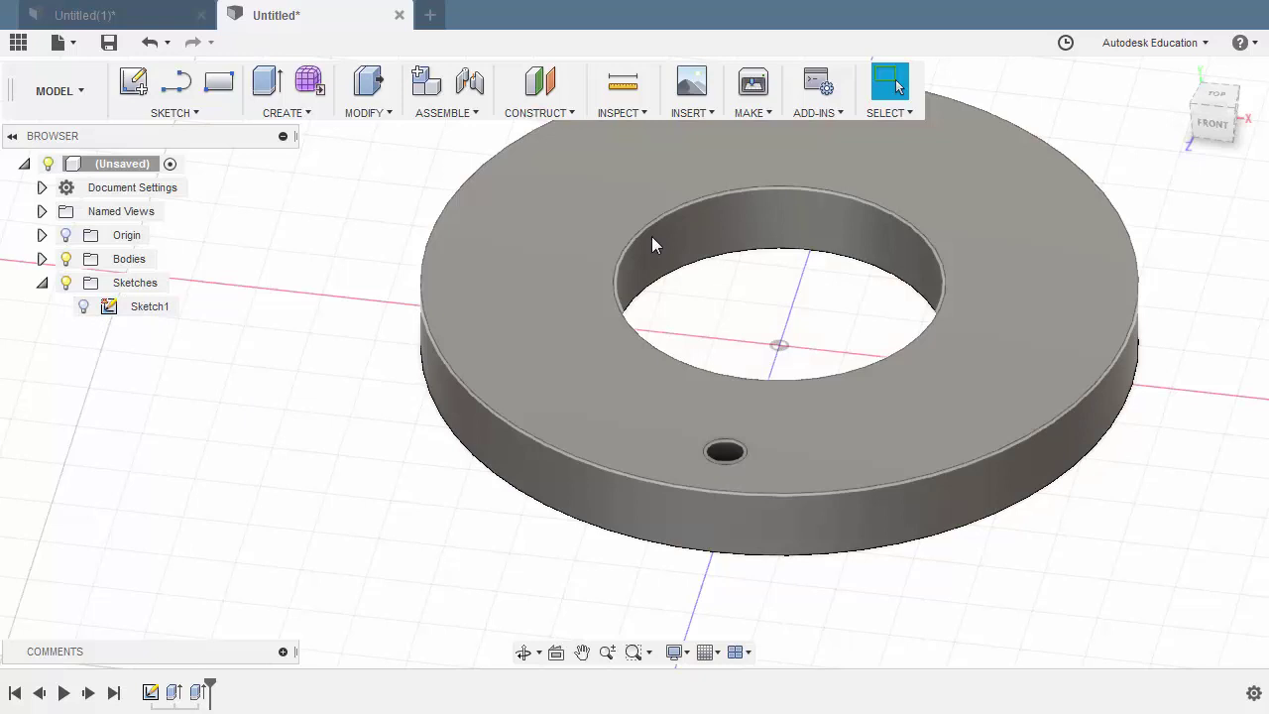
Circular-pattern the bolt-hole cut feature 8 times around the vertical Y axis.
{"action": "left_click", "coordinate": [1178, 72]}
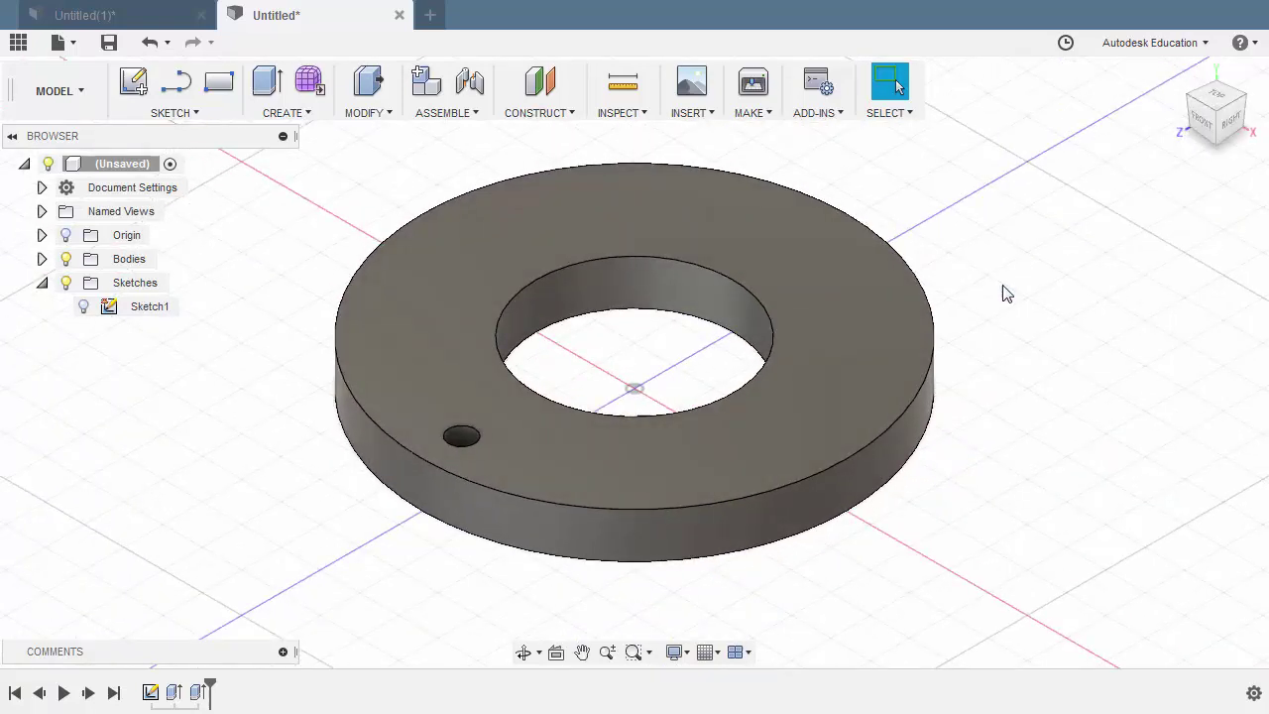
{"action": "key", "text": "s"}
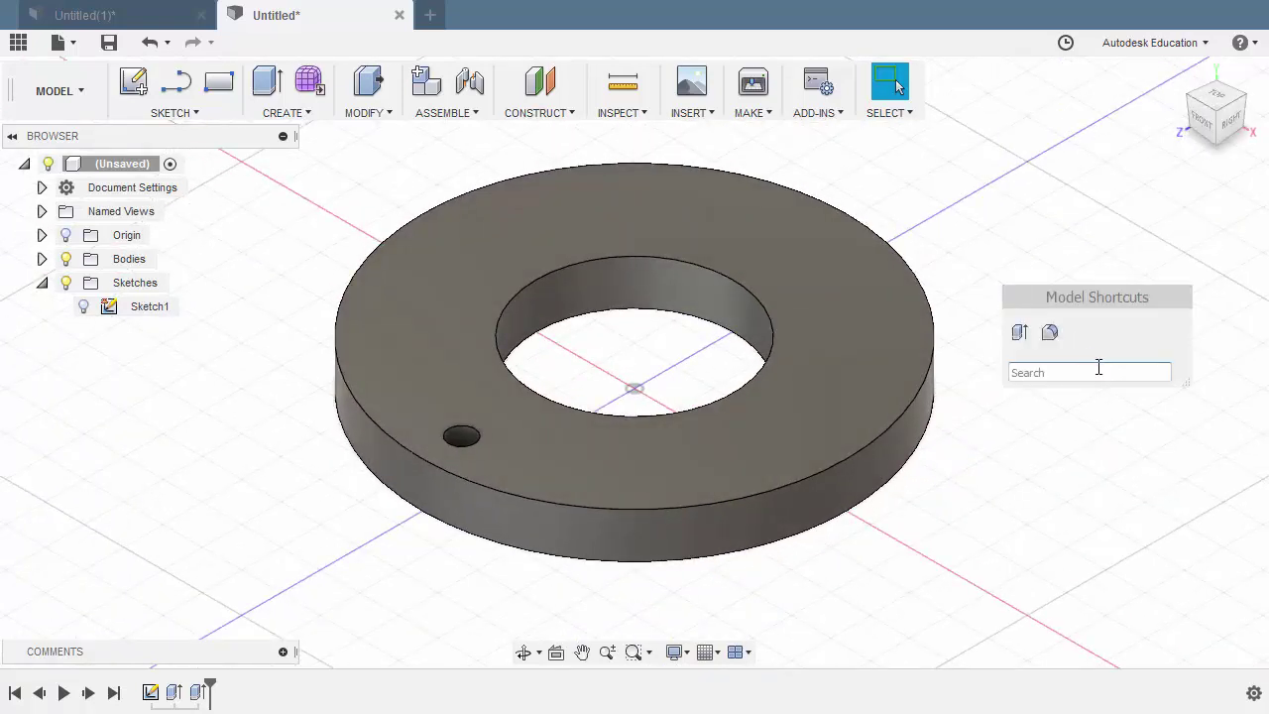
{"action": "type", "text": "pattr"}
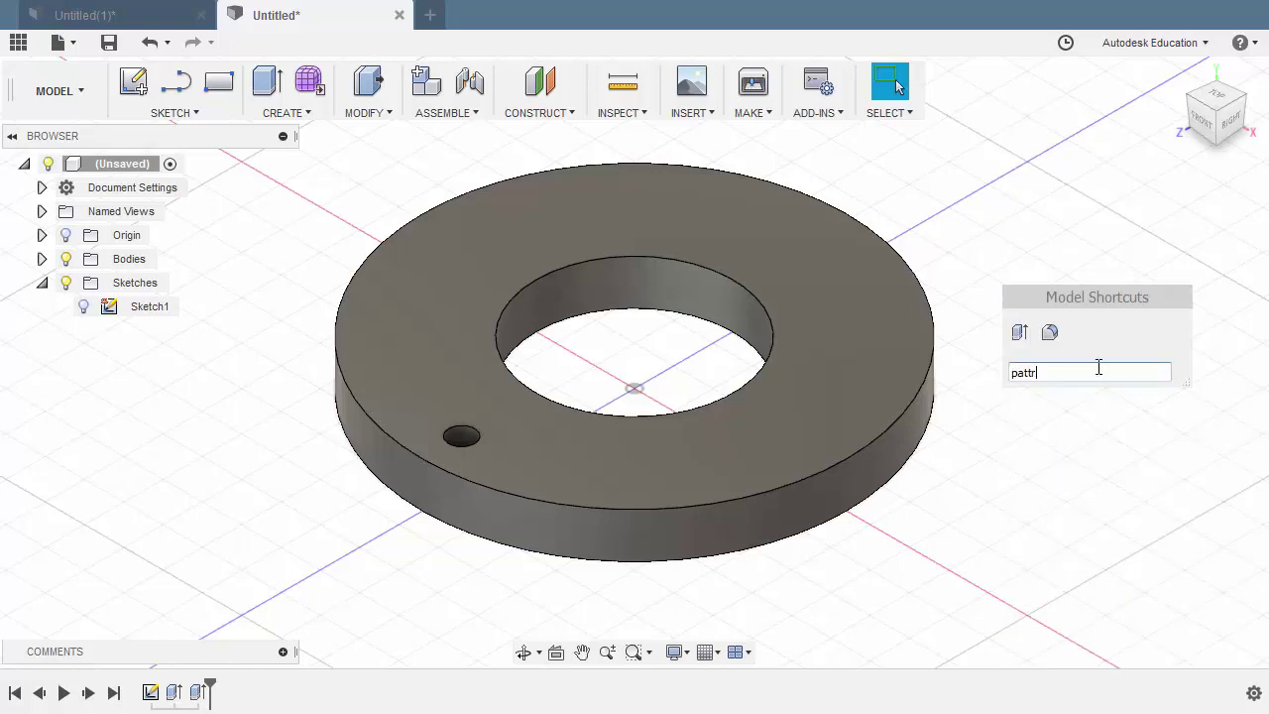
{"action": "key", "text": "BackSpace"}
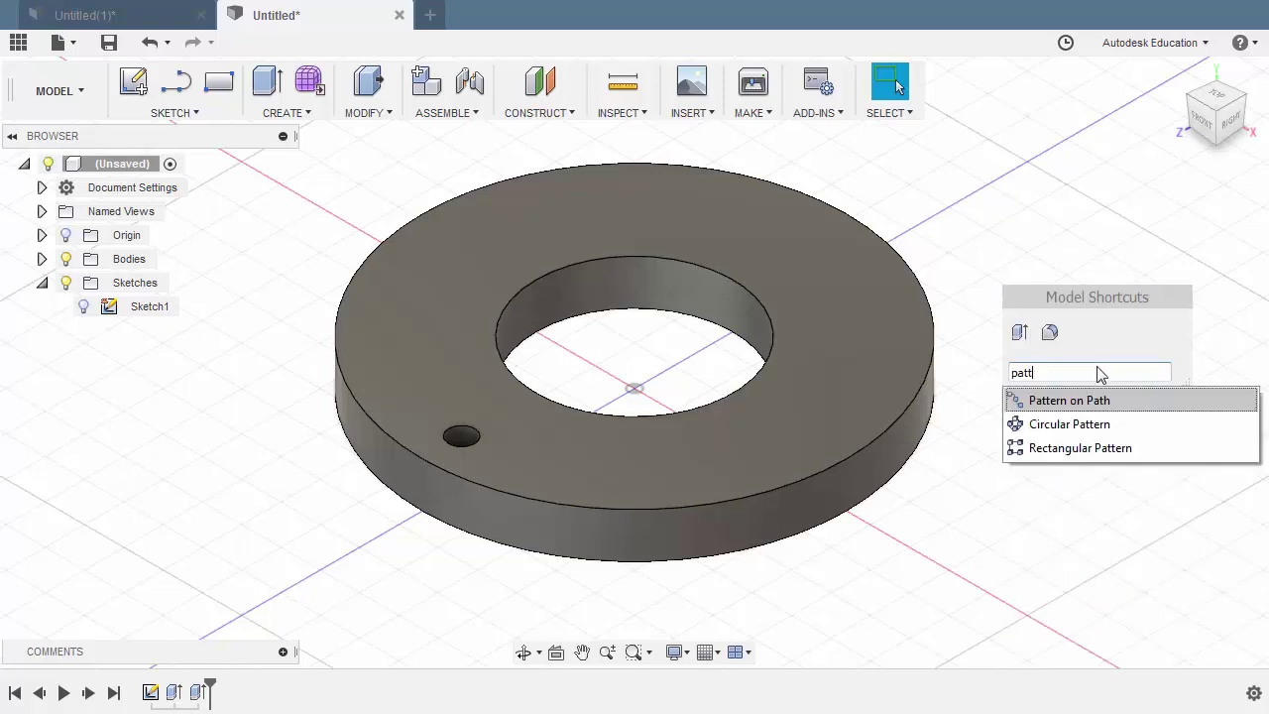
{"action": "left_click", "coordinate": [1110, 426]}
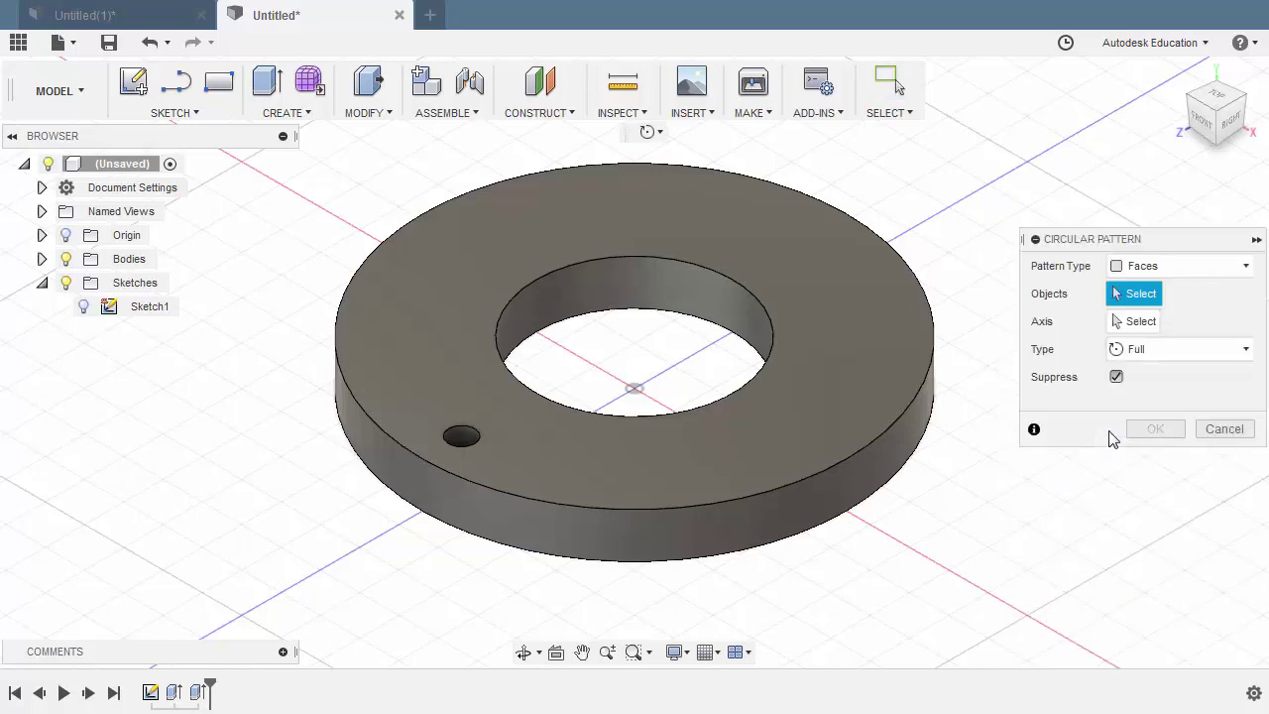
{"action": "left_click", "coordinate": [1152, 274]}
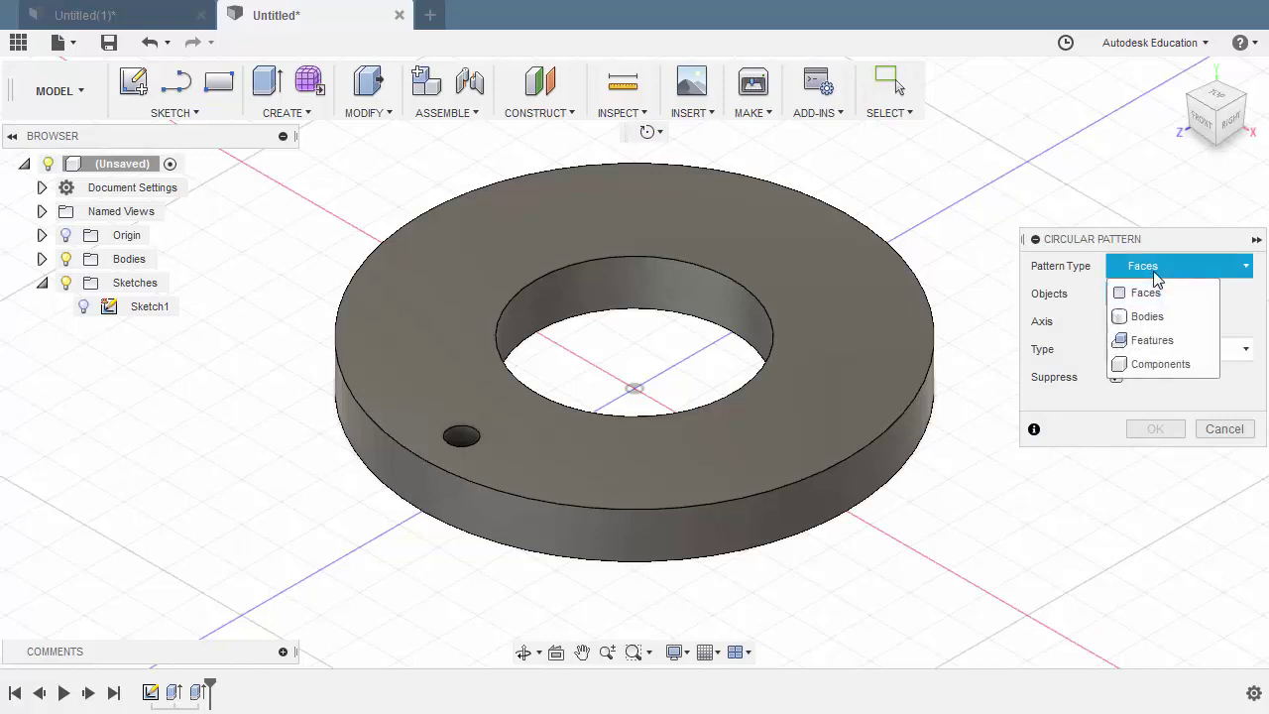
{"action": "left_click", "coordinate": [1153, 341]}
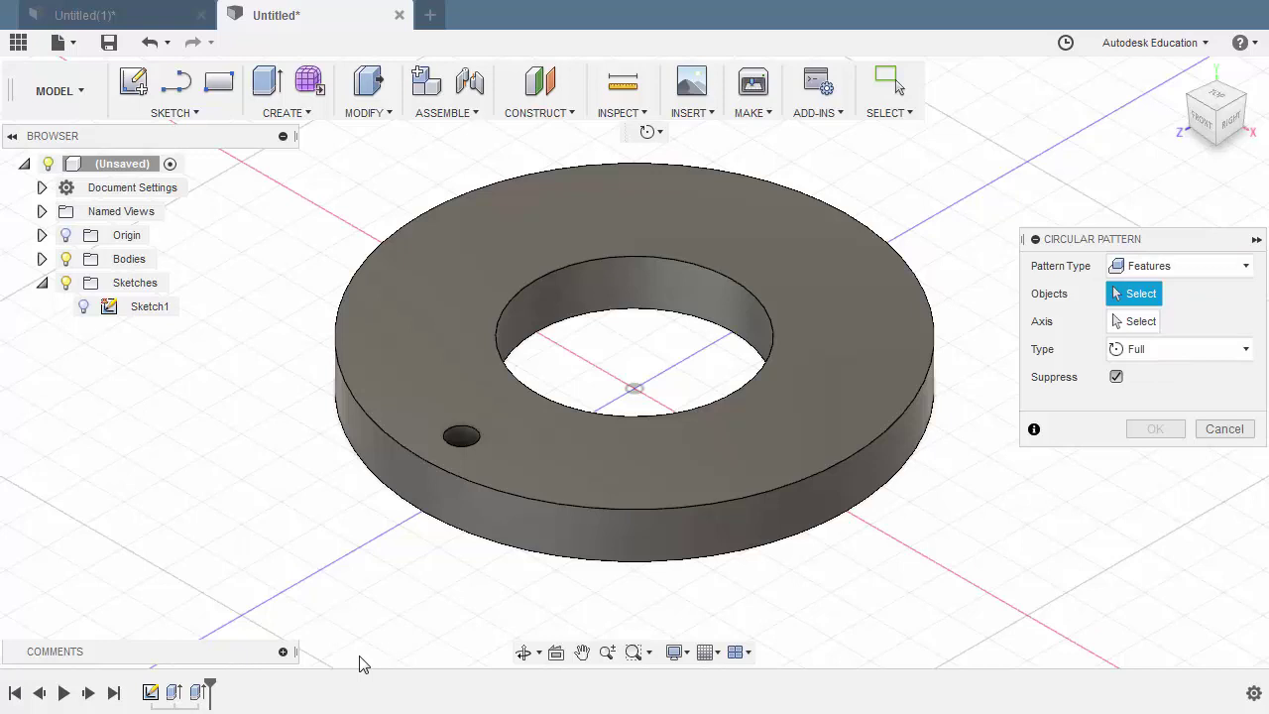
{"action": "left_click", "coordinate": [198, 694]}
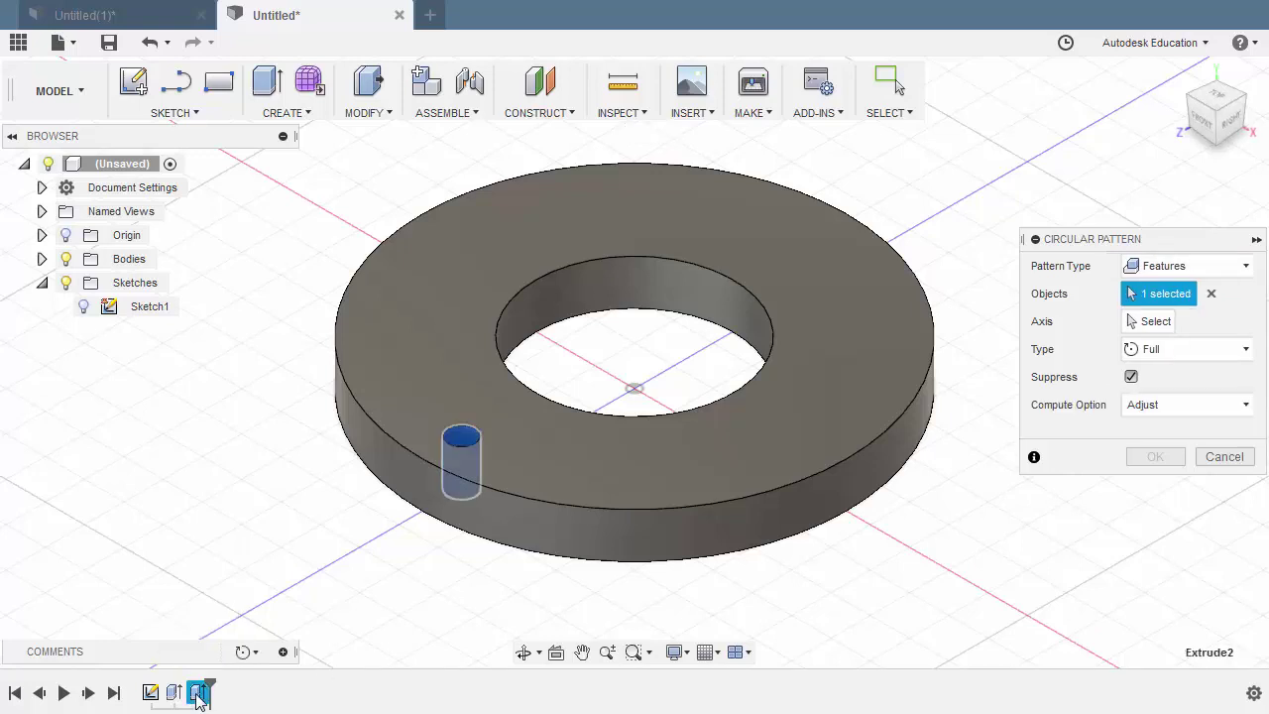
{"action": "left_click", "coordinate": [1152, 323]}
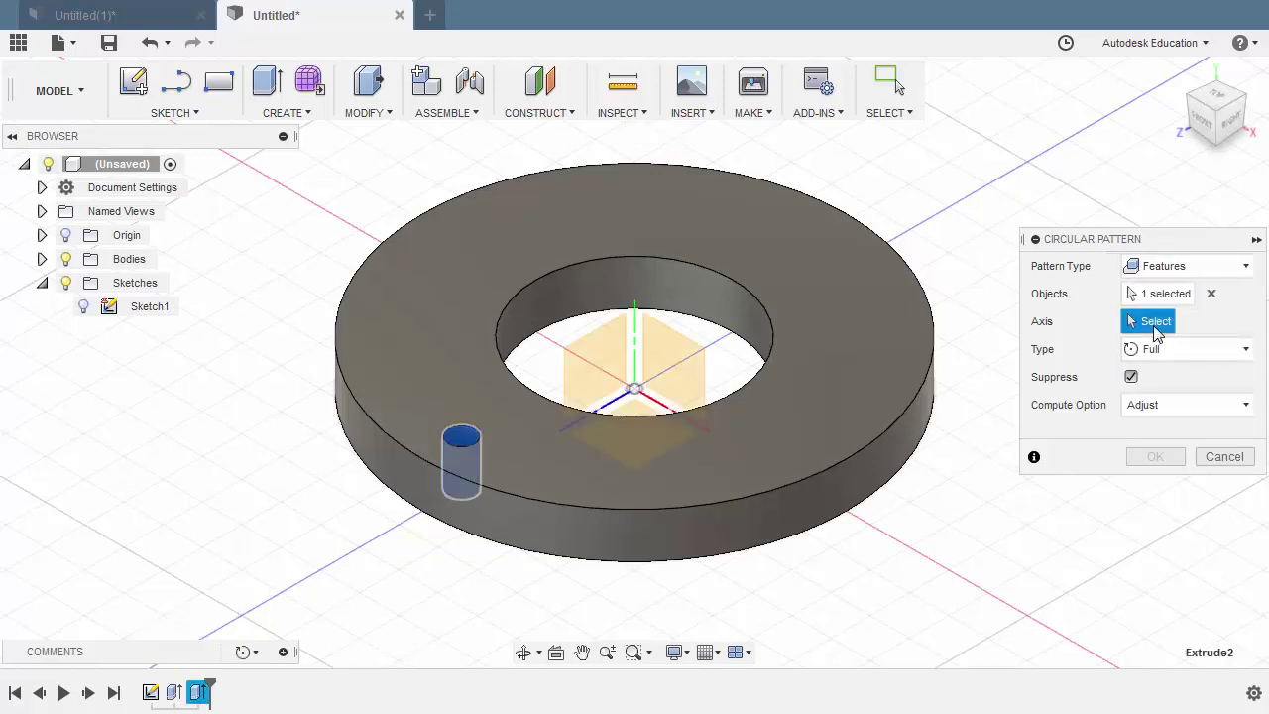
{"action": "left_click", "coordinate": [635, 343]}
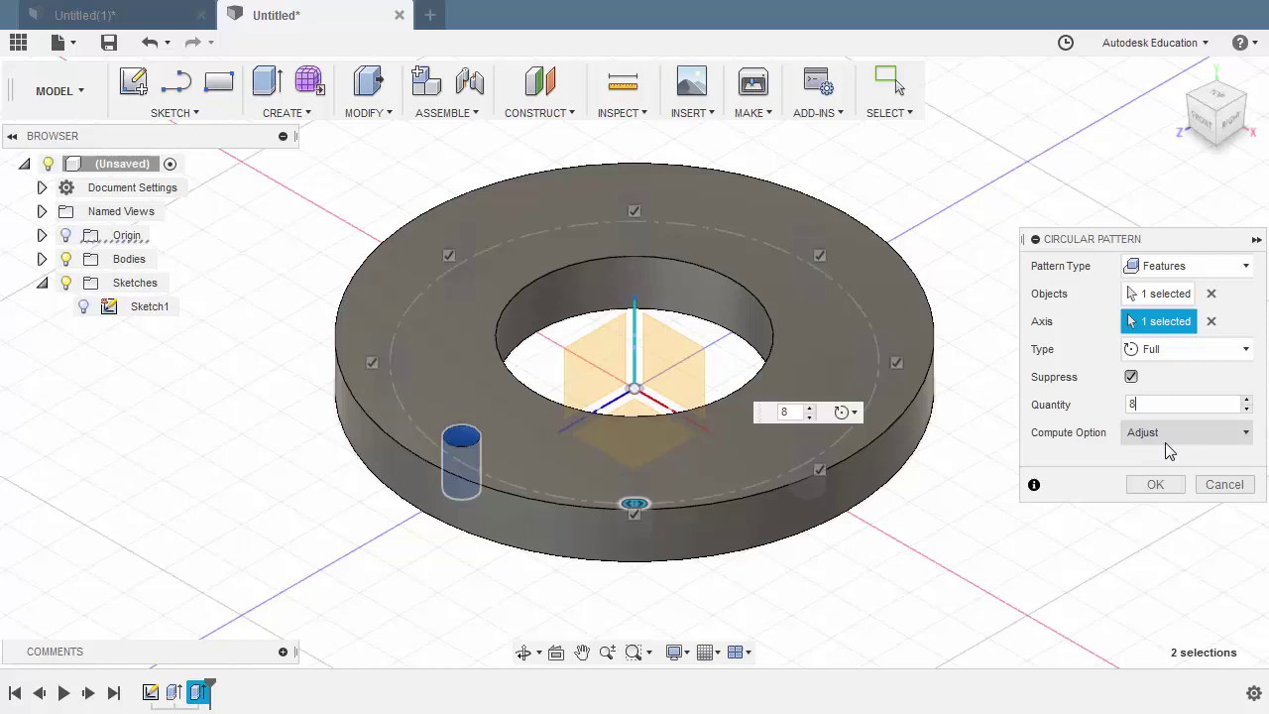
{"action": "left_click", "coordinate": [1156, 484]}
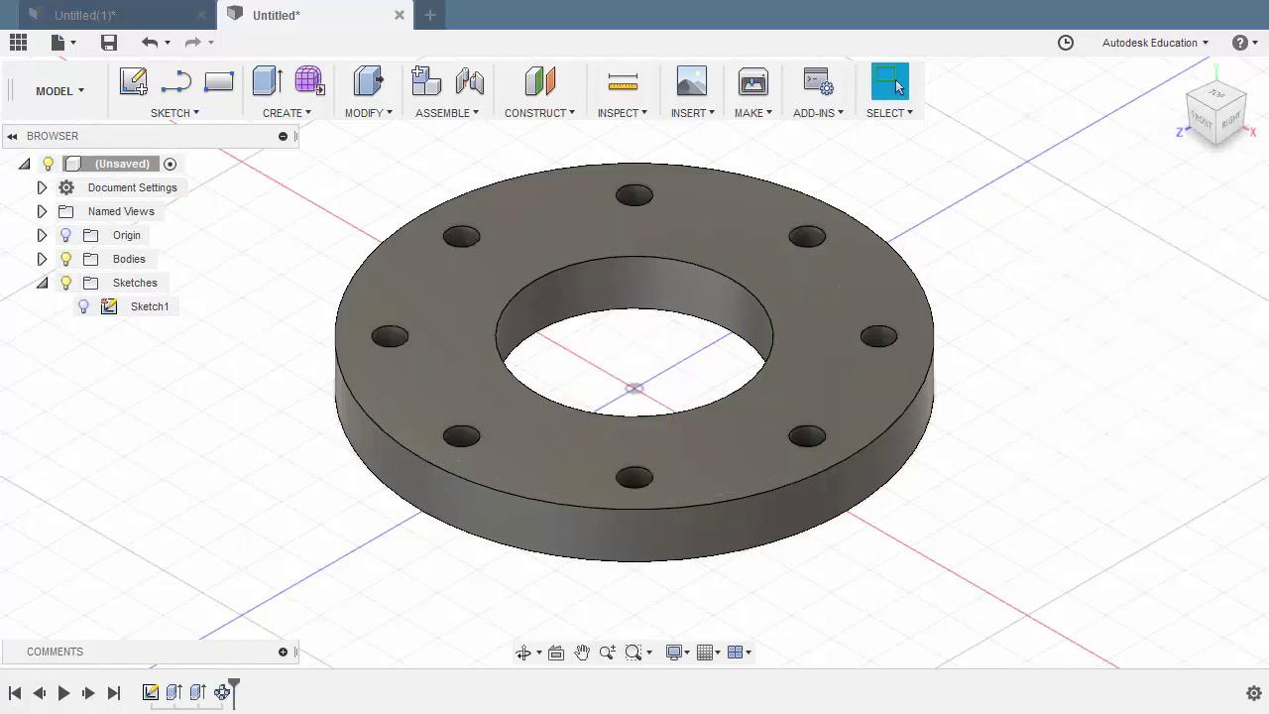
{"action": "left_click_drag", "start_coordinate": [10, 8], "coordinate": [773, 8]}
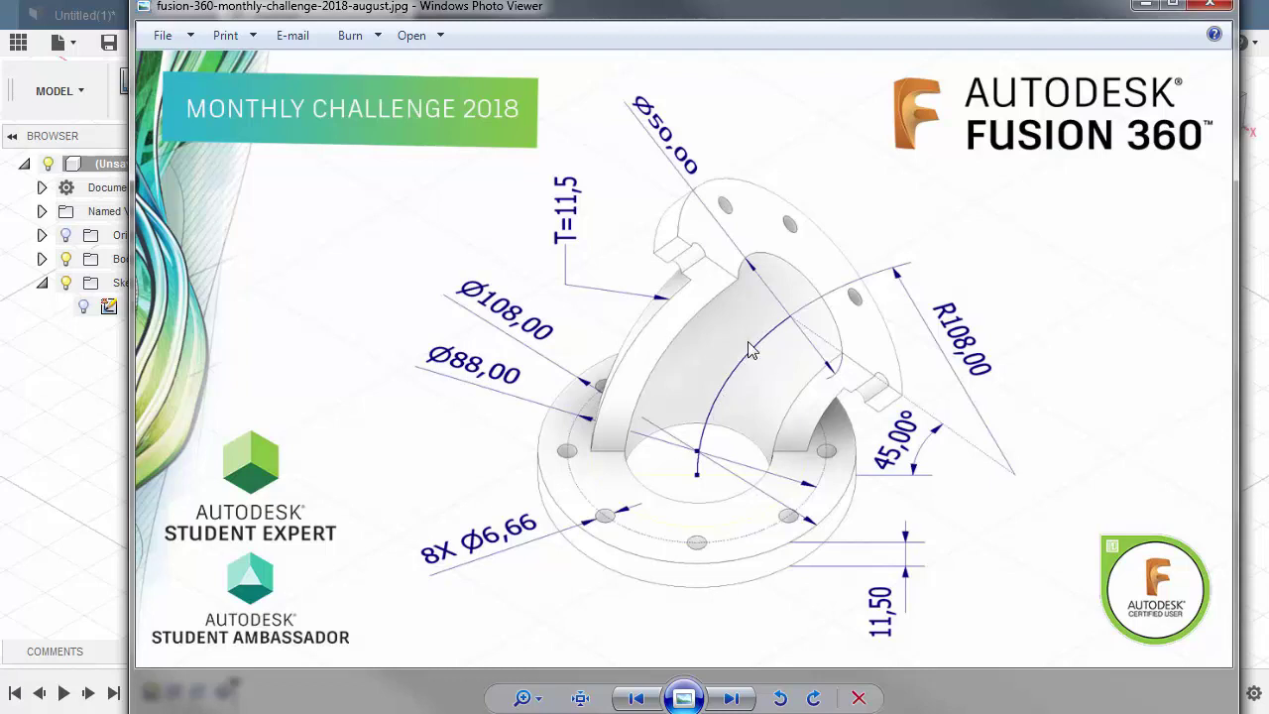
{"action": "left_click", "coordinate": [1144, 3]}
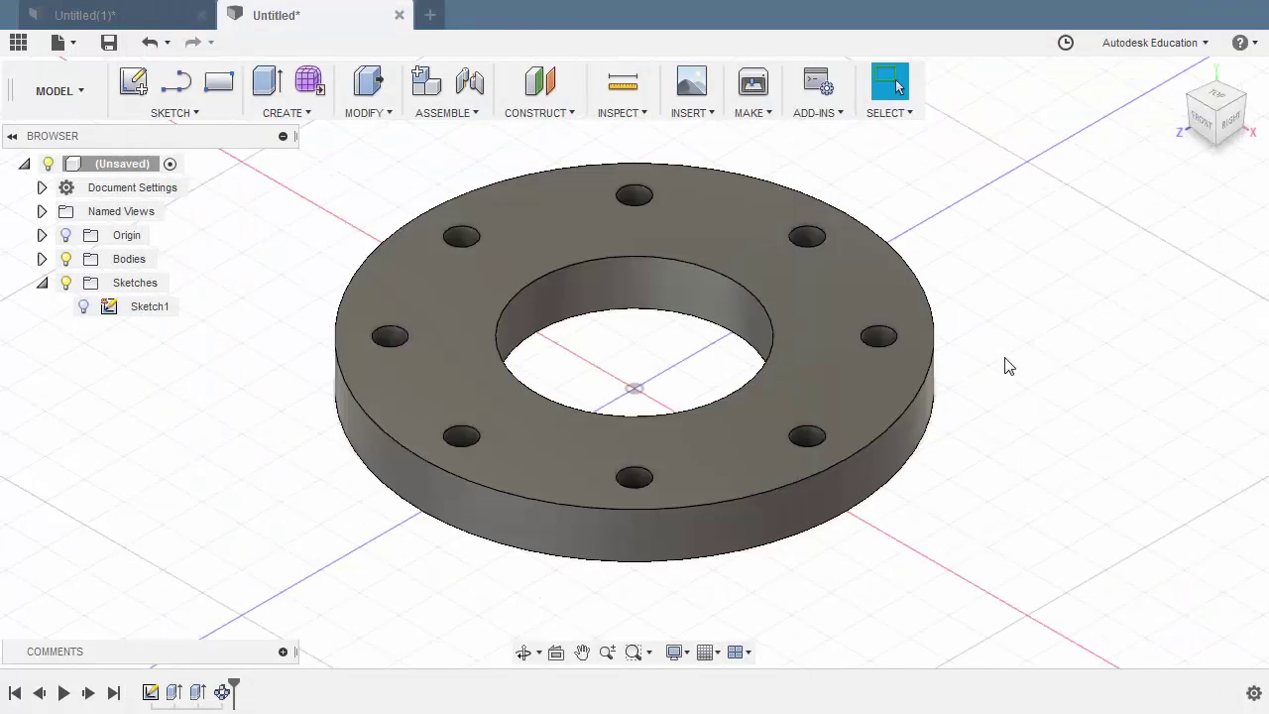
Start a sketch on the XY front plane with a sloped line rising from the horizontal axis.
{"action": "key", "text": "l"}
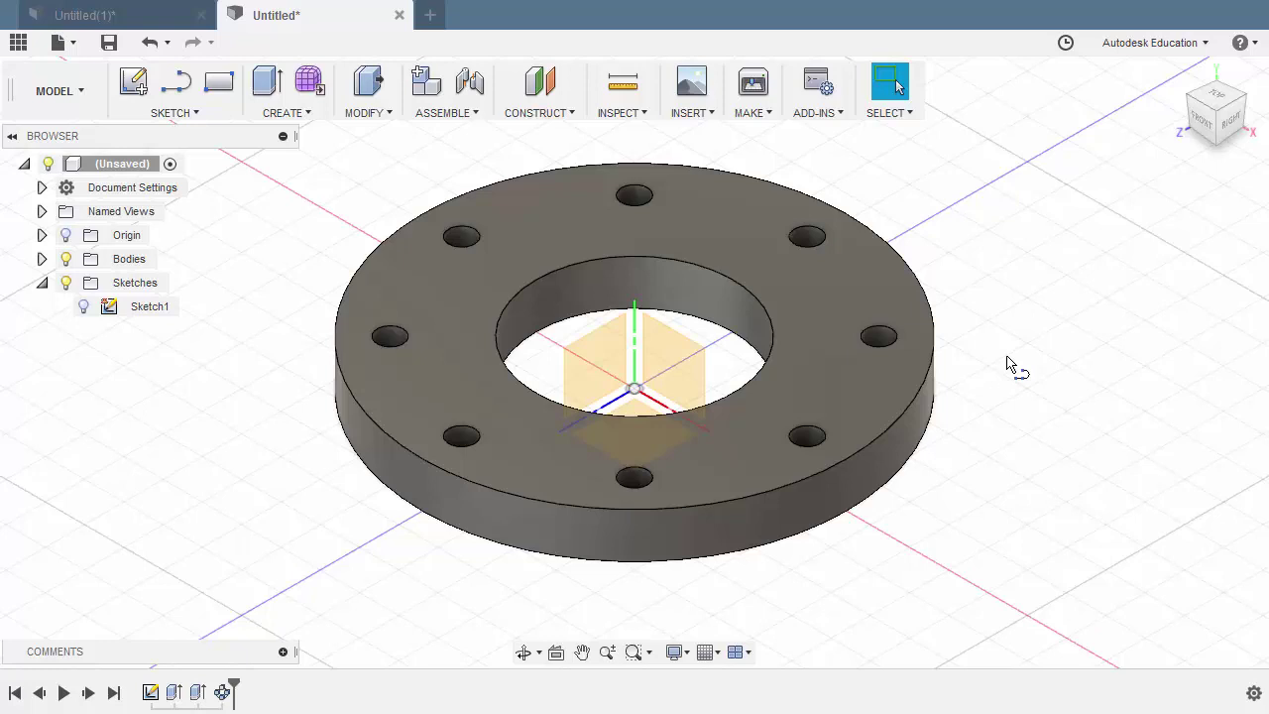
{"action": "left_click", "coordinate": [691, 383]}
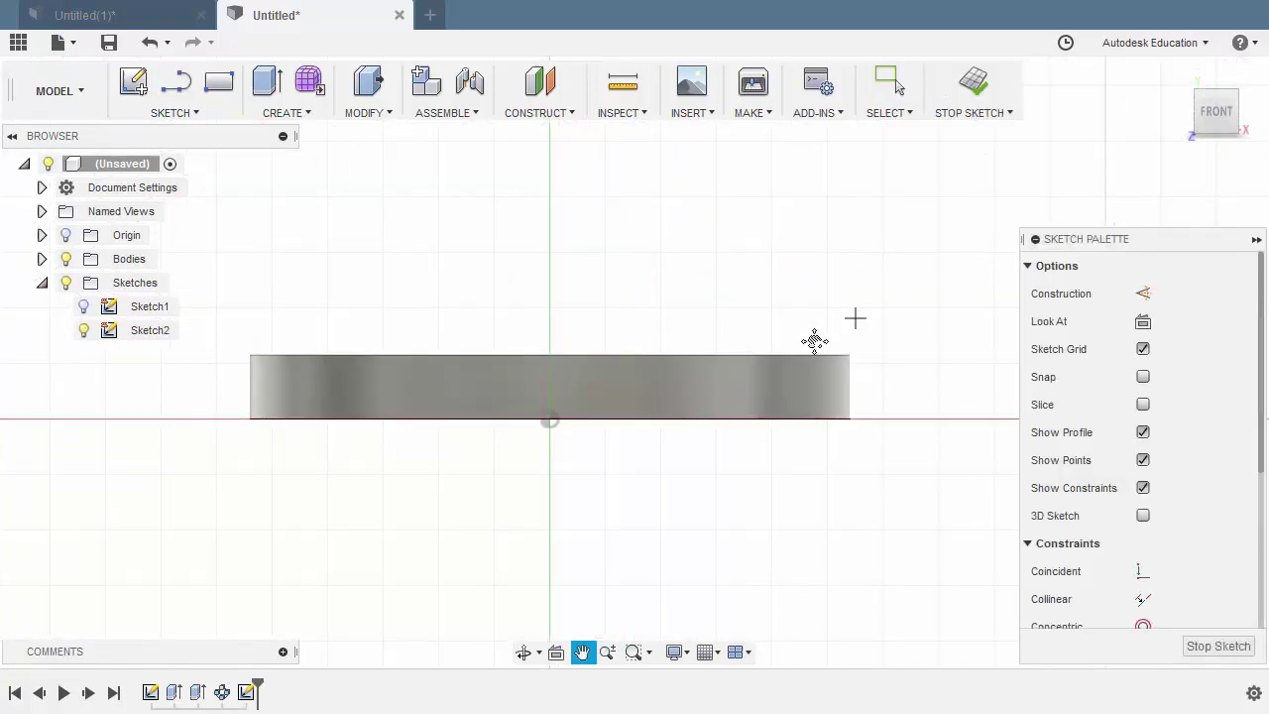
{"action": "left_click", "coordinate": [883, 409]}
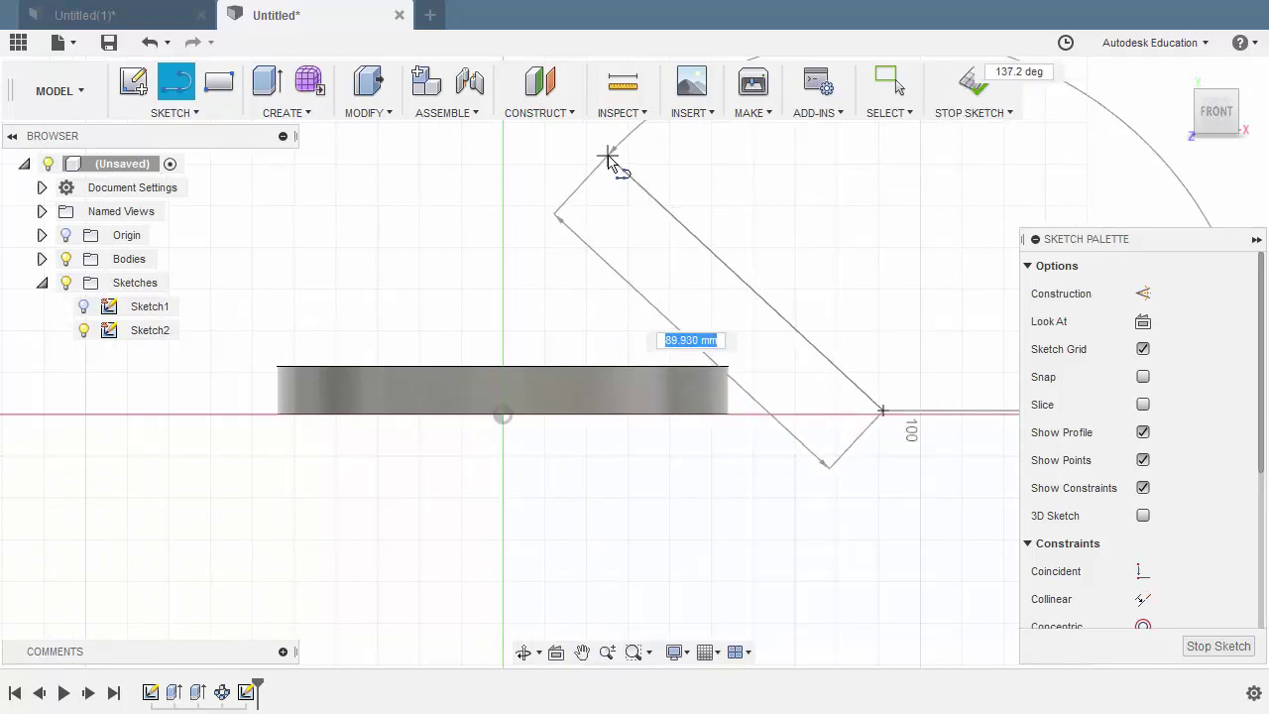
{"action": "double_click", "coordinate": [608, 155]}
{"action": "middle_click_drag", "start_coordinate": [728, 204], "coordinate": [720, 247]}
{"action": "key", "text": "Escape"}
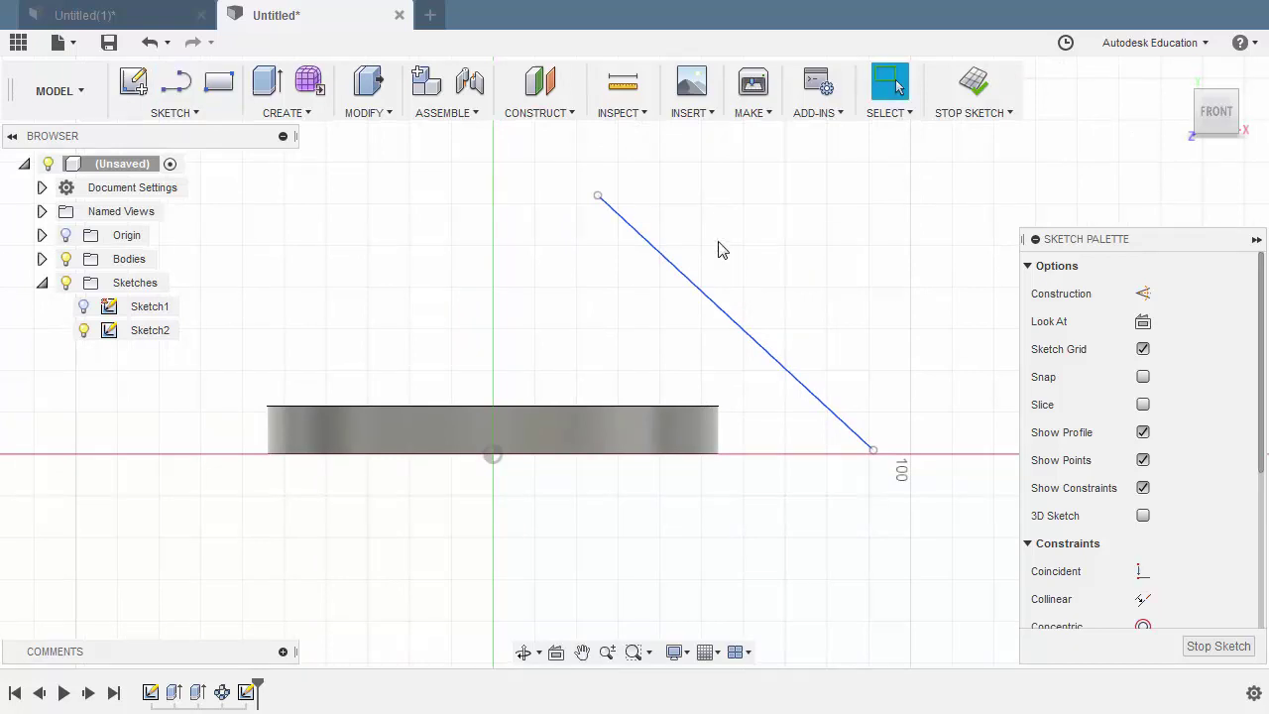
Draw a 3-point arc from the origin to the sloped line's upper endpoint.
{"action": "key", "text": "s"}
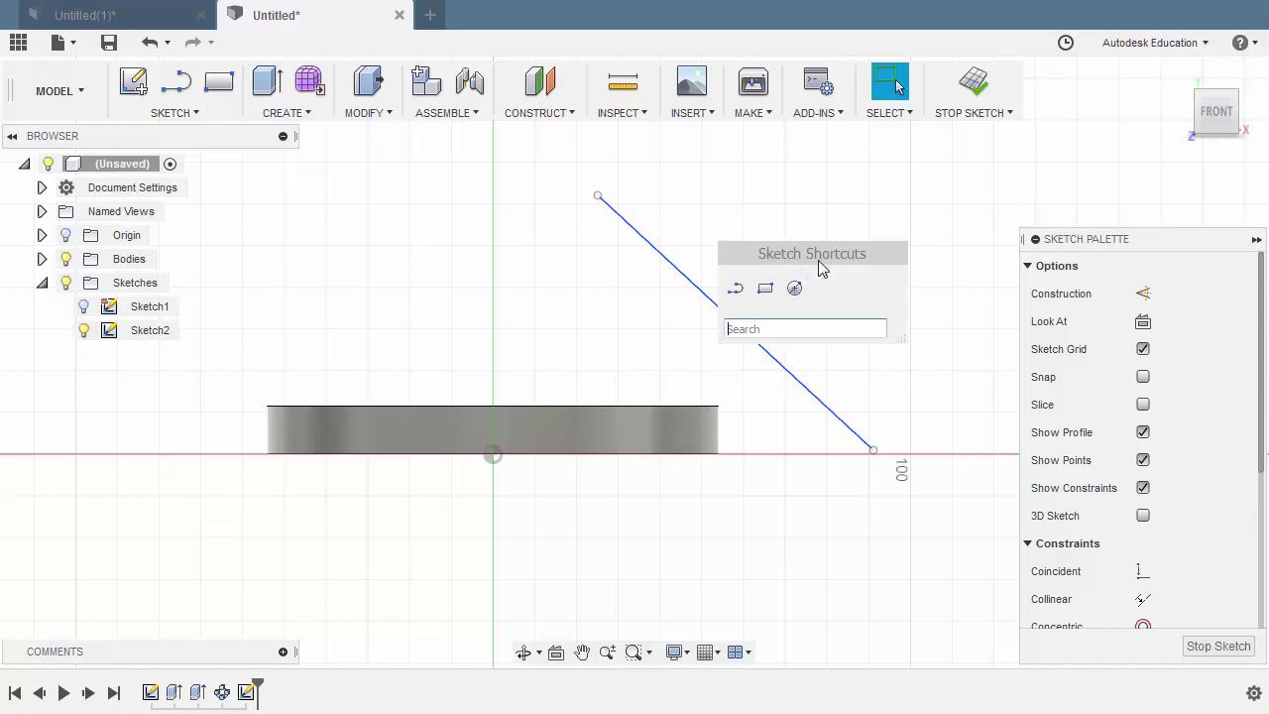
{"action": "type", "text": "arc"}
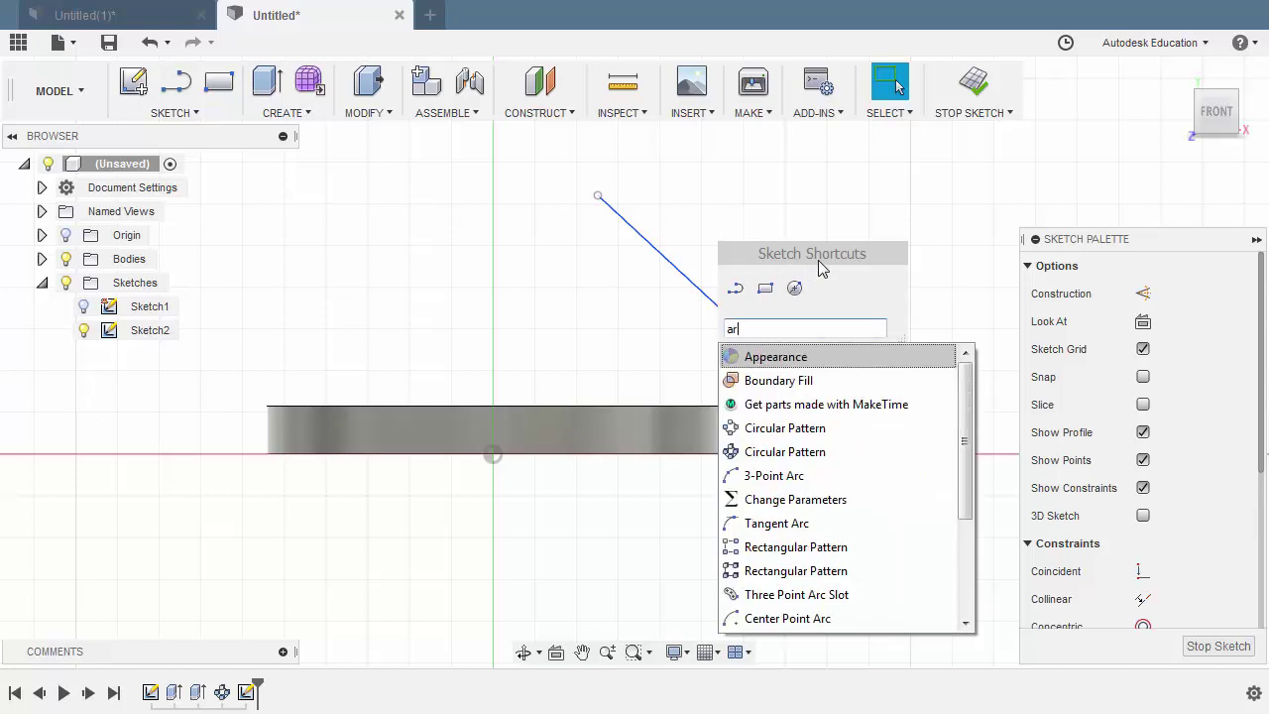
{"action": "left_click", "coordinate": [803, 358]}
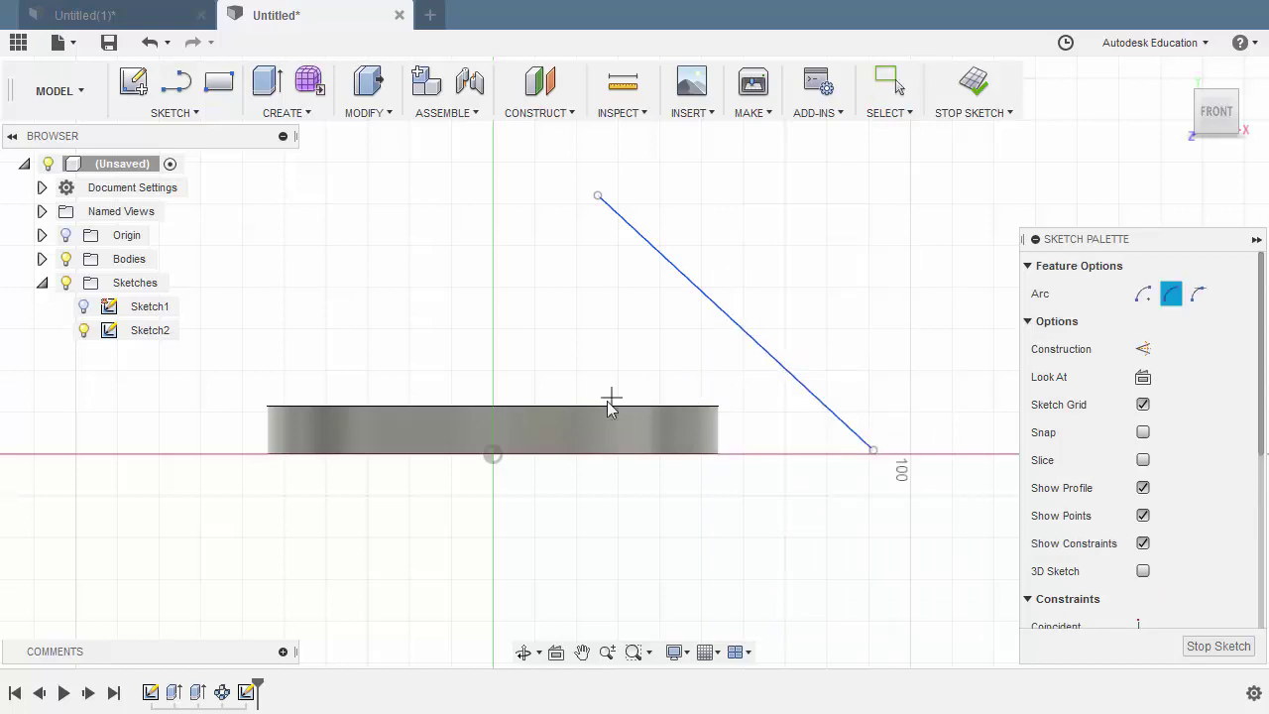
{"action": "left_click", "coordinate": [493, 458]}
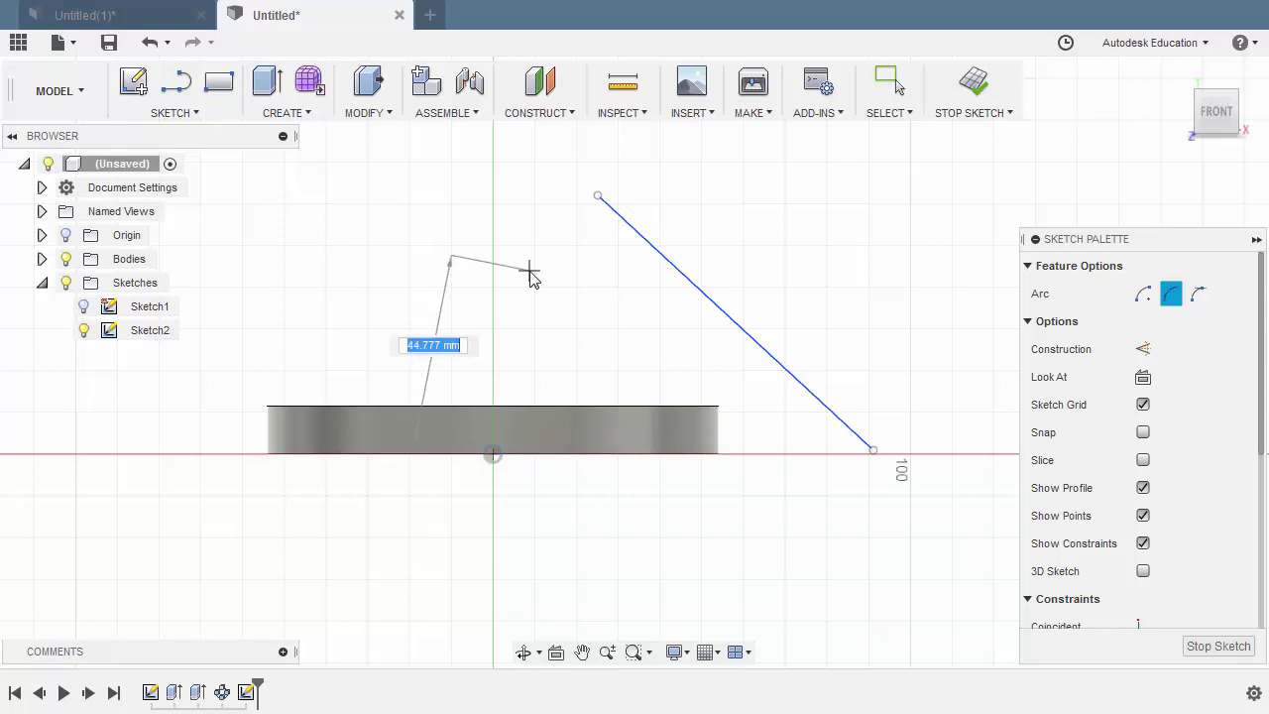
{"action": "left_click", "coordinate": [596, 196]}
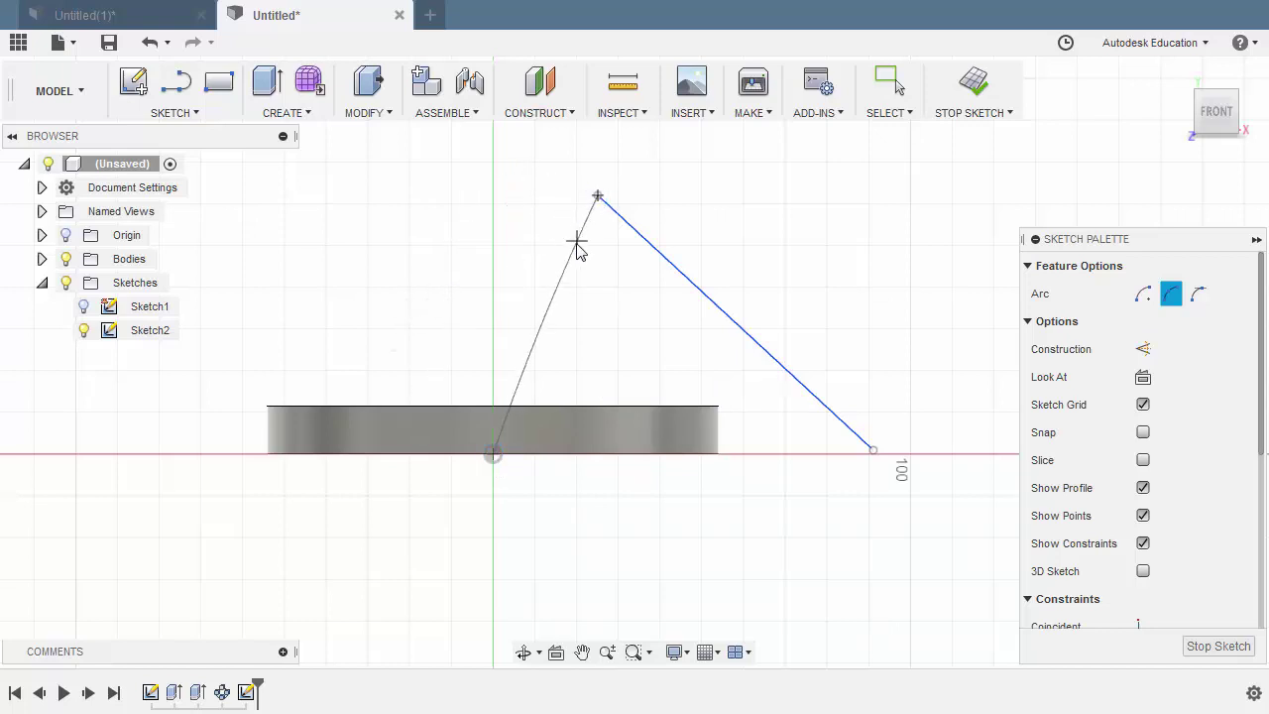
{"action": "left_click", "coordinate": [534, 272]}
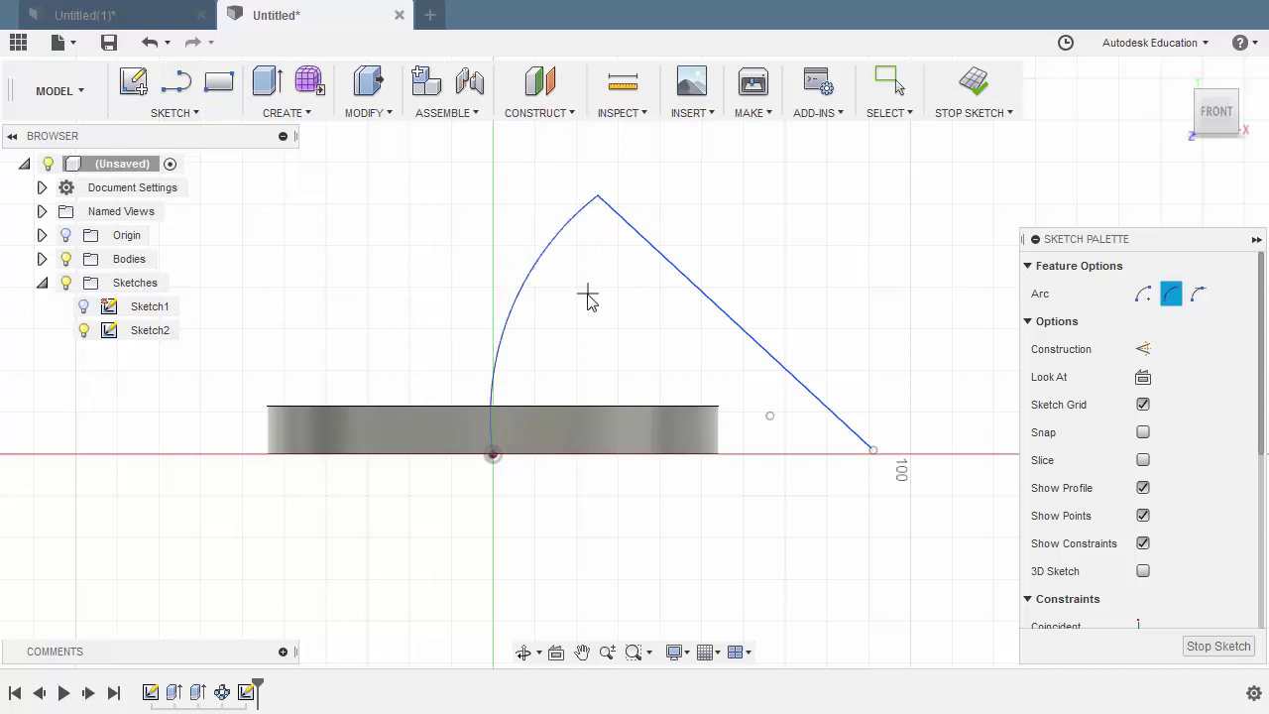
{"action": "key", "text": "Escape"}
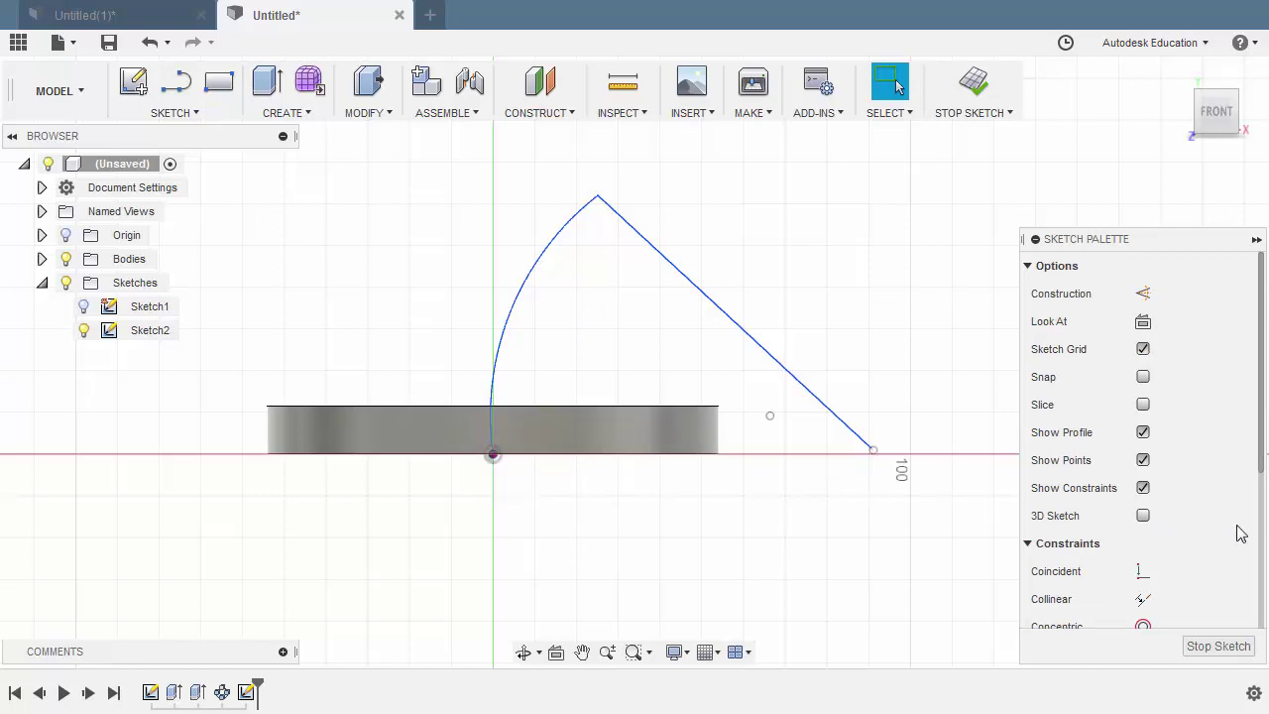
Level the line's lower endpoint with the origin and make it coincident with the horizontal axis.
{"action": "scroll", "coordinate": [1235, 526], "scroll_direction": "down", "scroll_amount": 5}
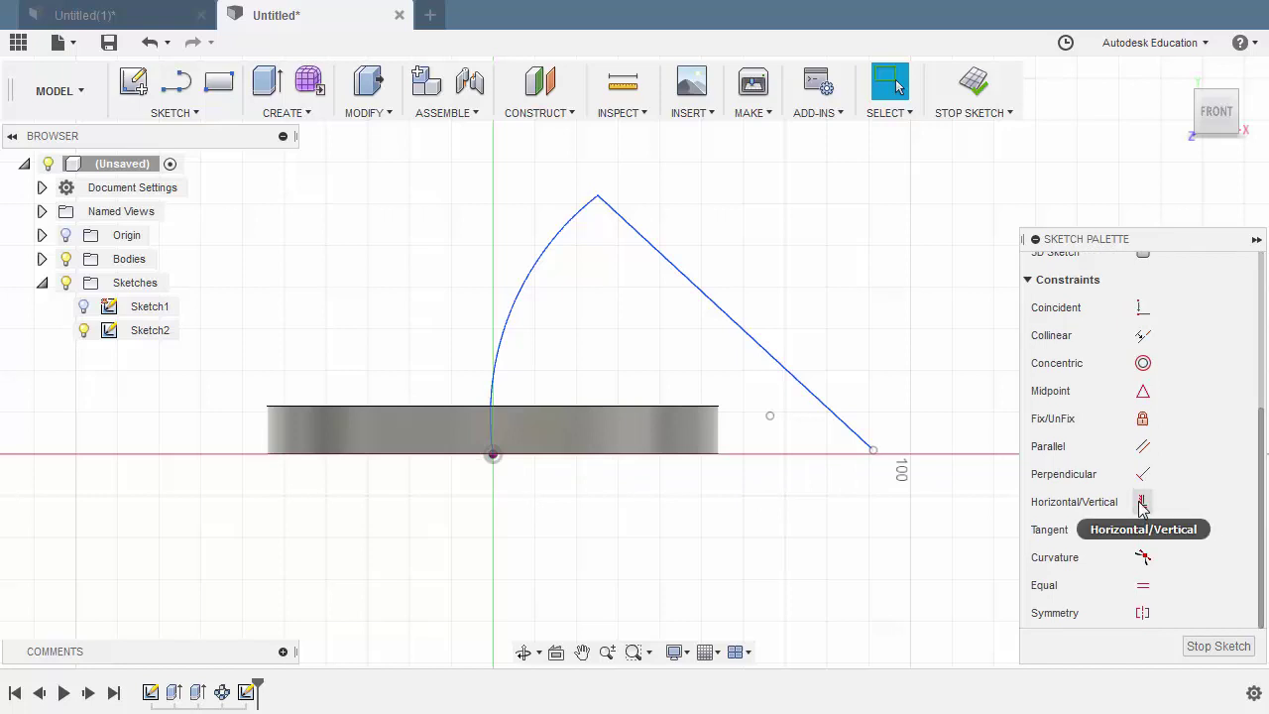
{"action": "left_click", "coordinate": [1140, 503]}
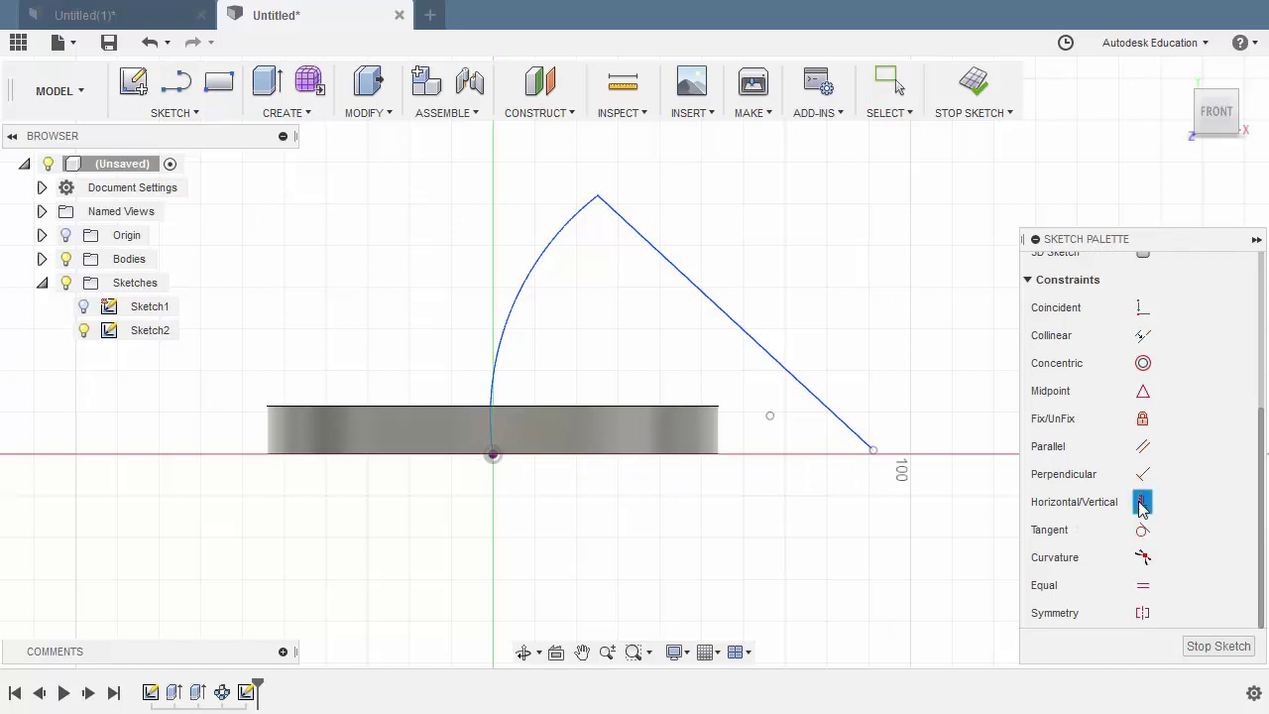
{"action": "left_click", "coordinate": [493, 455]}
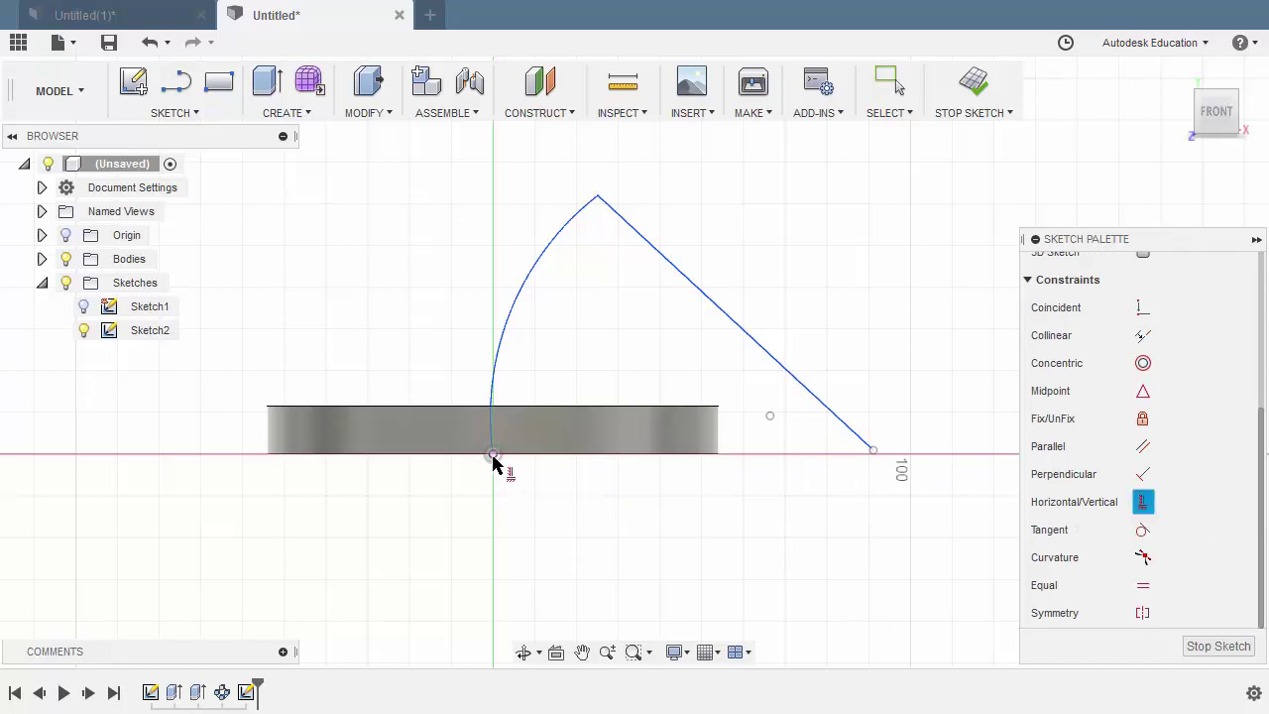
{"action": "left_click", "coordinate": [872, 453]}
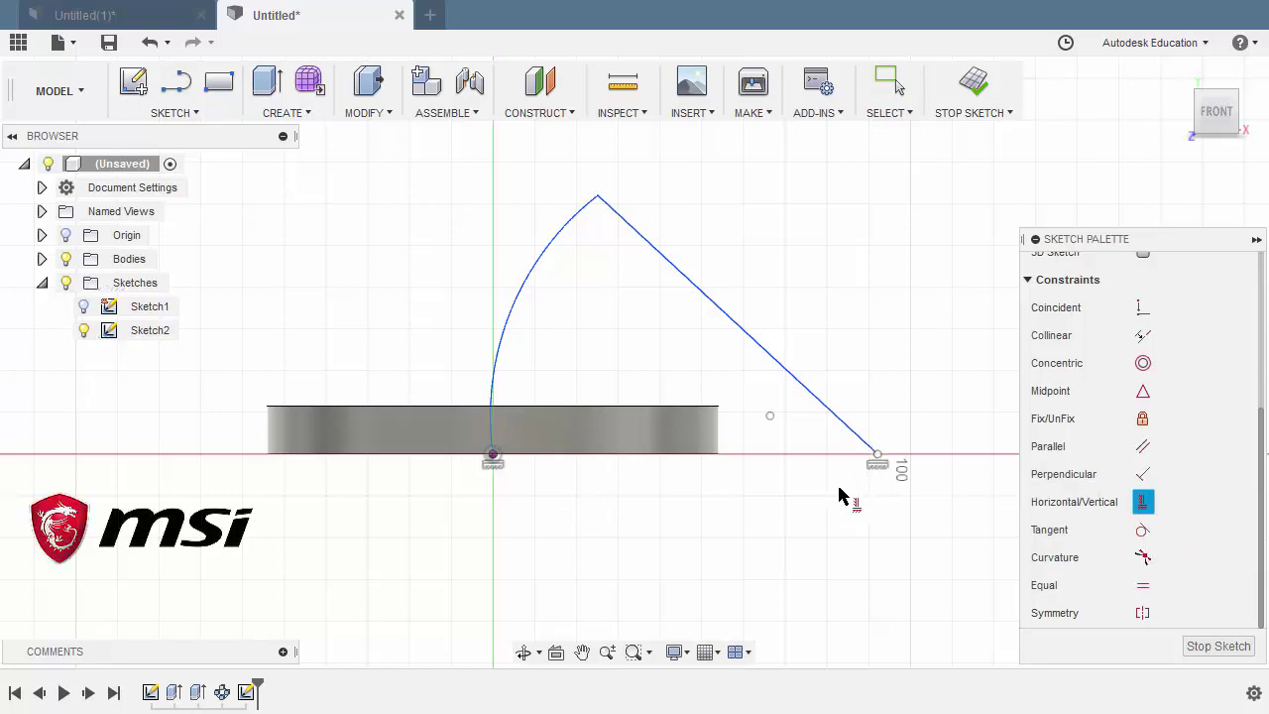
{"action": "key", "text": "Escape"}
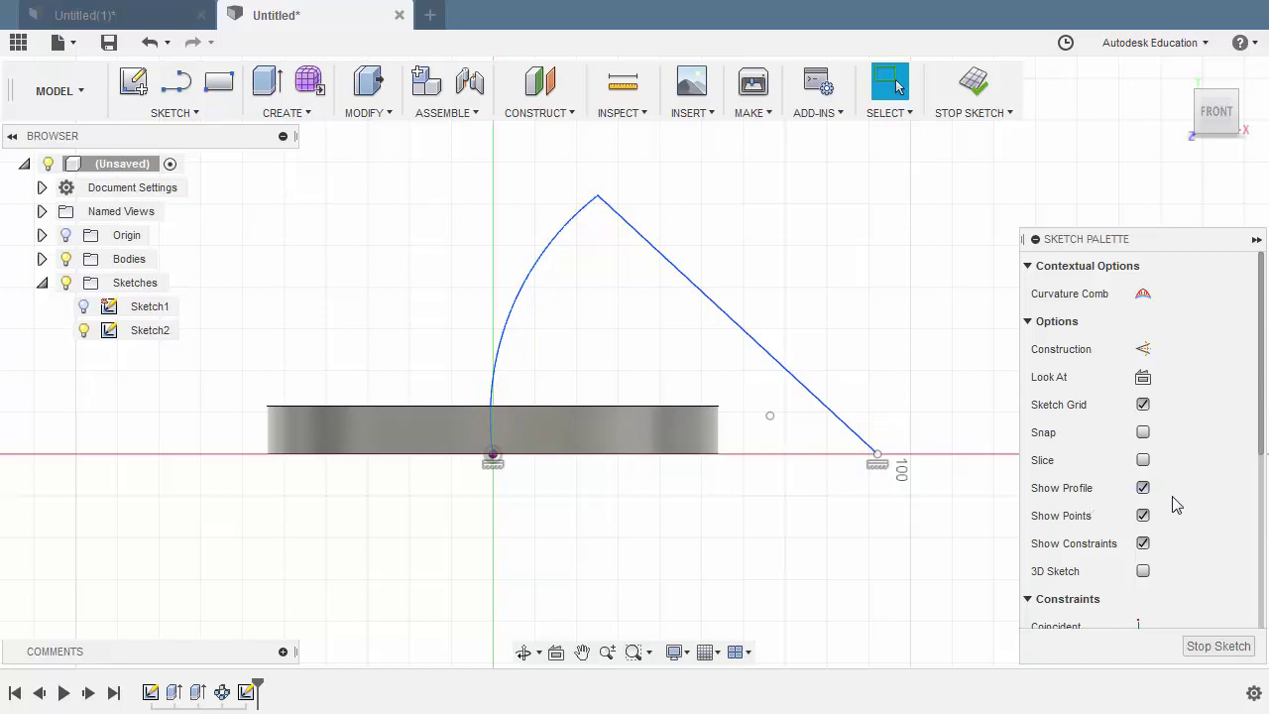
{"action": "scroll", "coordinate": [1173, 506], "scroll_direction": "down", "scroll_amount": 3}
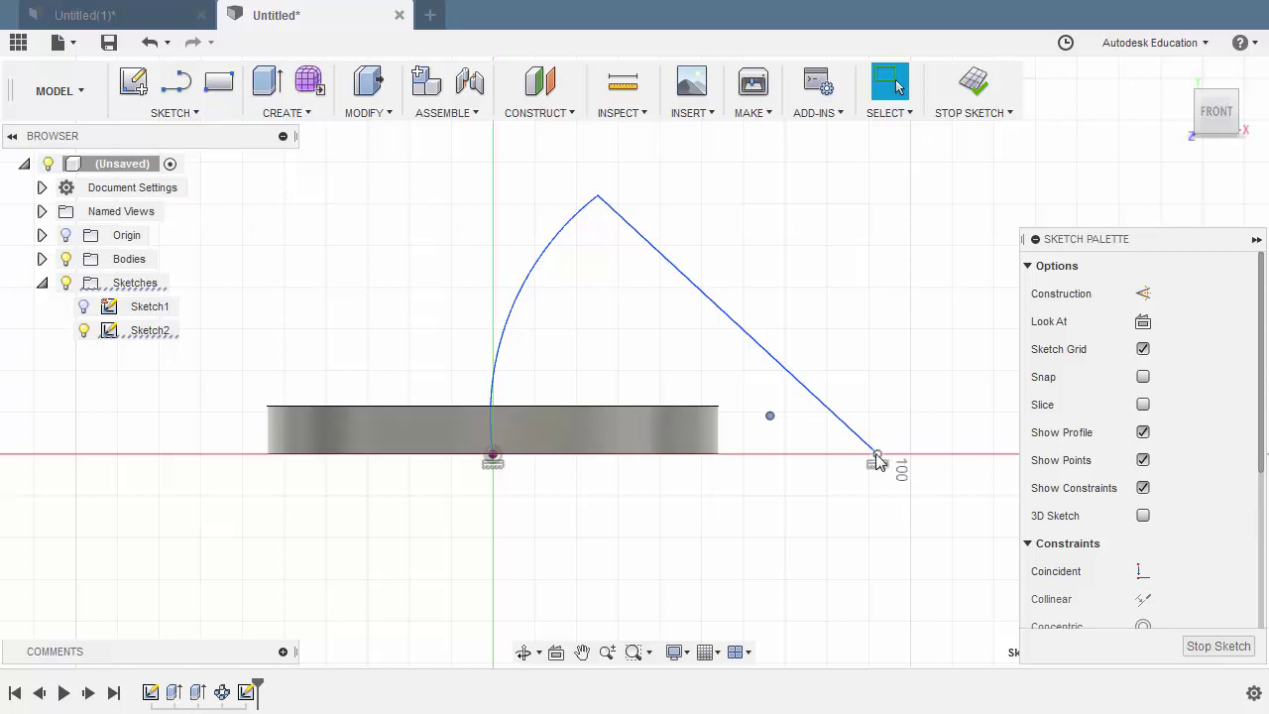
{"action": "right_click", "coordinate": [842, 292]}
{"action": "left_click", "coordinate": [816, 452]}
{"action": "left_click", "coordinate": [821, 453]}
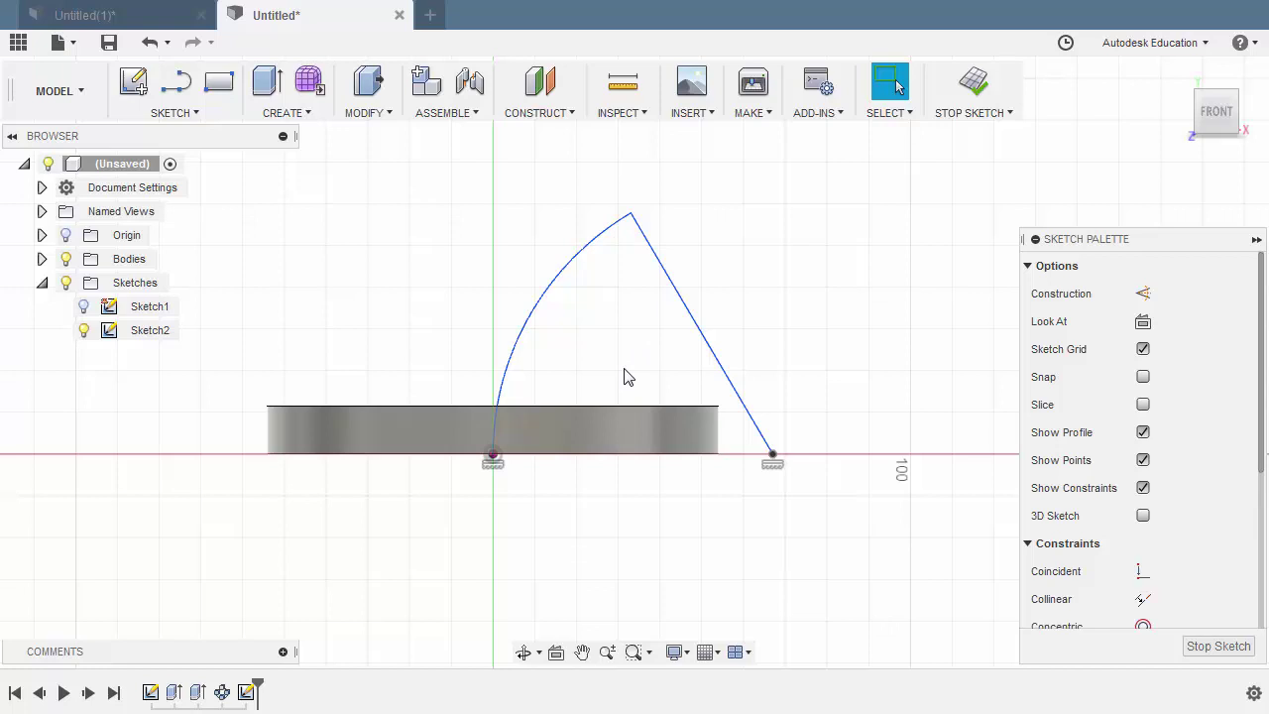
Dimension the sloped line at 45° to the horizontal axis and the arc at R108 mm.
{"action": "key", "text": "d"}
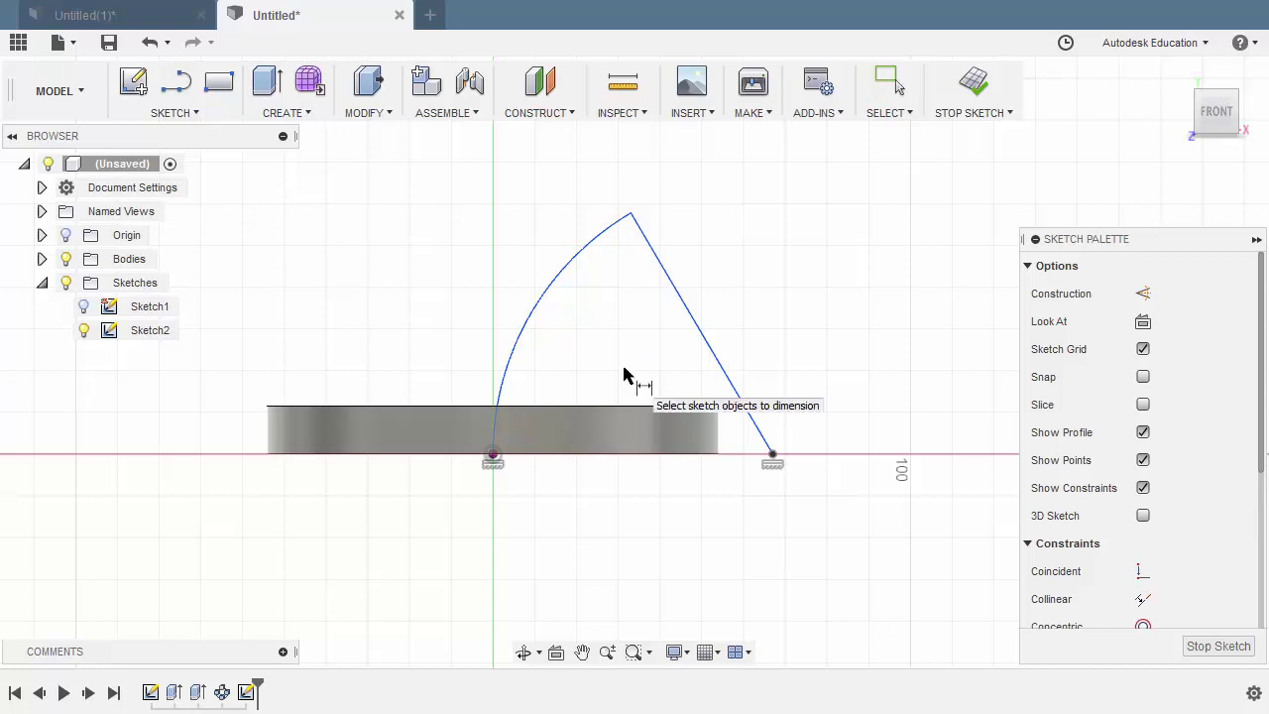
{"action": "left_click", "coordinate": [700, 332]}
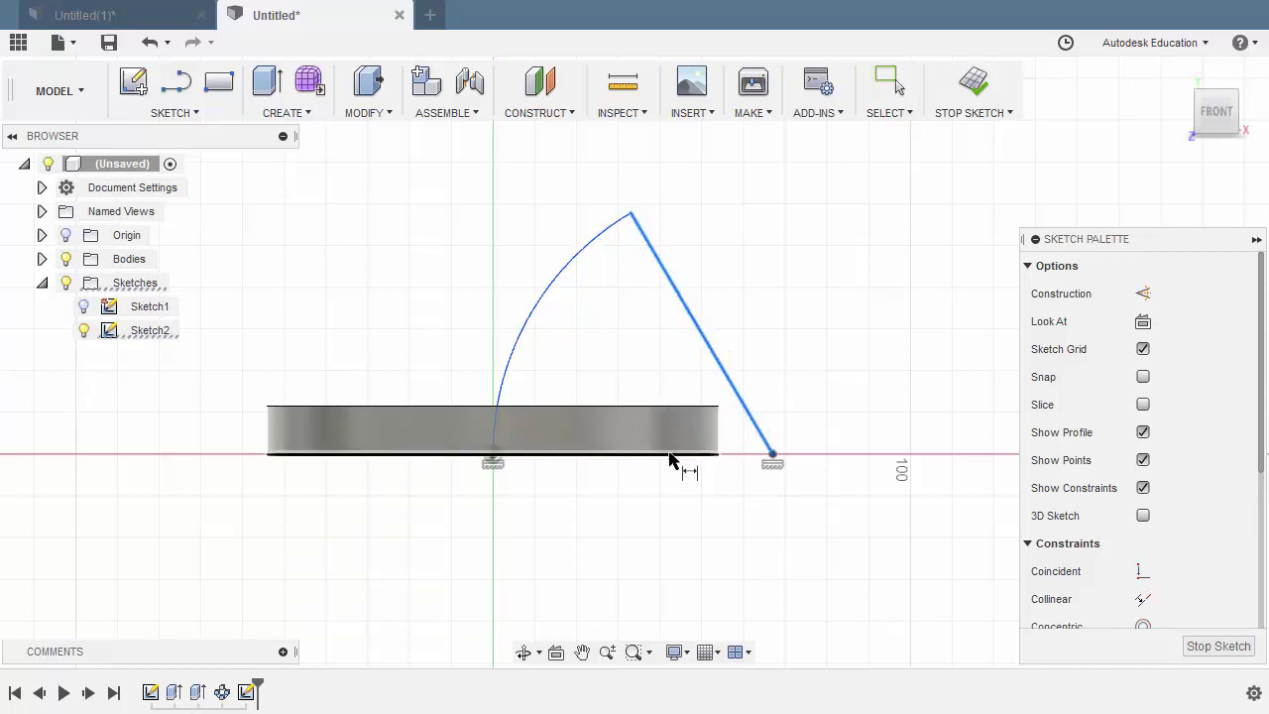
{"action": "left_click", "coordinate": [664, 451]}
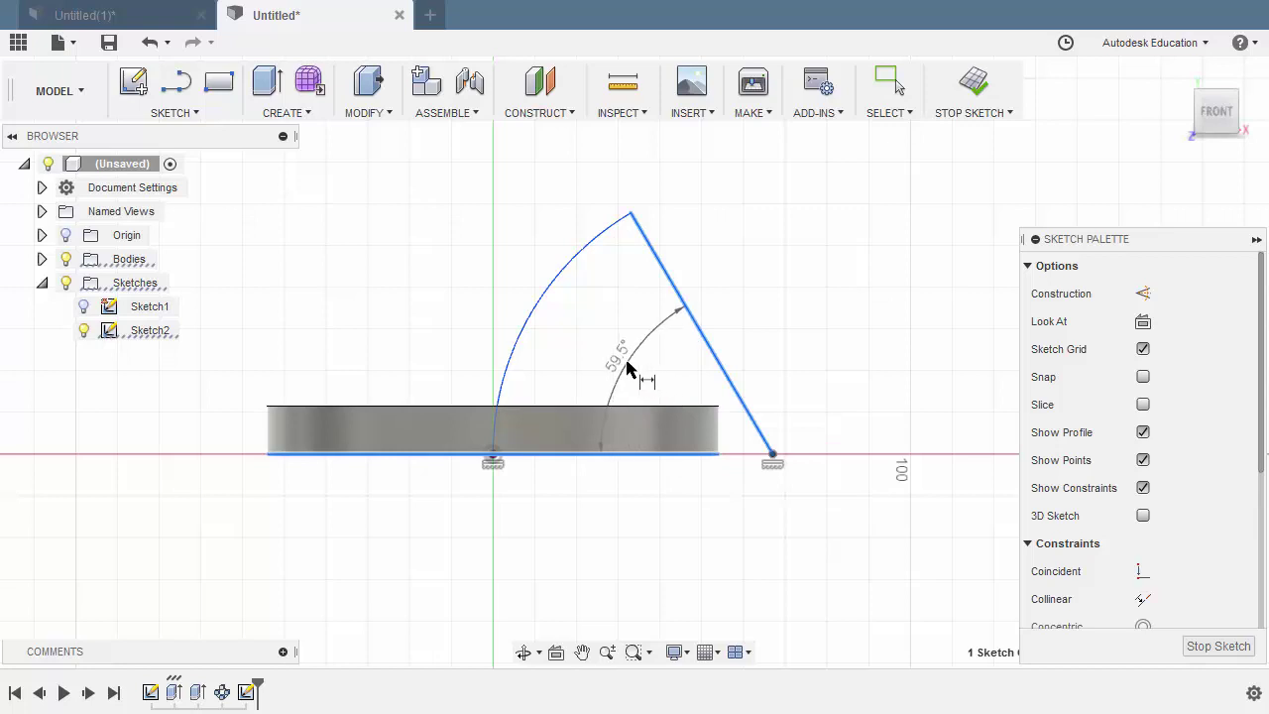
{"action": "left_click", "coordinate": [622, 363]}
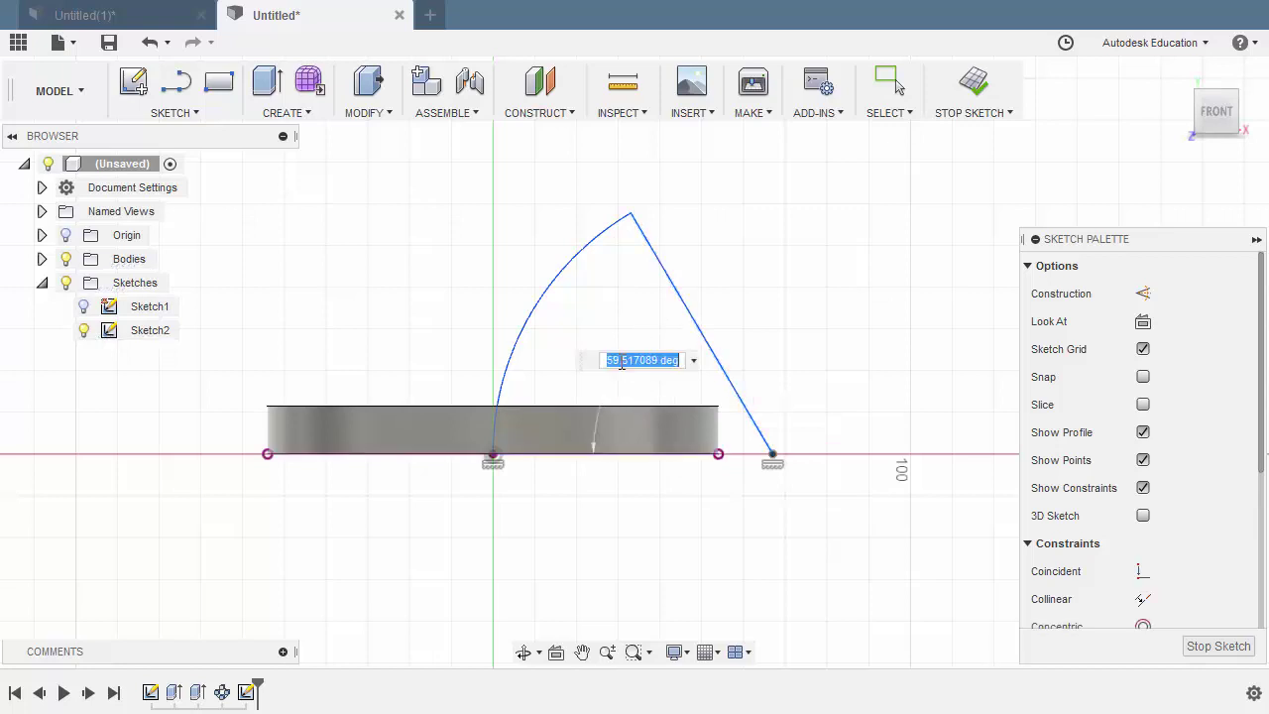
{"action": "type", "text": "45"}
{"action": "key", "text": "Return"}
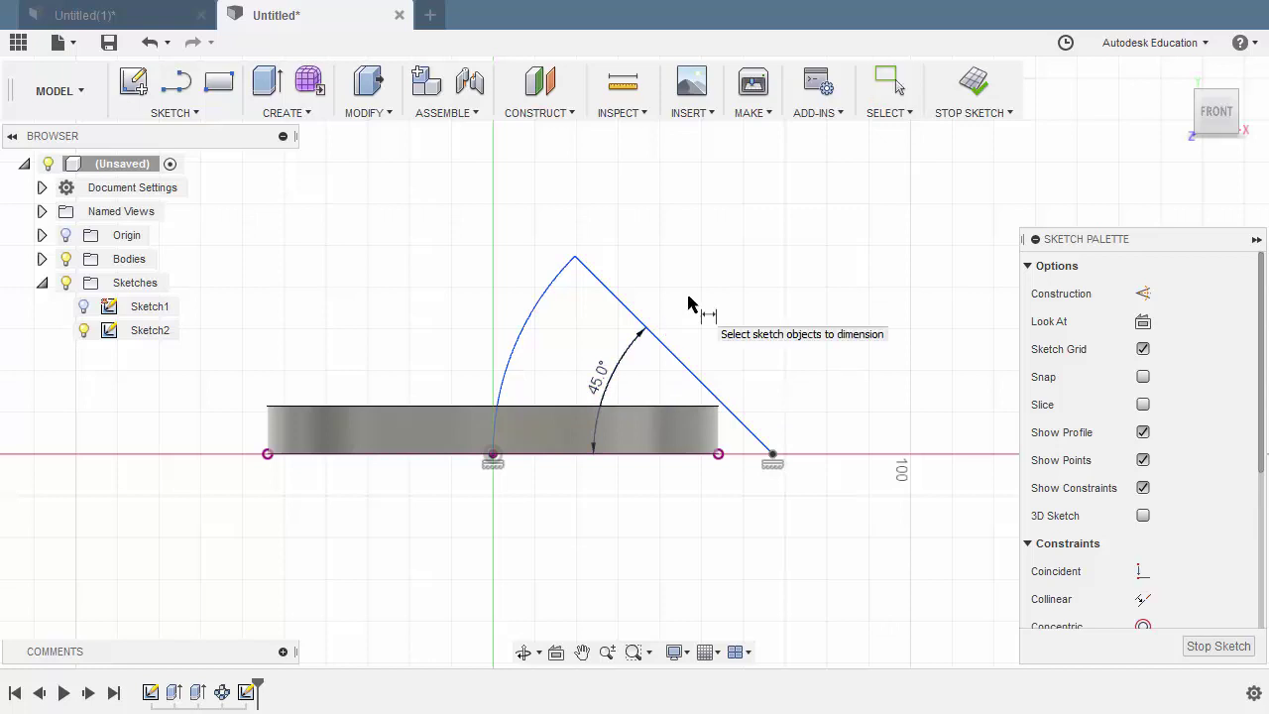
{"action": "left_click", "coordinate": [540, 310]}
{"action": "left_click", "coordinate": [468, 273]}
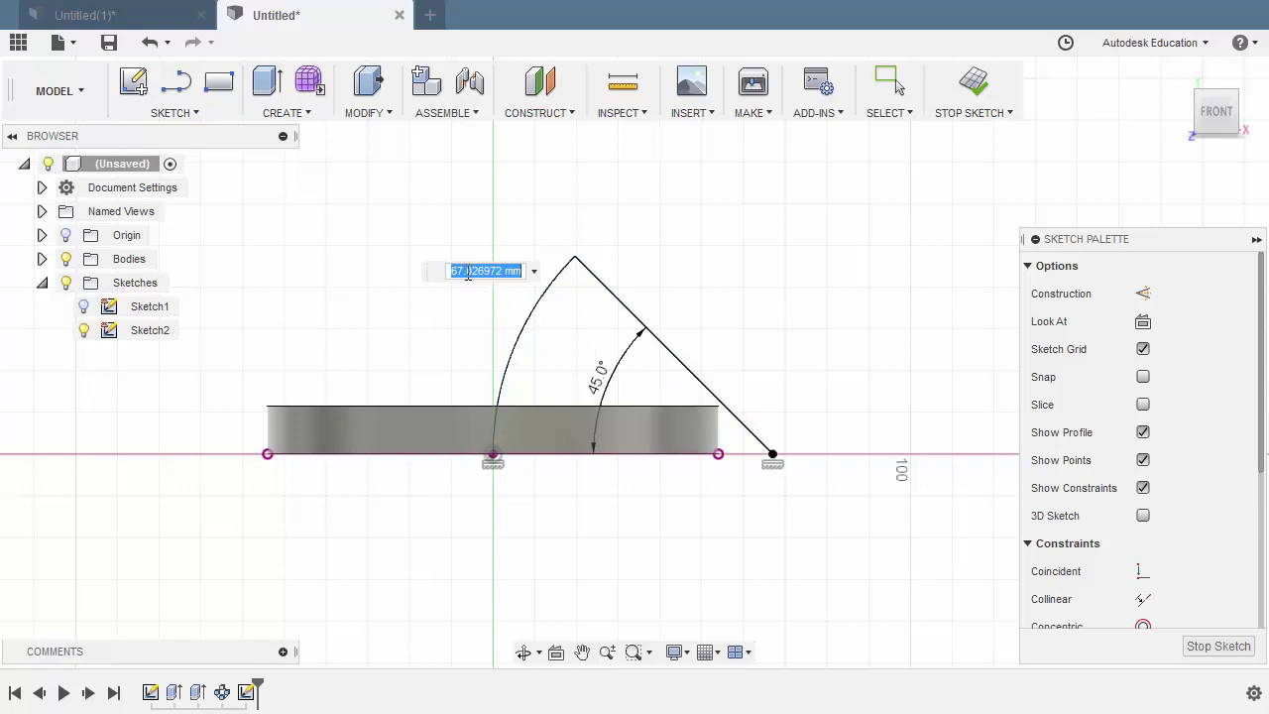
{"action": "type", "text": "10"}
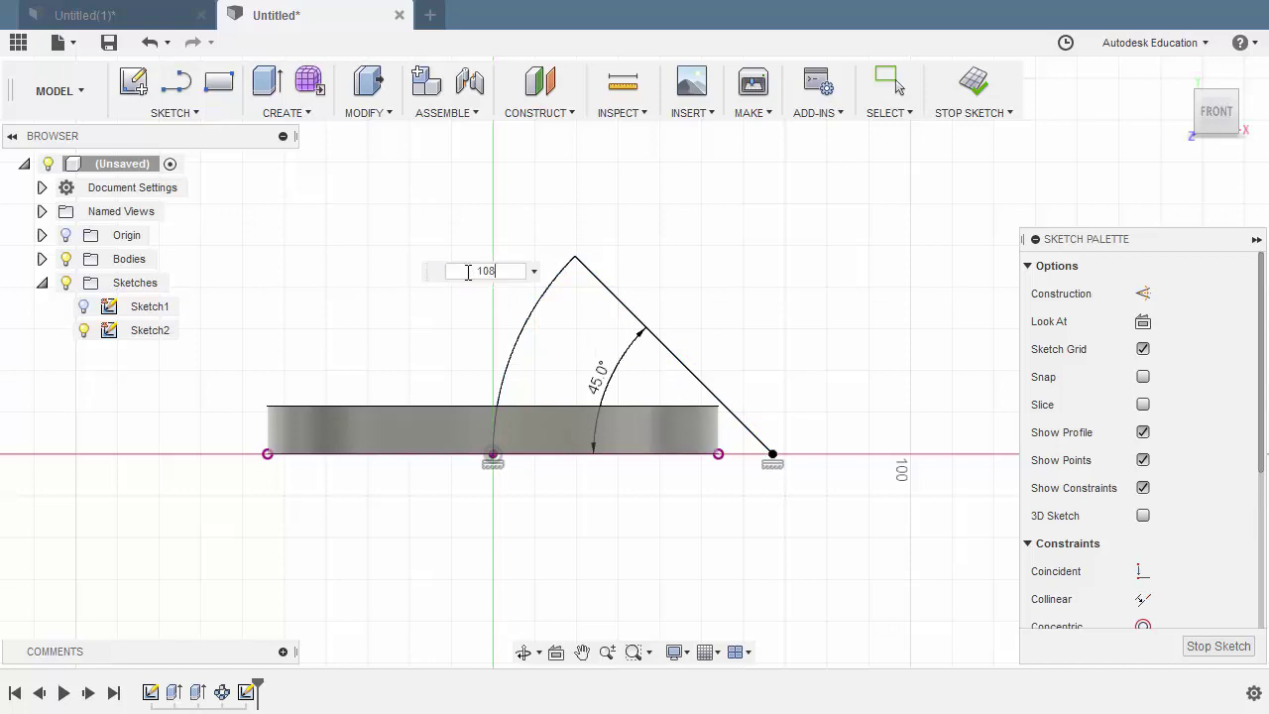
{"action": "type", "text": "8"}
{"action": "key", "text": "Return"}
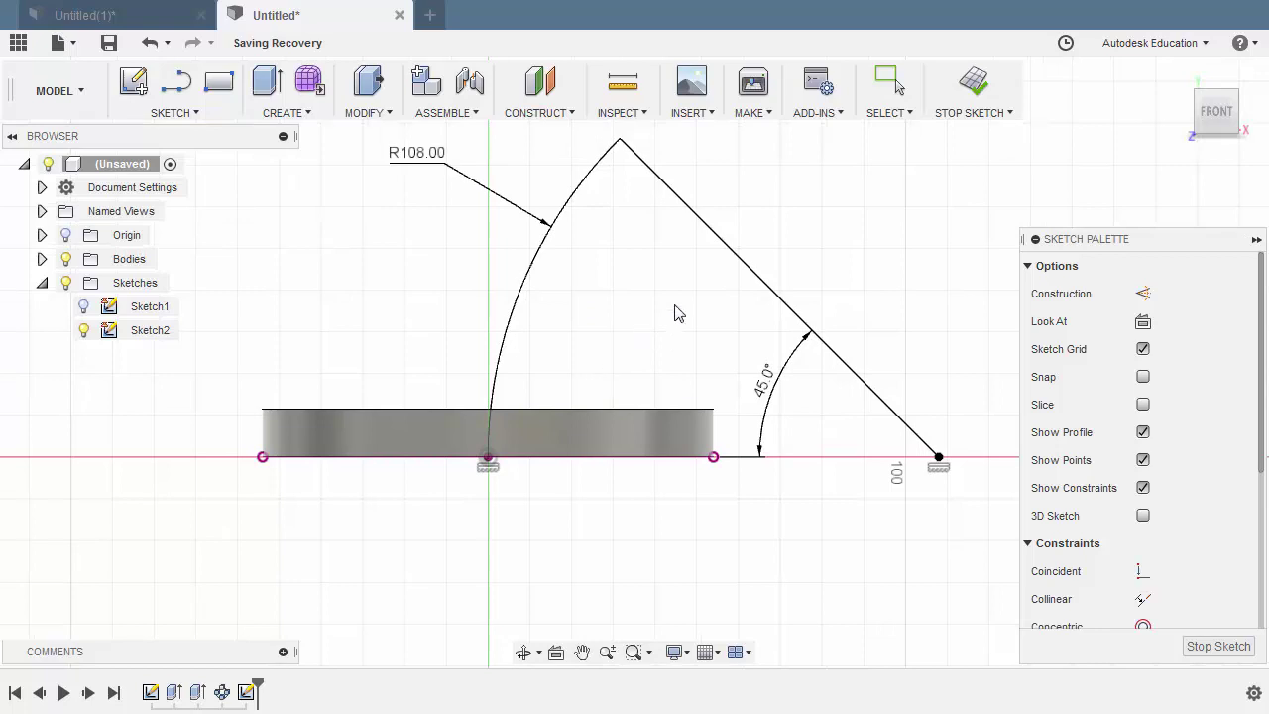
Make the sloped diagonal line construction geometry, finish the arc path sketch, and return to the home view.
{"action": "key", "text": "Escape"}
{"action": "left_click", "coordinate": [685, 365]}
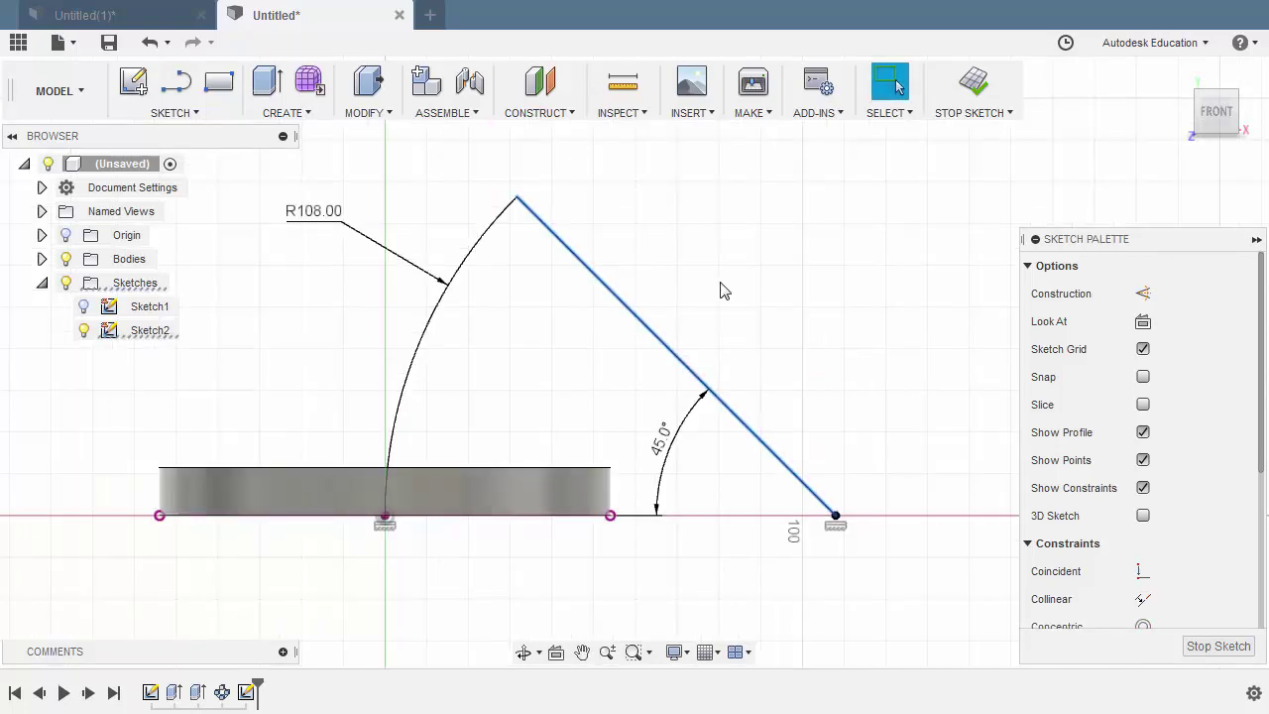
{"action": "key", "text": "x"}
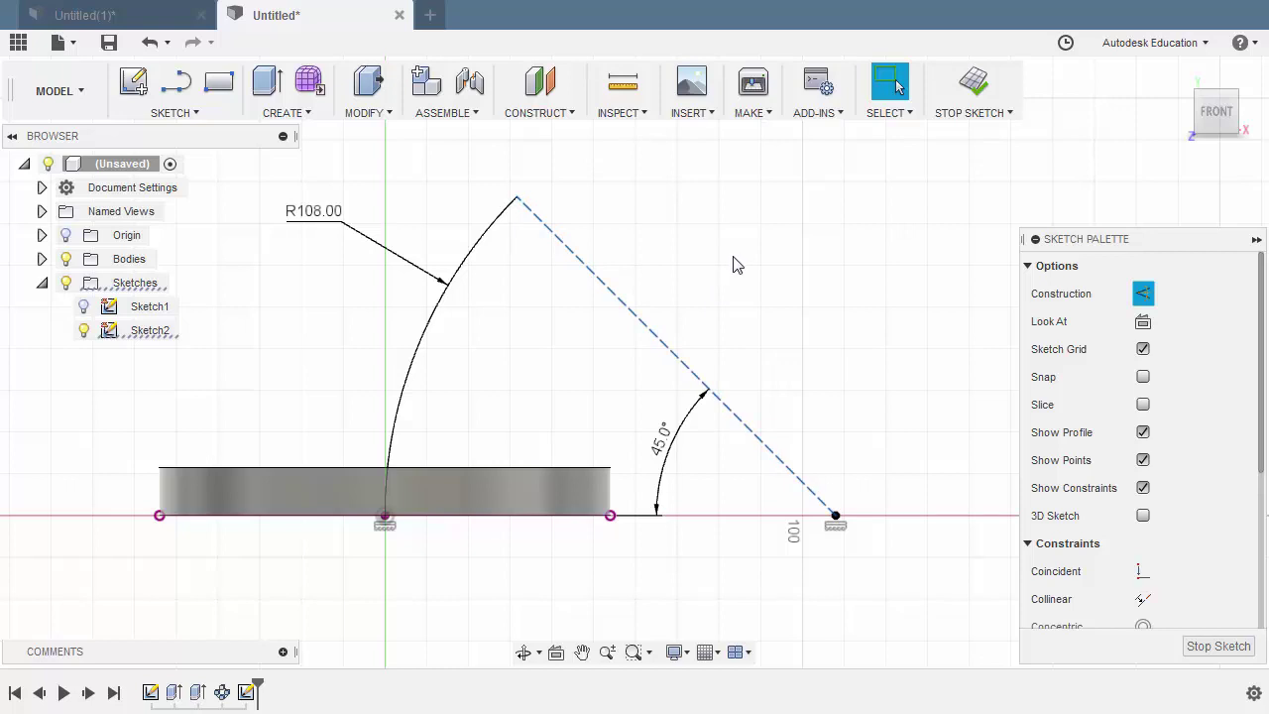
{"action": "left_click", "coordinate": [811, 322]}
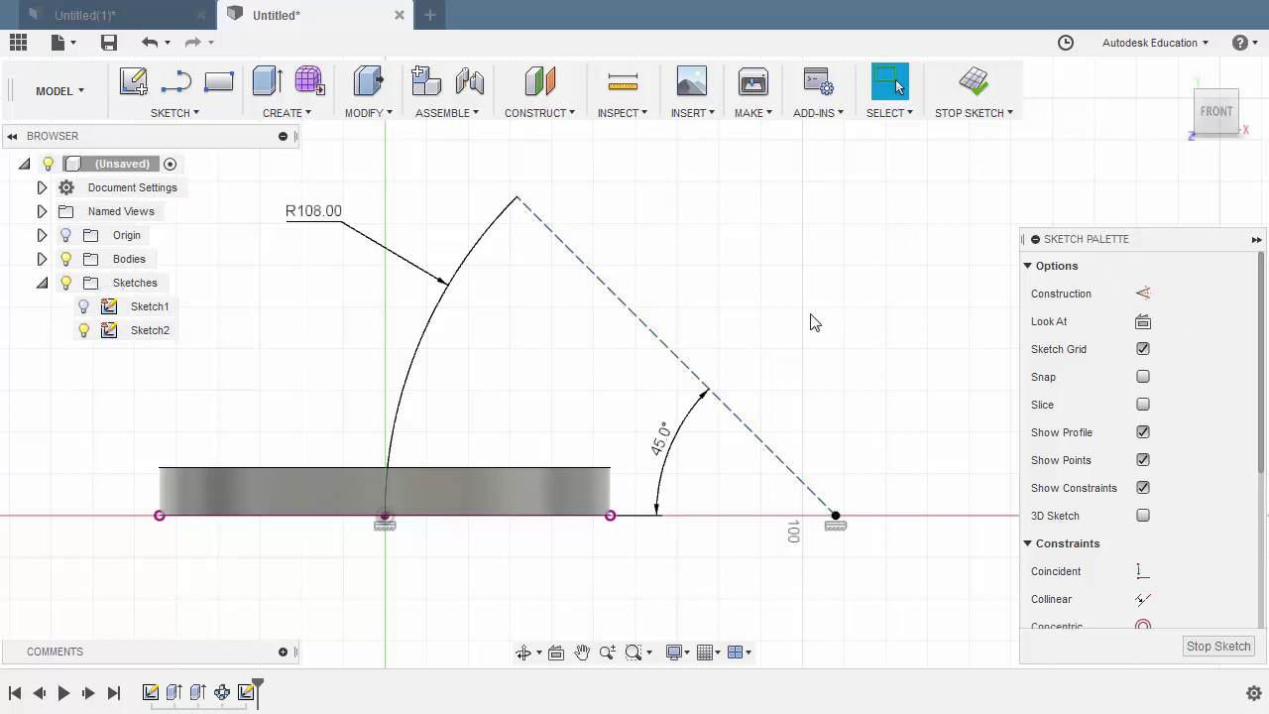
{"action": "left_click", "coordinate": [974, 79]}
{"action": "left_click", "coordinate": [1180, 75]}
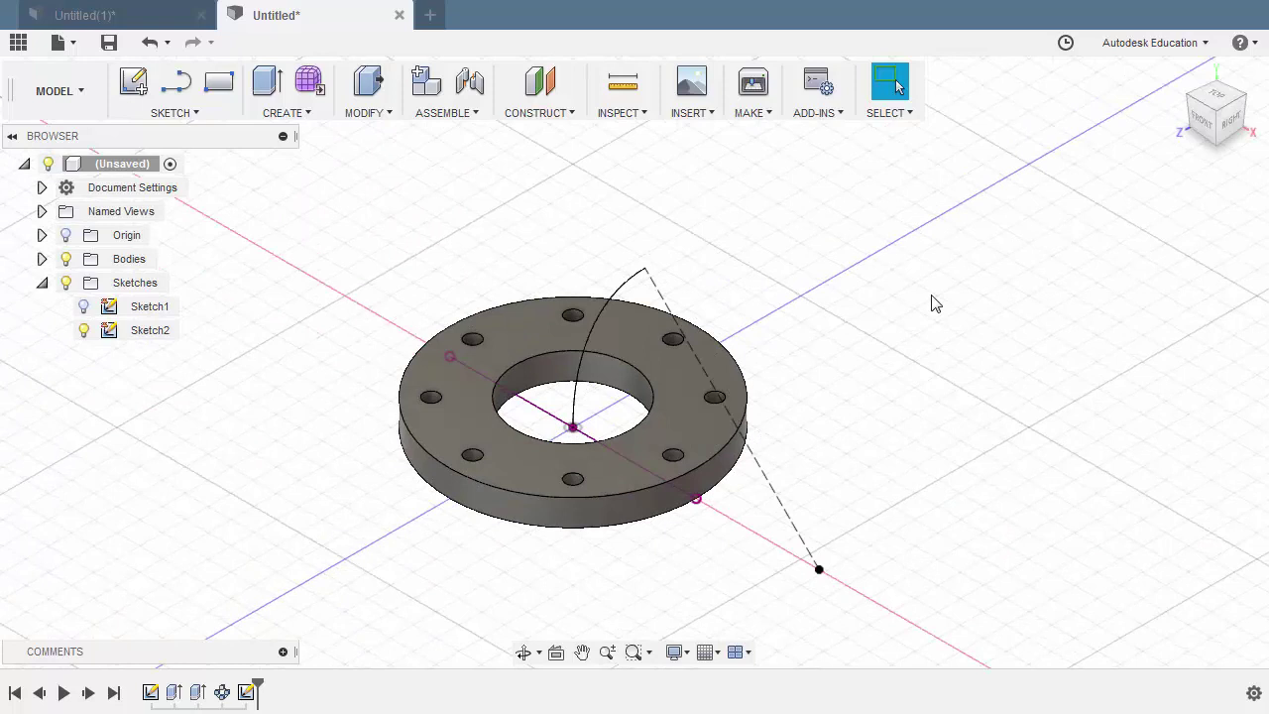
In the PATCH workspace, sweep Sketch1's bore circle along the R108 arc to form the elbow tube surface.
{"action": "left_click", "coordinate": [60, 91]}
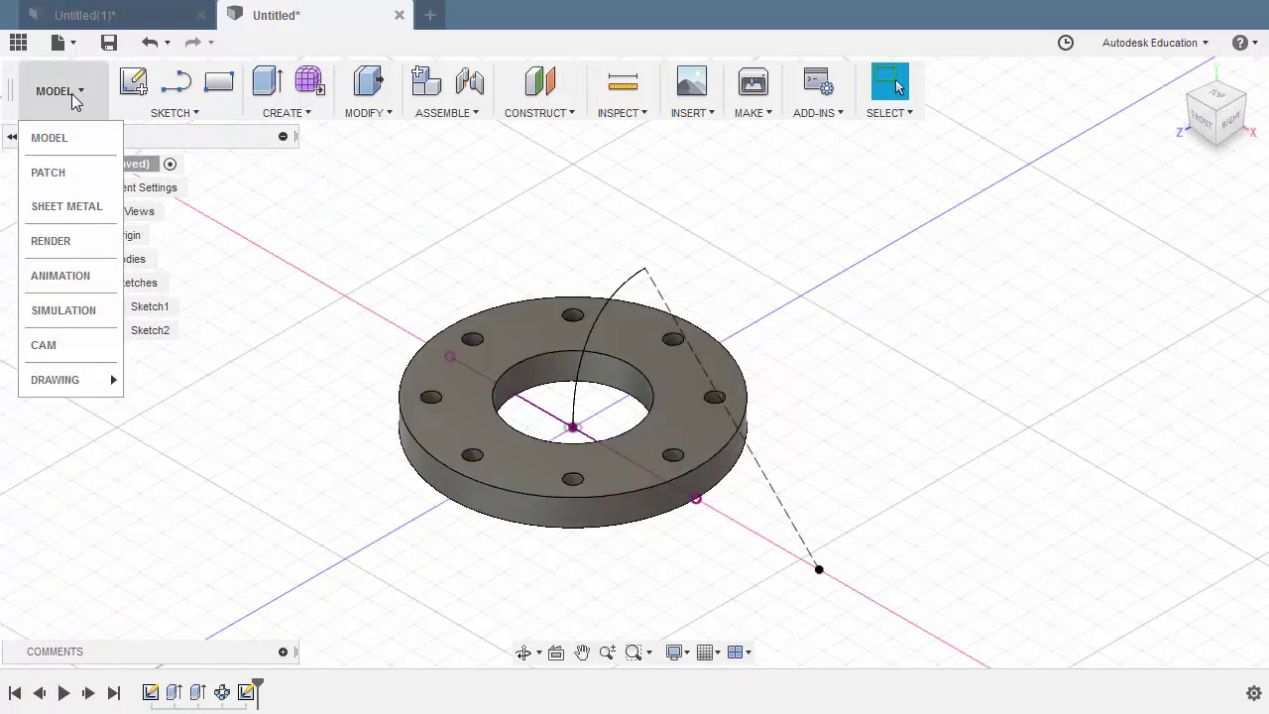
{"action": "left_click", "coordinate": [72, 174]}
{"action": "left_click", "coordinate": [289, 116]}
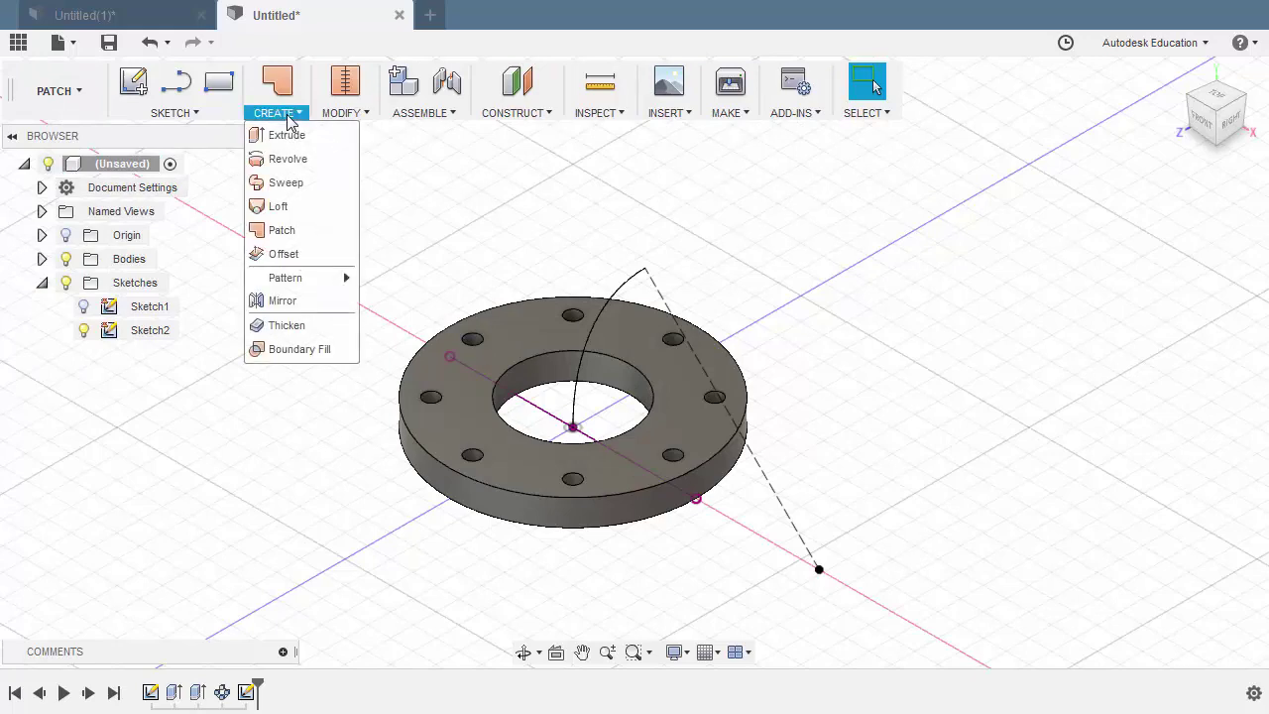
{"action": "left_click", "coordinate": [293, 186]}
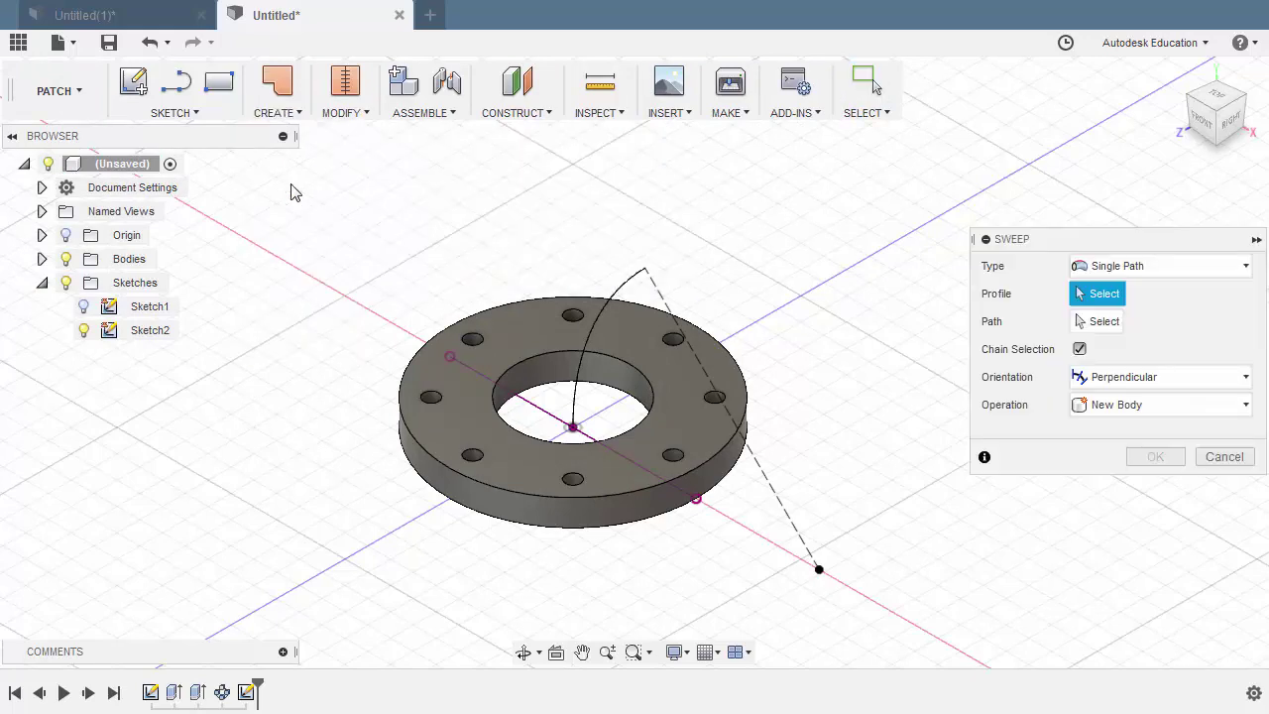
{"action": "middle_click_drag", "start_coordinate": [824, 360], "coordinate": [684, 445], "text": "shift"}
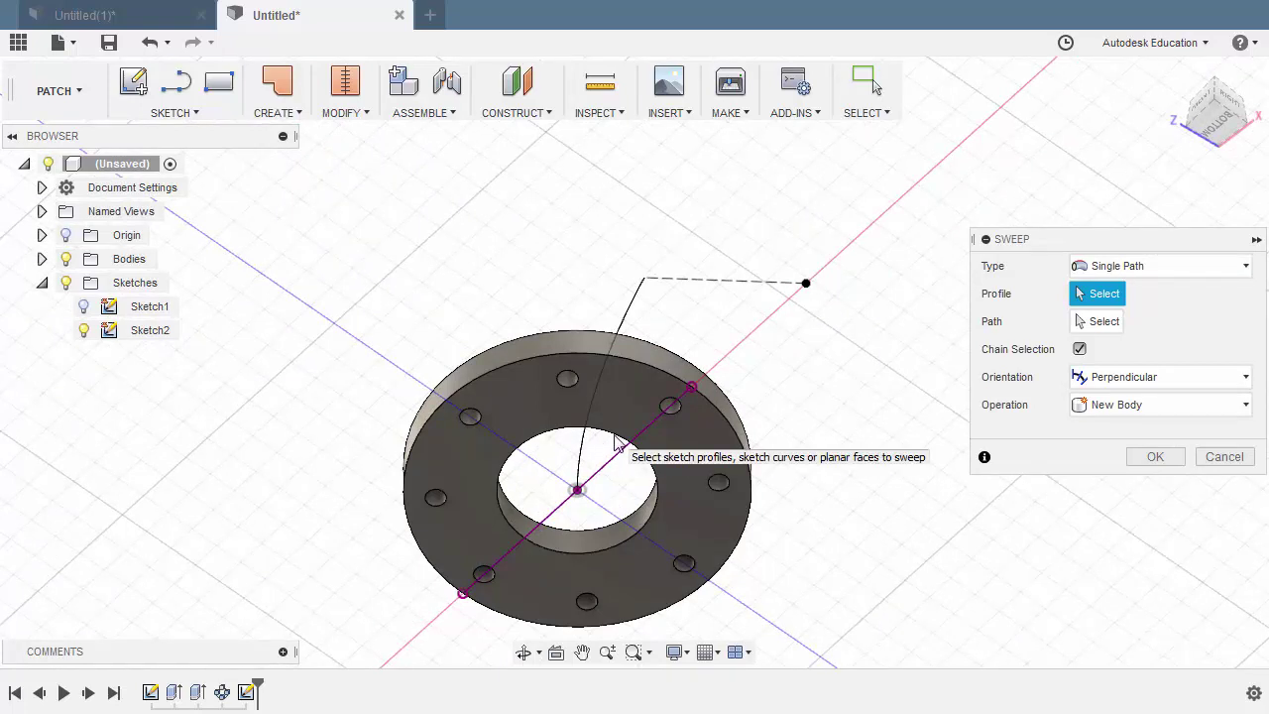
{"action": "left_click", "coordinate": [84, 307]}
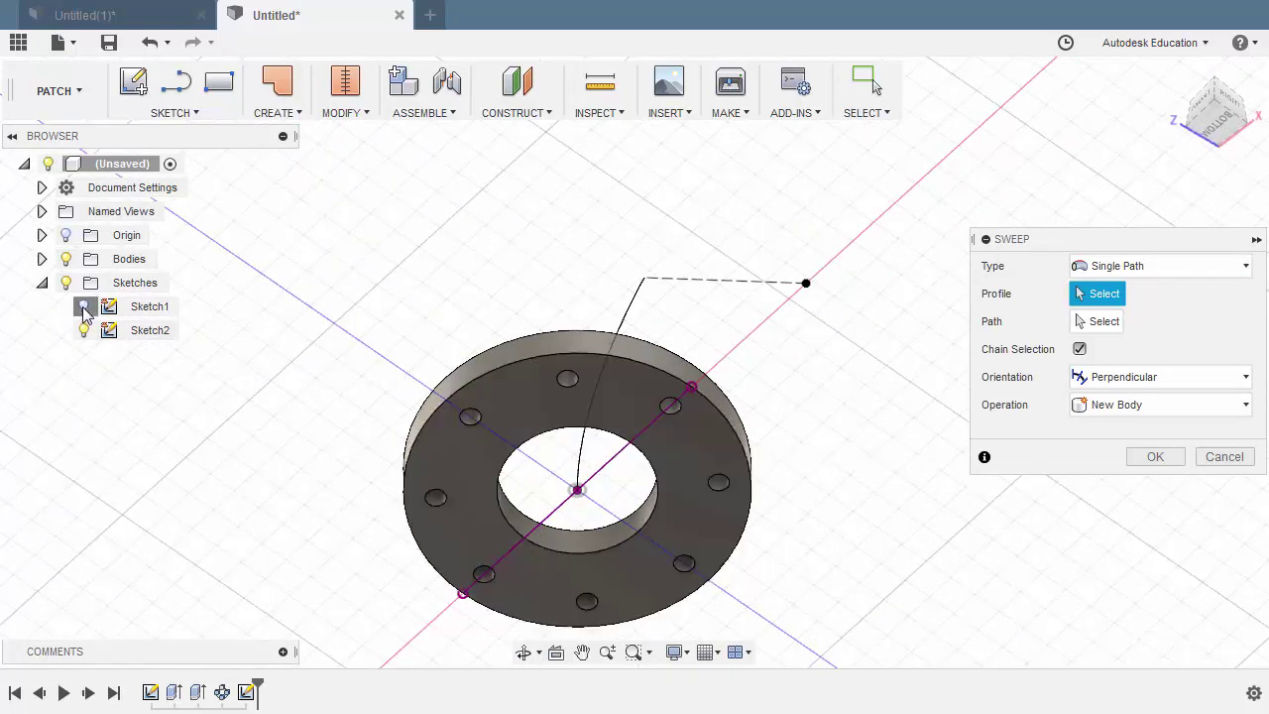
{"action": "left_click", "coordinate": [524, 453]}
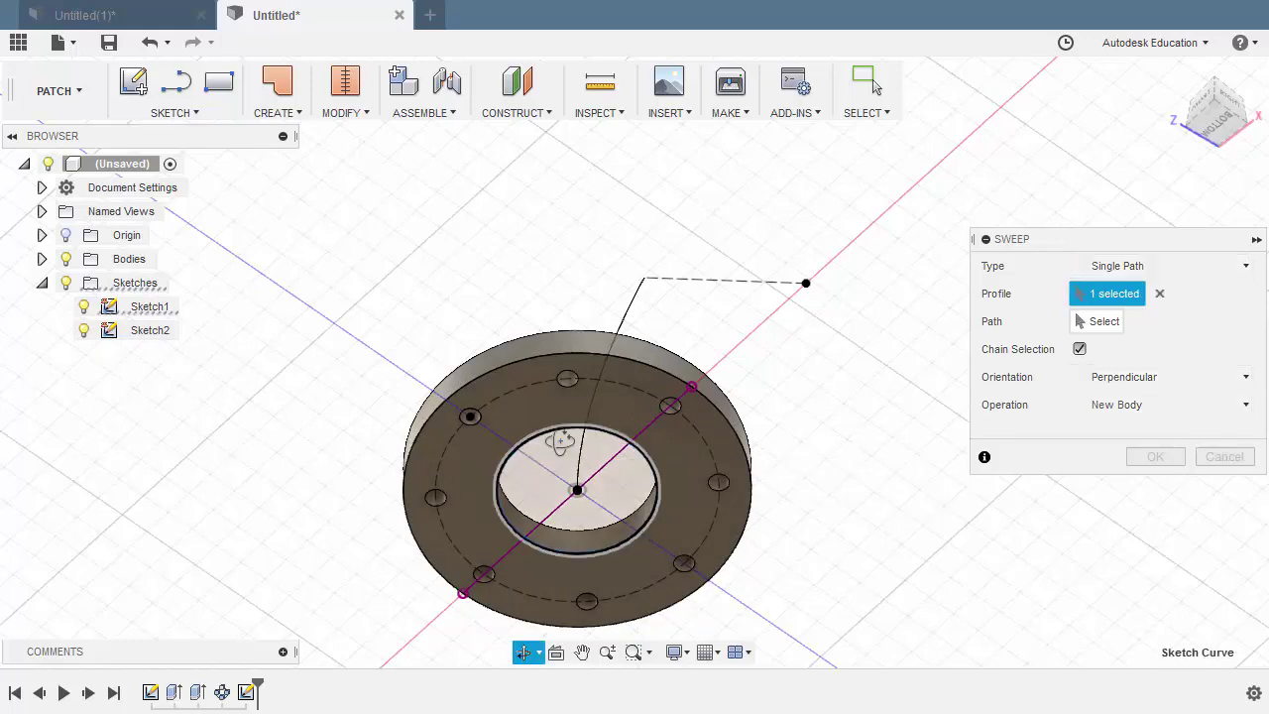
{"action": "middle_click_drag", "start_coordinate": [535, 466], "coordinate": [594, 604], "text": "shift"}
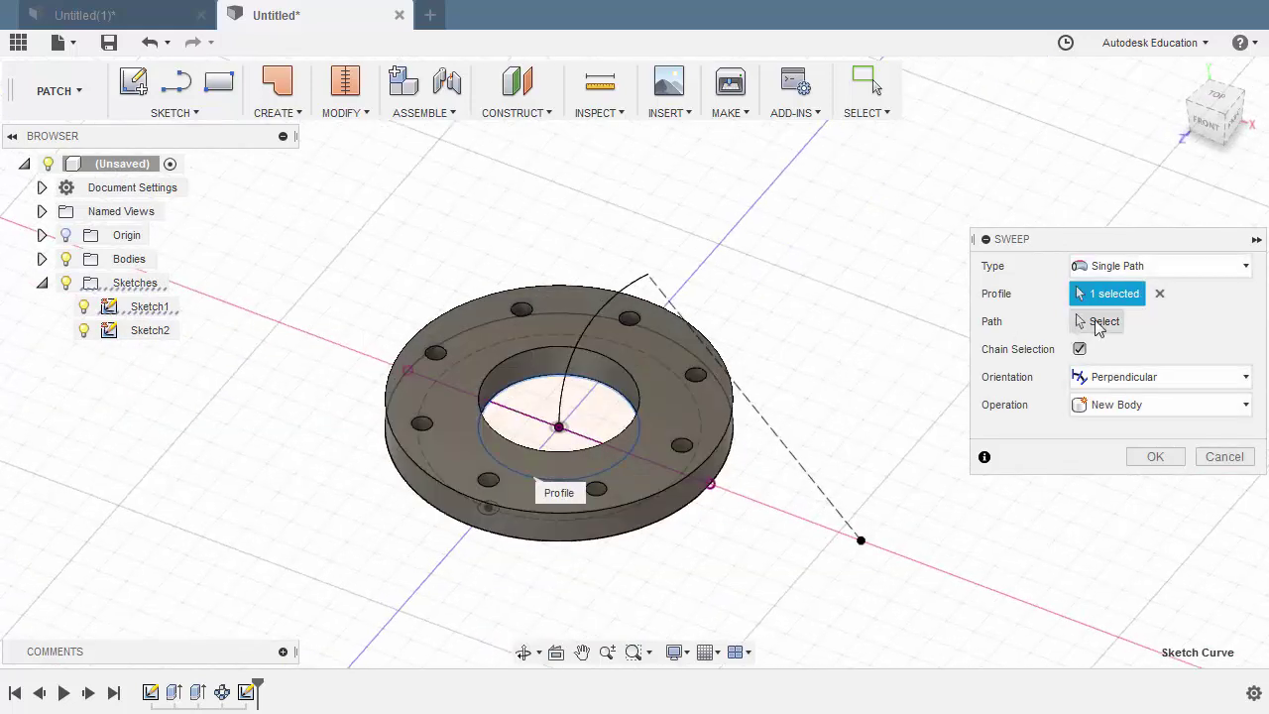
{"action": "left_click", "coordinate": [1098, 323]}
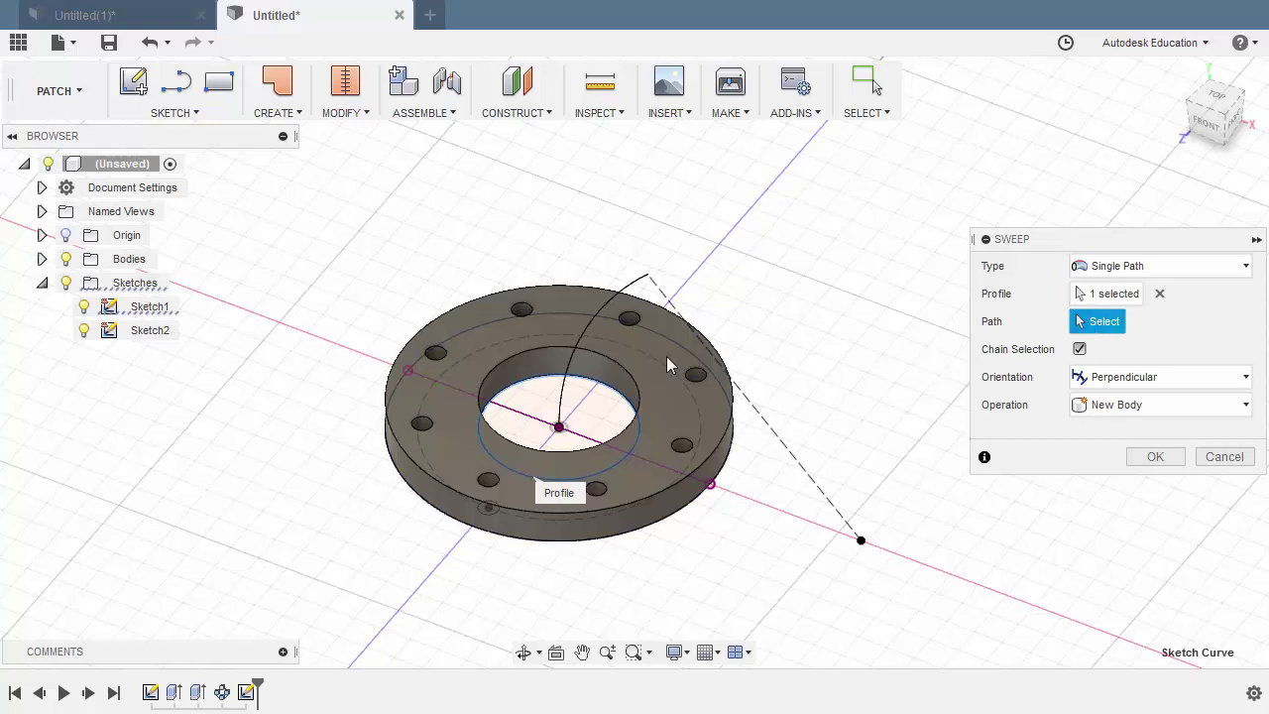
{"action": "left_click", "coordinate": [583, 334]}
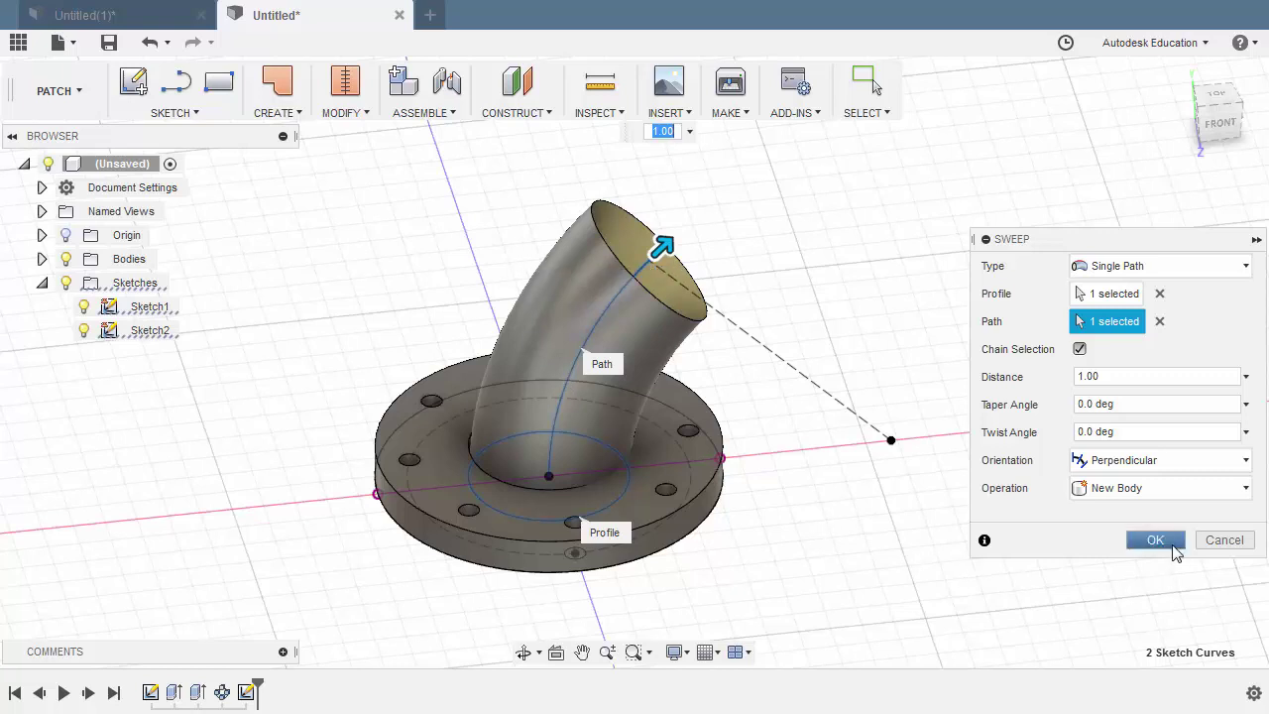
{"action": "left_click", "coordinate": [1165, 544]}
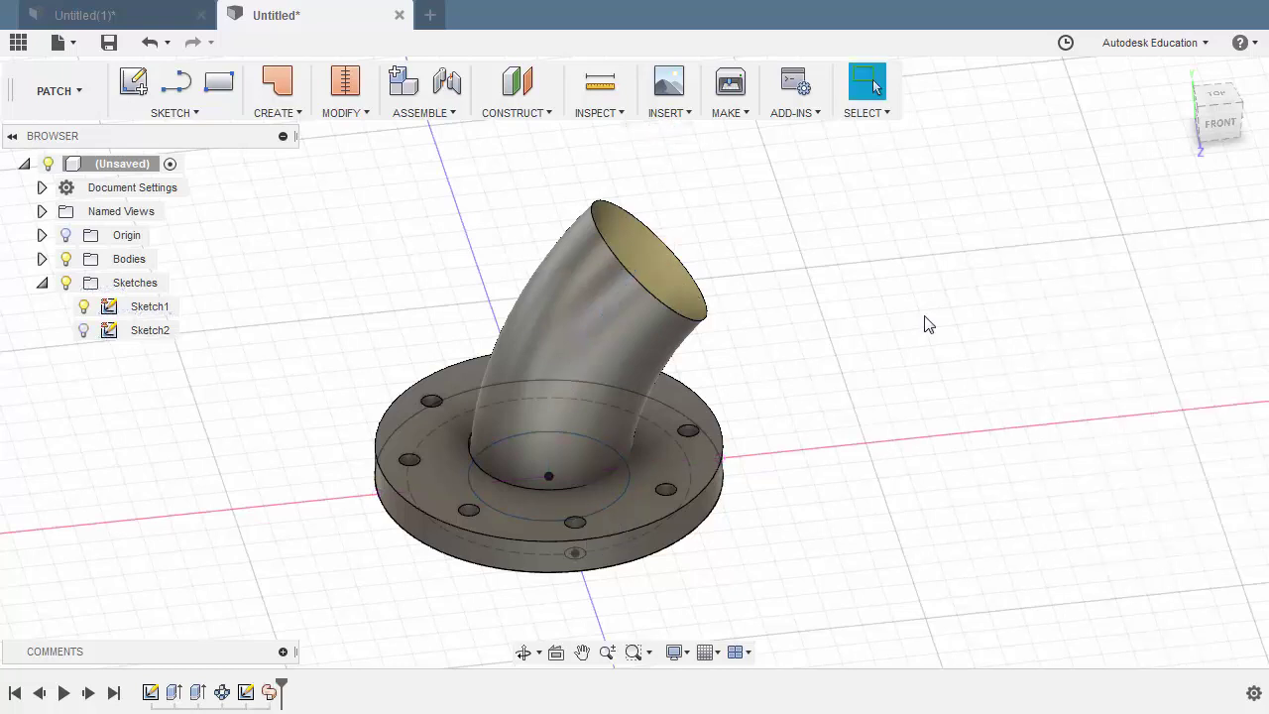
Hide Sketch1's curves so only the swept tube surface is visible.
{"action": "left_click", "coordinate": [41, 258]}
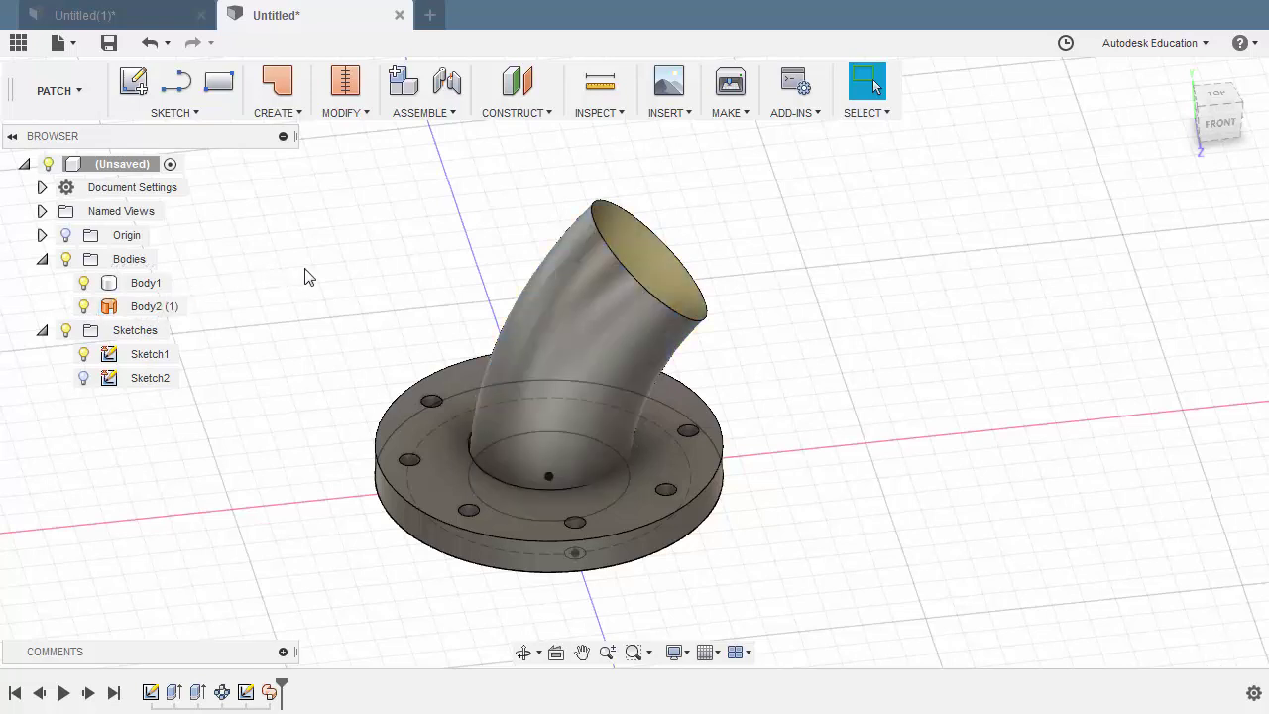
{"action": "left_click", "coordinate": [84, 354]}
{"action": "middle_click_drag", "start_coordinate": [807, 336], "coordinate": [848, 345], "text": "shift"}
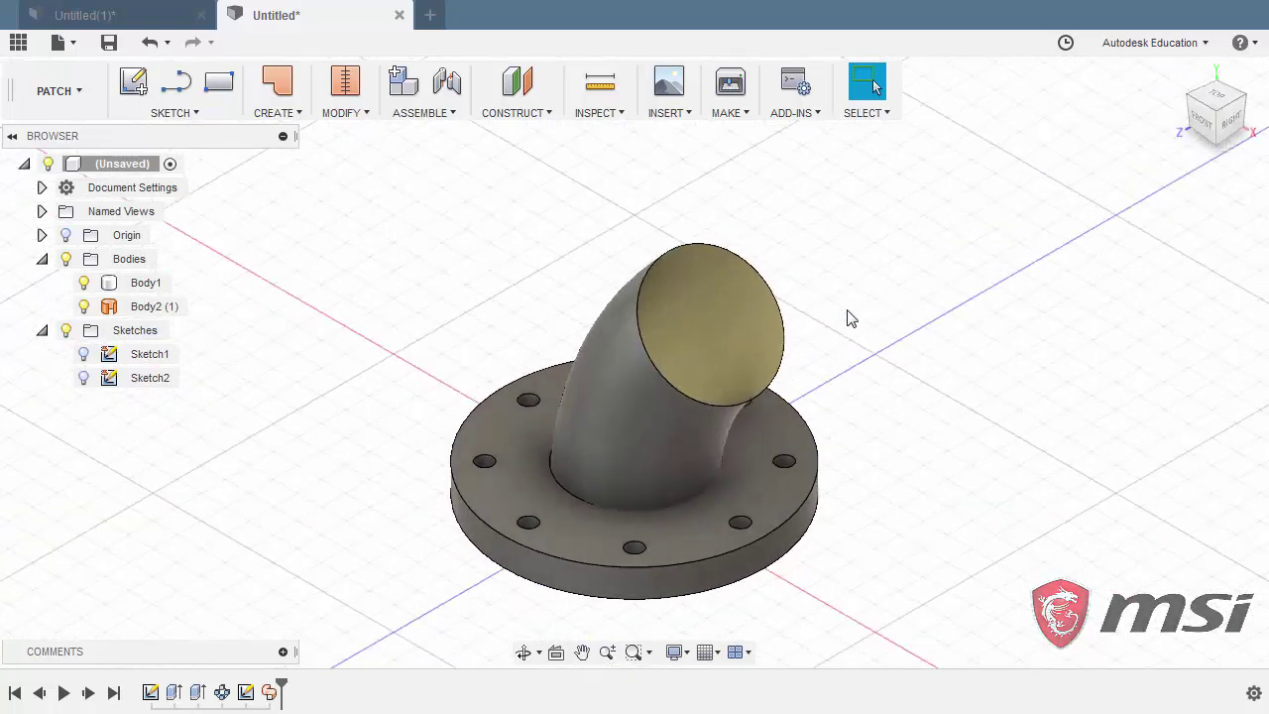
Thicken the swept tube surface by 11.5 mm into solid pipe Body3.
{"action": "key", "text": "s"}
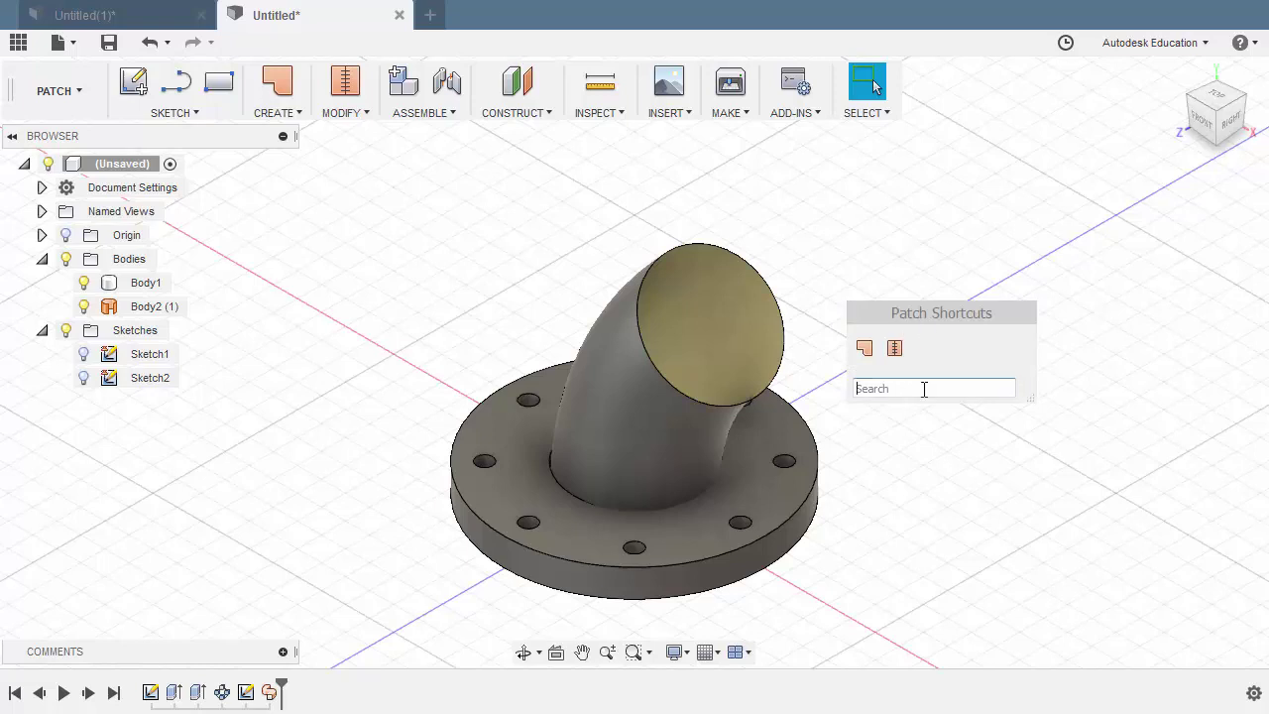
{"action": "type", "text": "th"}
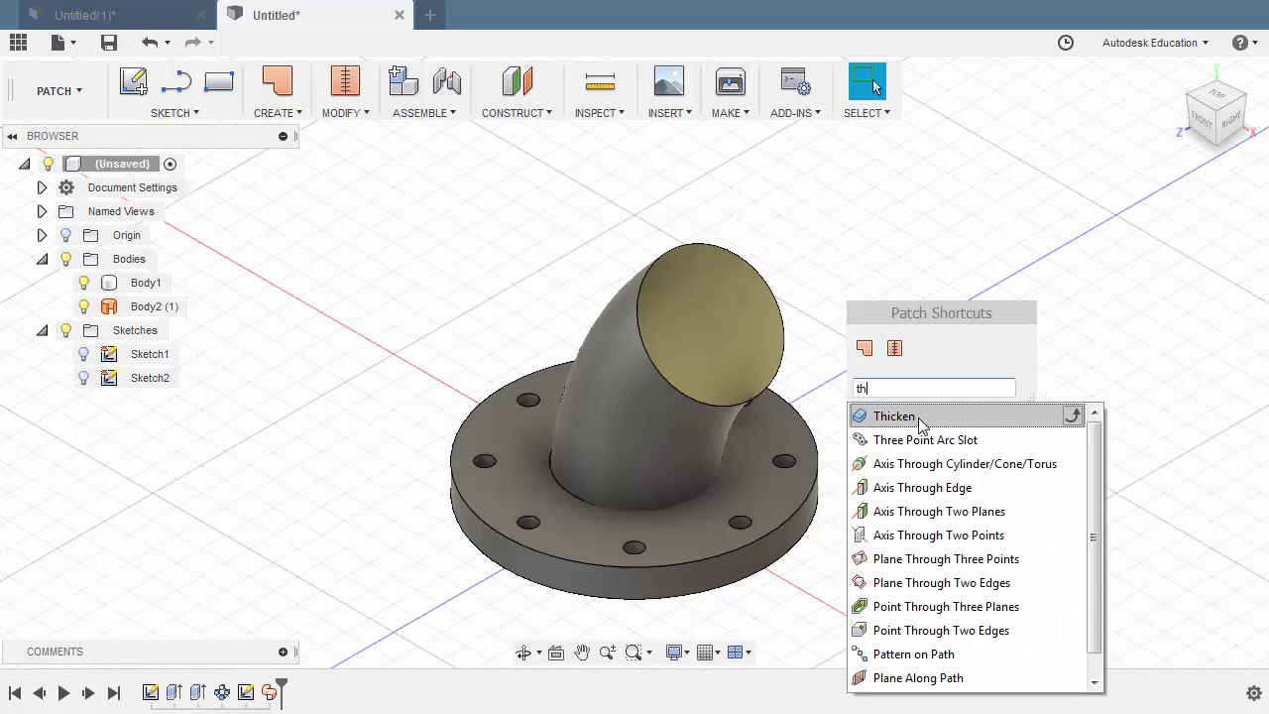
{"action": "left_click", "coordinate": [921, 417]}
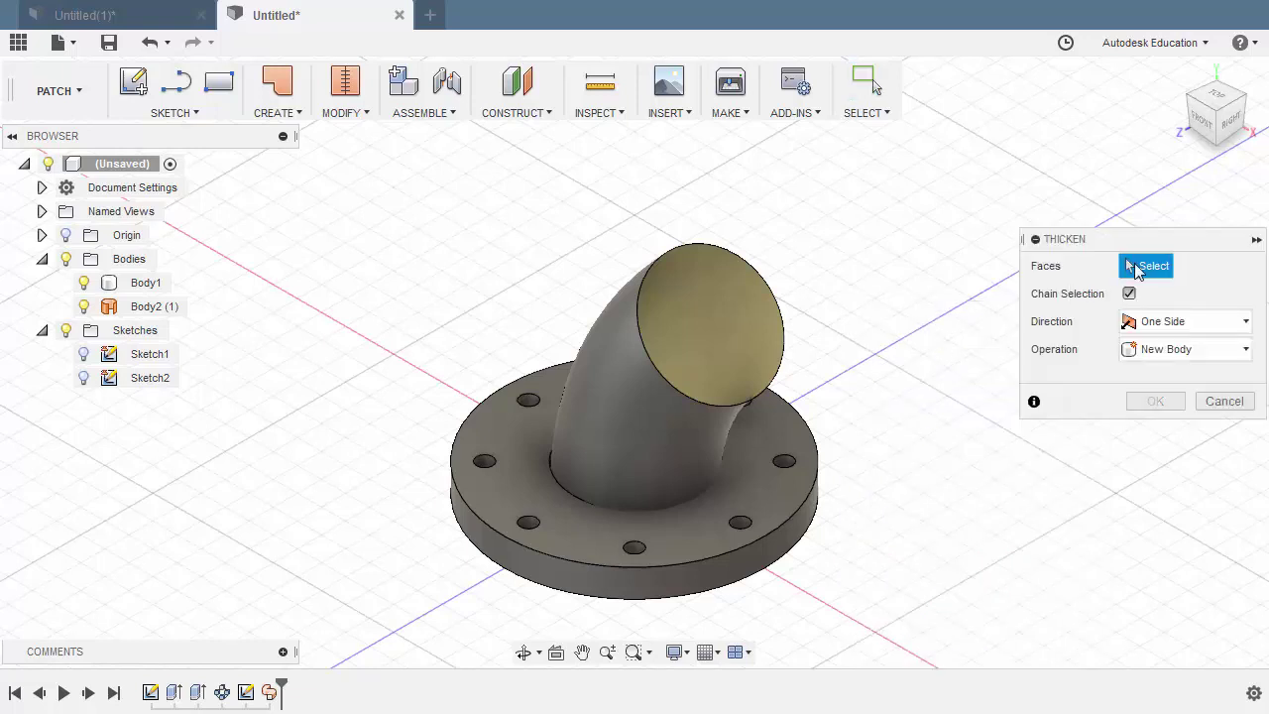
{"action": "left_click", "coordinate": [650, 415]}
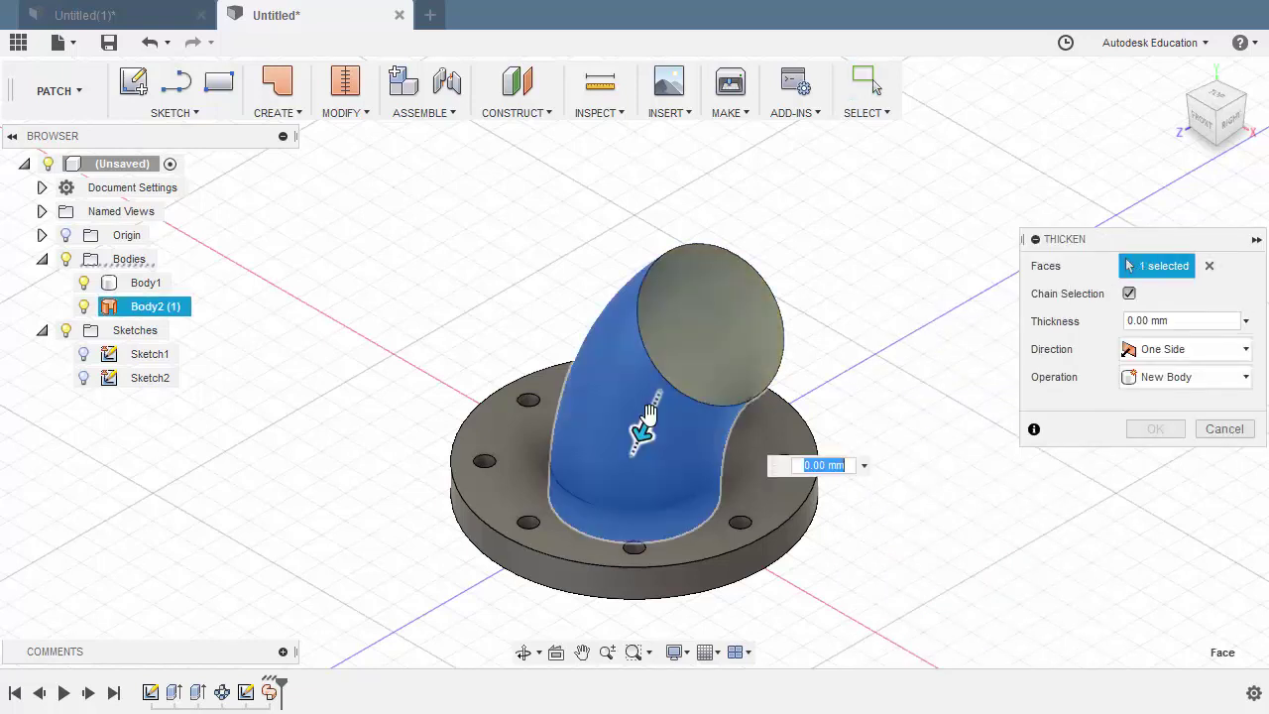
{"action": "left_click", "coordinate": [1203, 322]}
{"action": "type", "text": "11.5"}
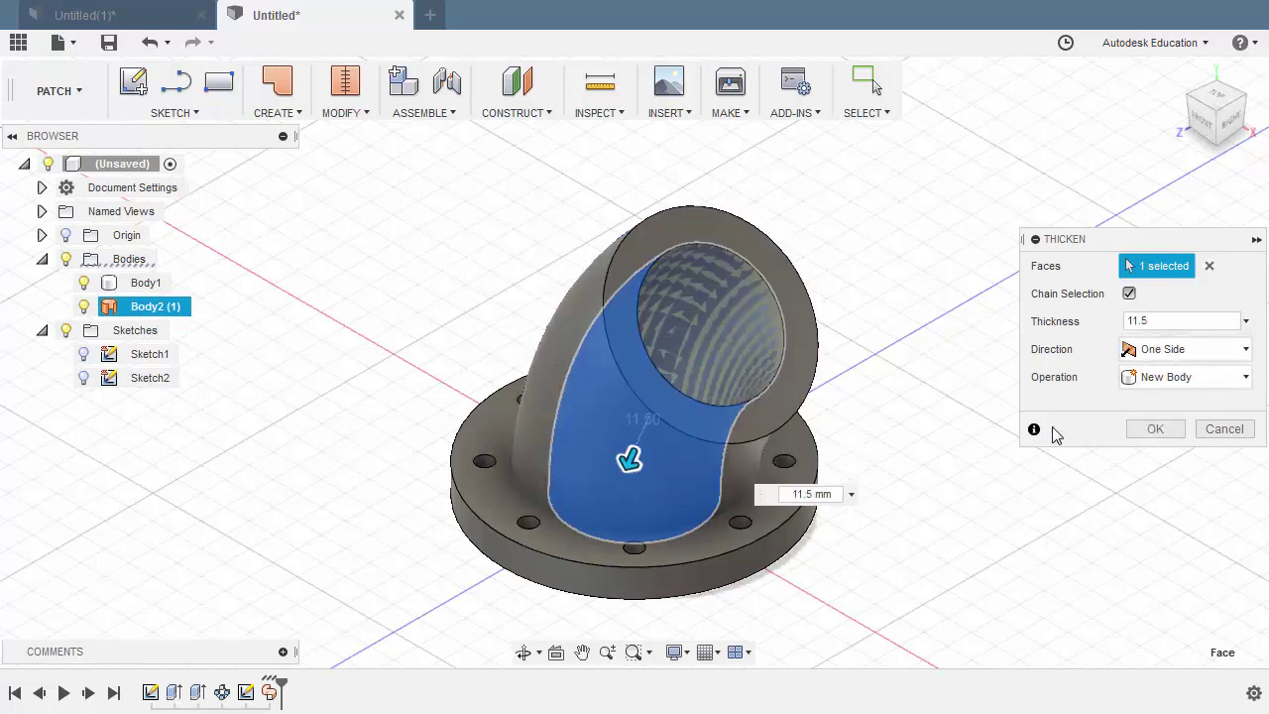
{"action": "left_click", "coordinate": [1157, 428]}
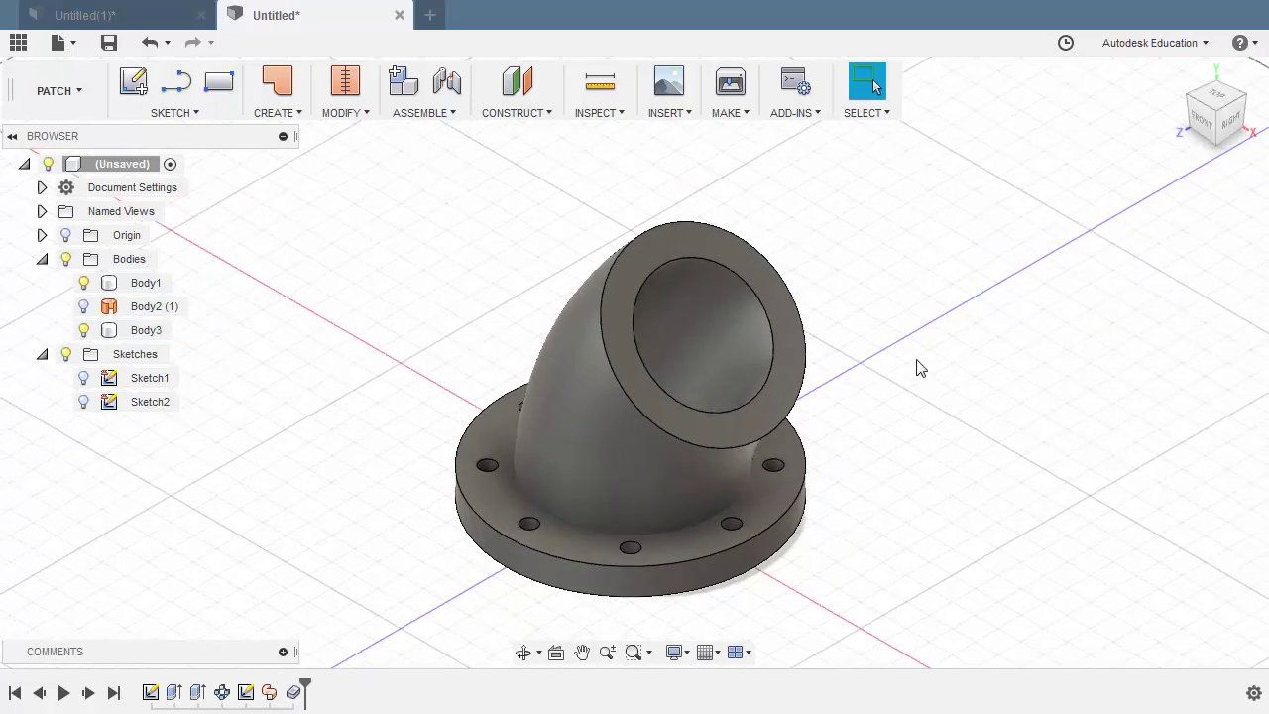
Paste a copy of flange Body1 as Body4 and move it about 103 mm beside the elbow.
{"action": "left_click", "coordinate": [509, 533]}
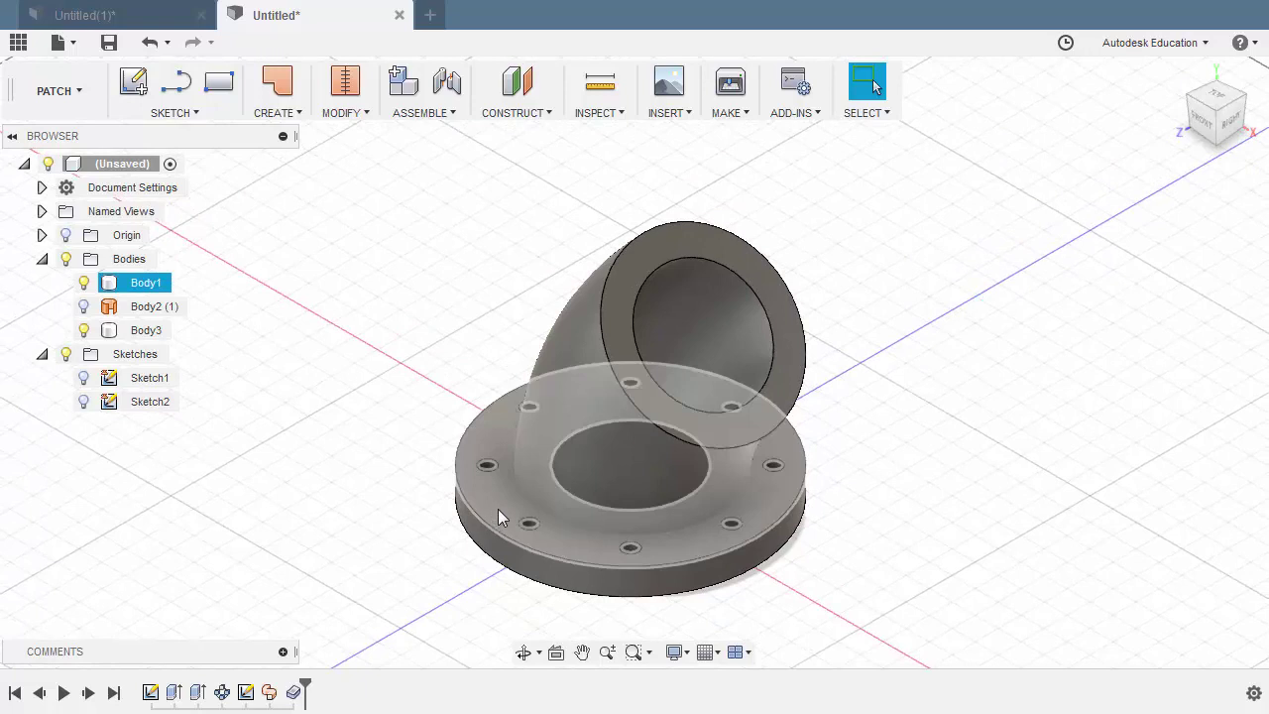
{"action": "left_click", "coordinate": [436, 402]}
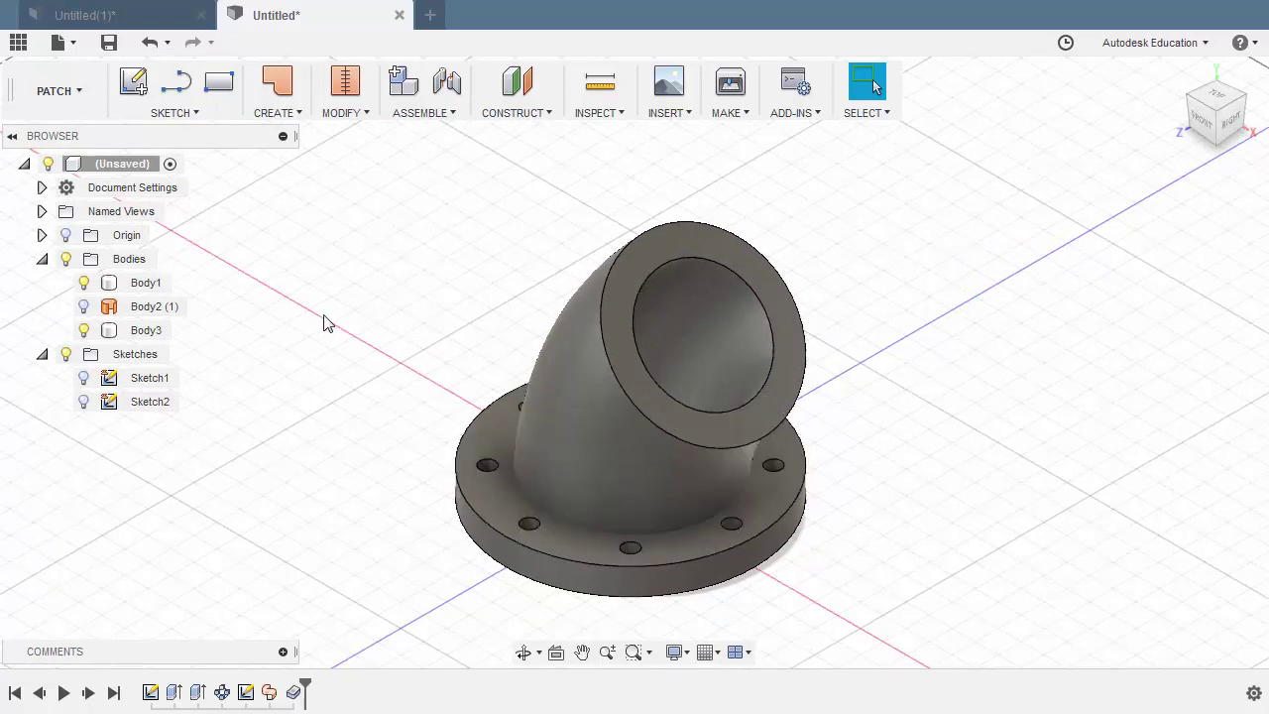
{"action": "left_click", "coordinate": [112, 286]}
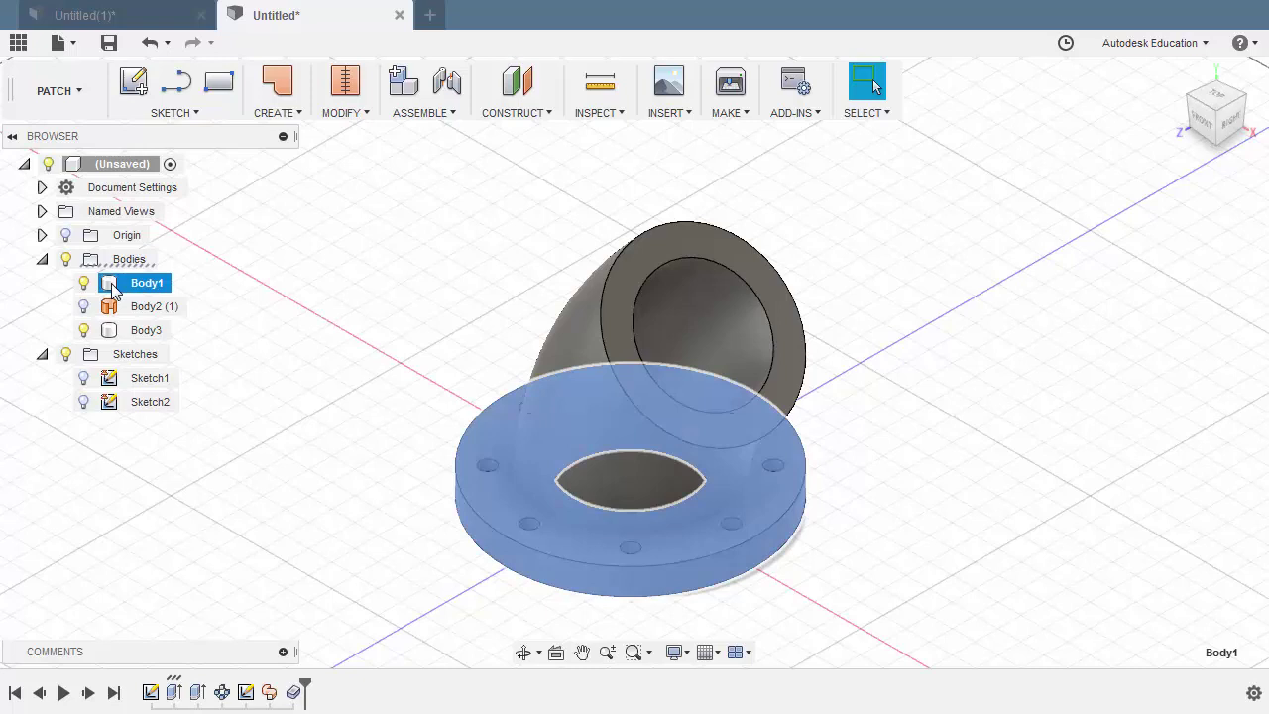
{"action": "left_click", "coordinate": [117, 264]}
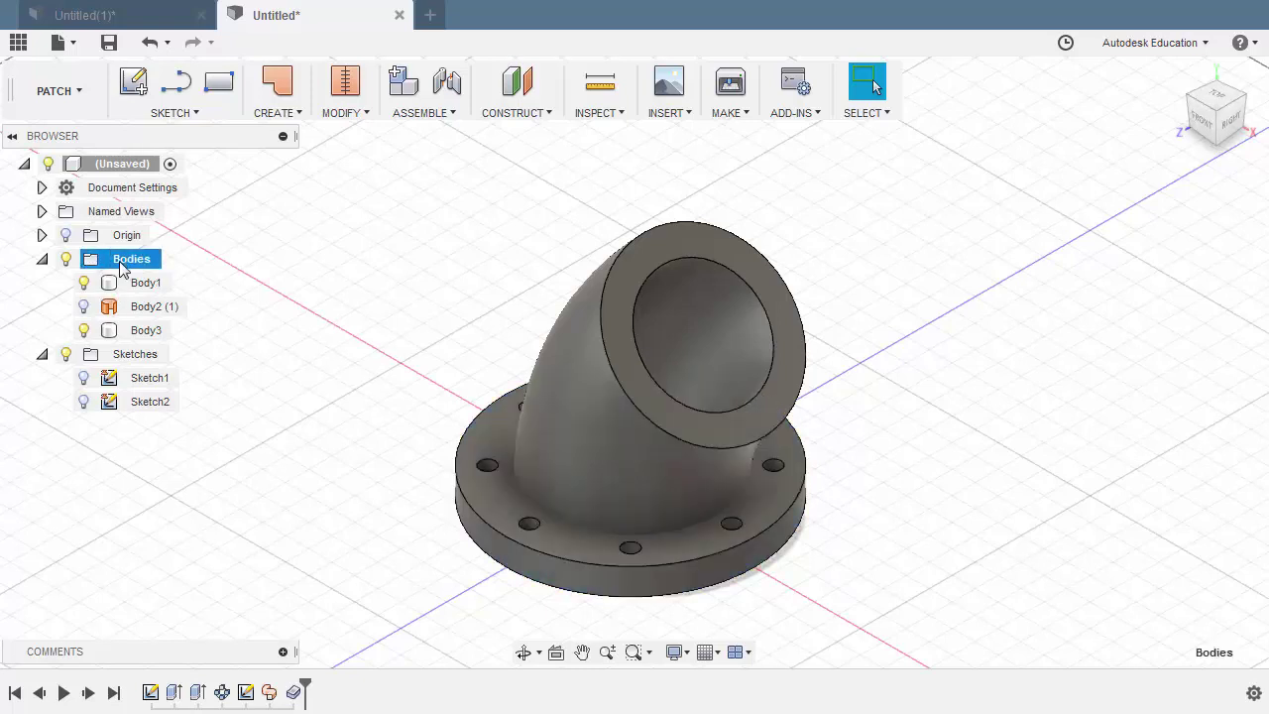
{"action": "key", "text": "ctrl+v"}
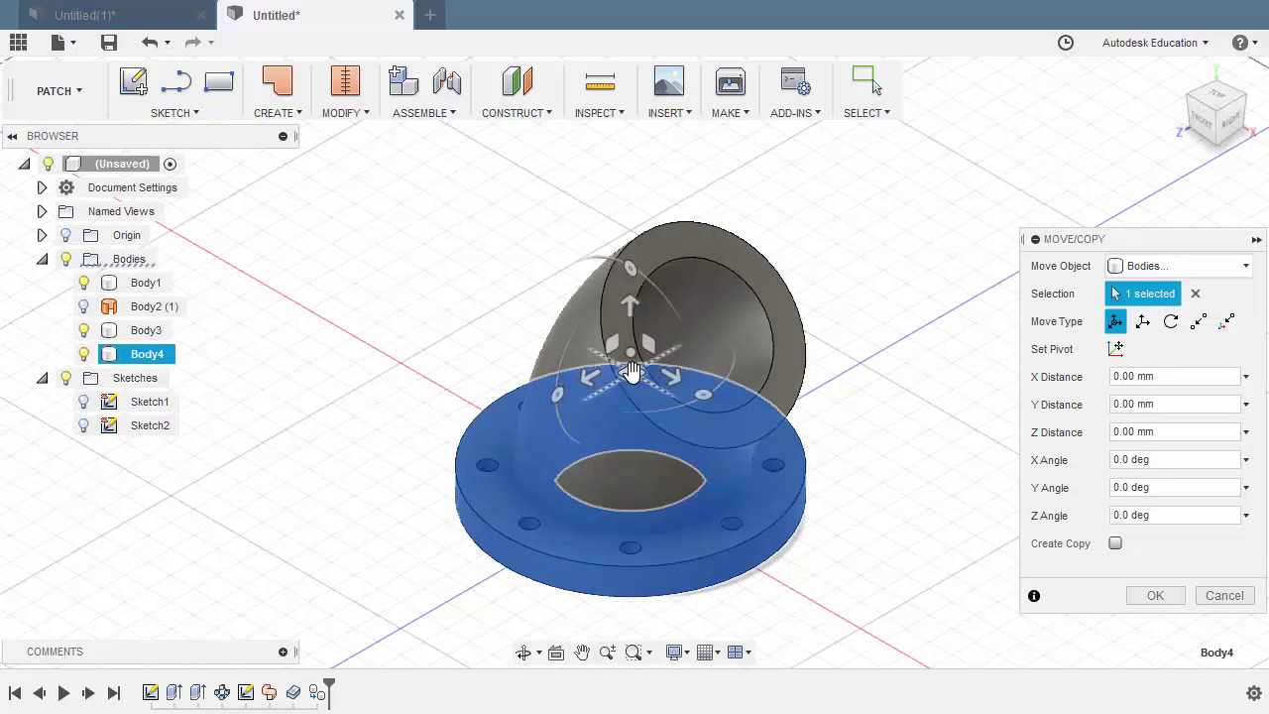
{"action": "left_click_drag", "start_coordinate": [632, 375], "coordinate": [966, 469]}
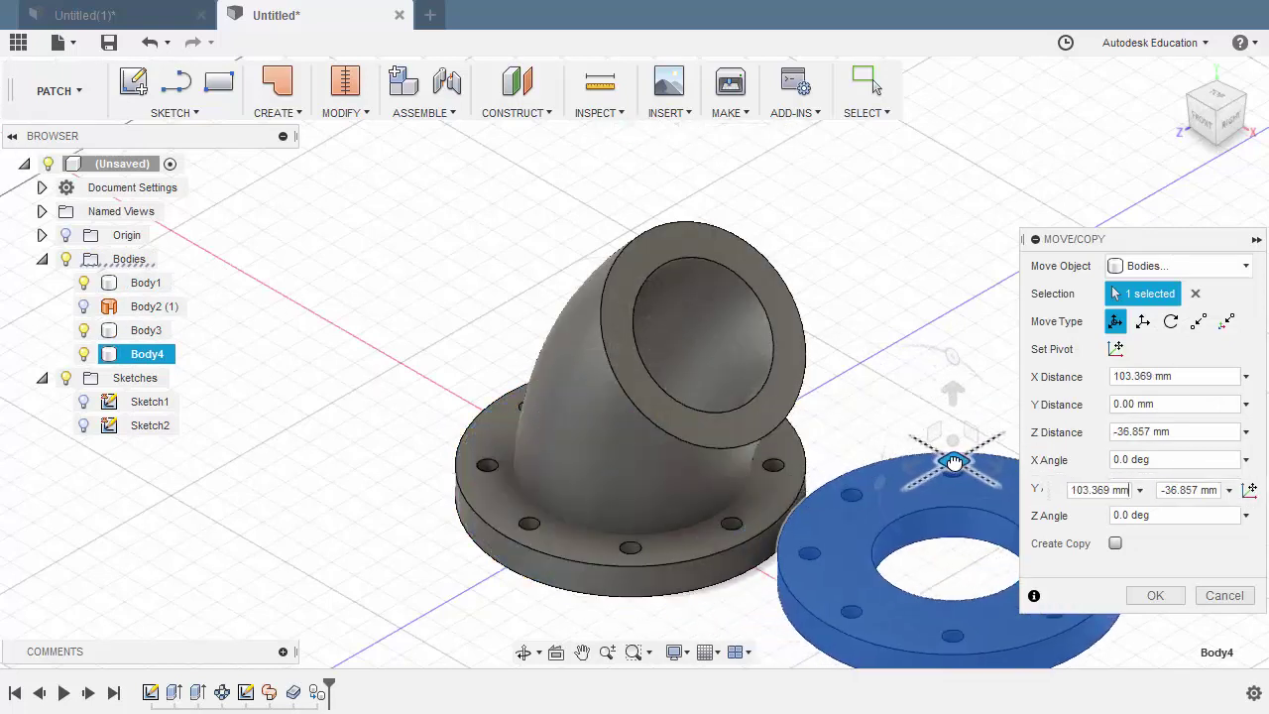
{"action": "left_click", "coordinate": [1154, 595]}
{"action": "scroll", "coordinate": [829, 387], "scroll_direction": "up", "scroll_amount": 2}
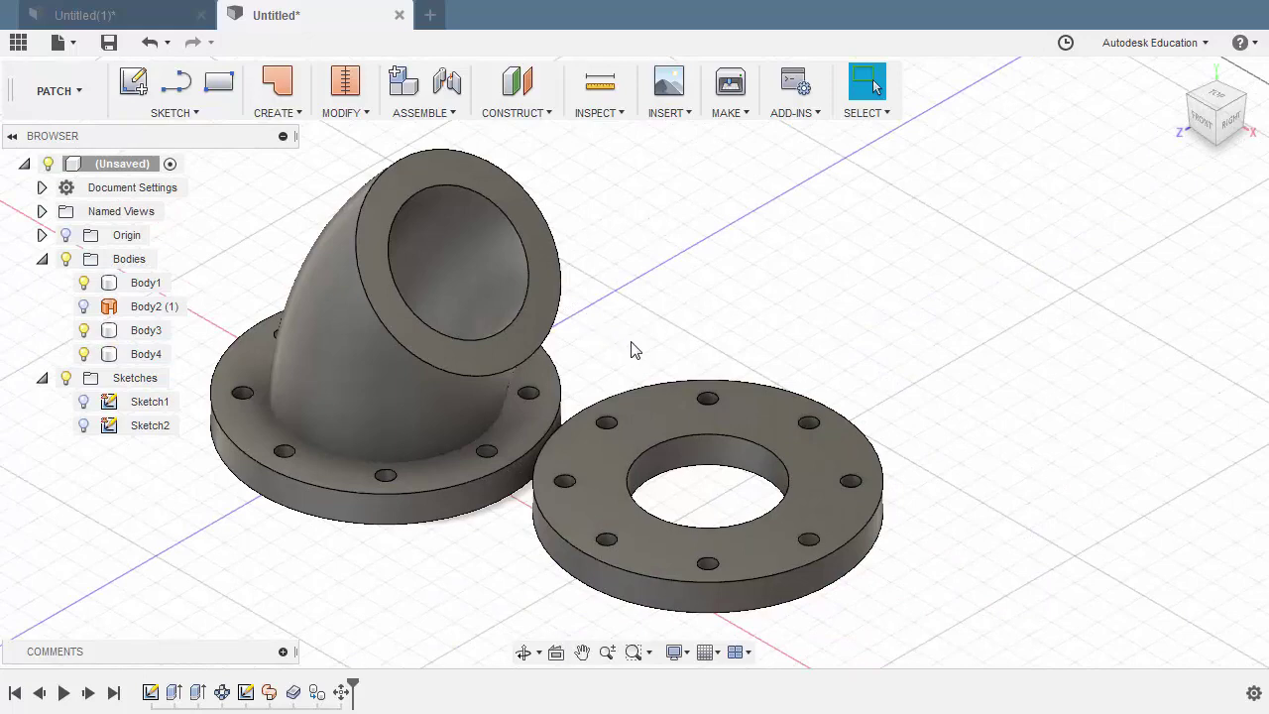
{"action": "middle_click_drag", "start_coordinate": [631, 351], "coordinate": [750, 357]}
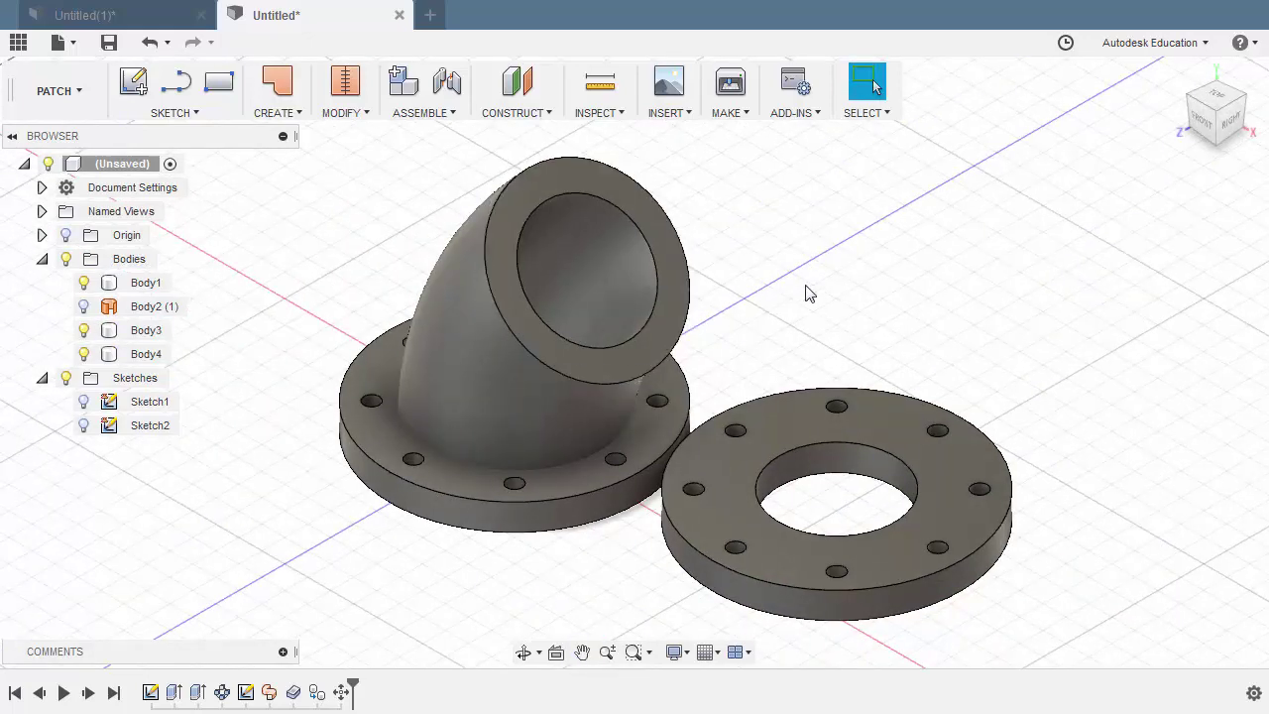
Align the copied flange's face onto the centre of the elbow's upper opening.
{"action": "key", "text": "s"}
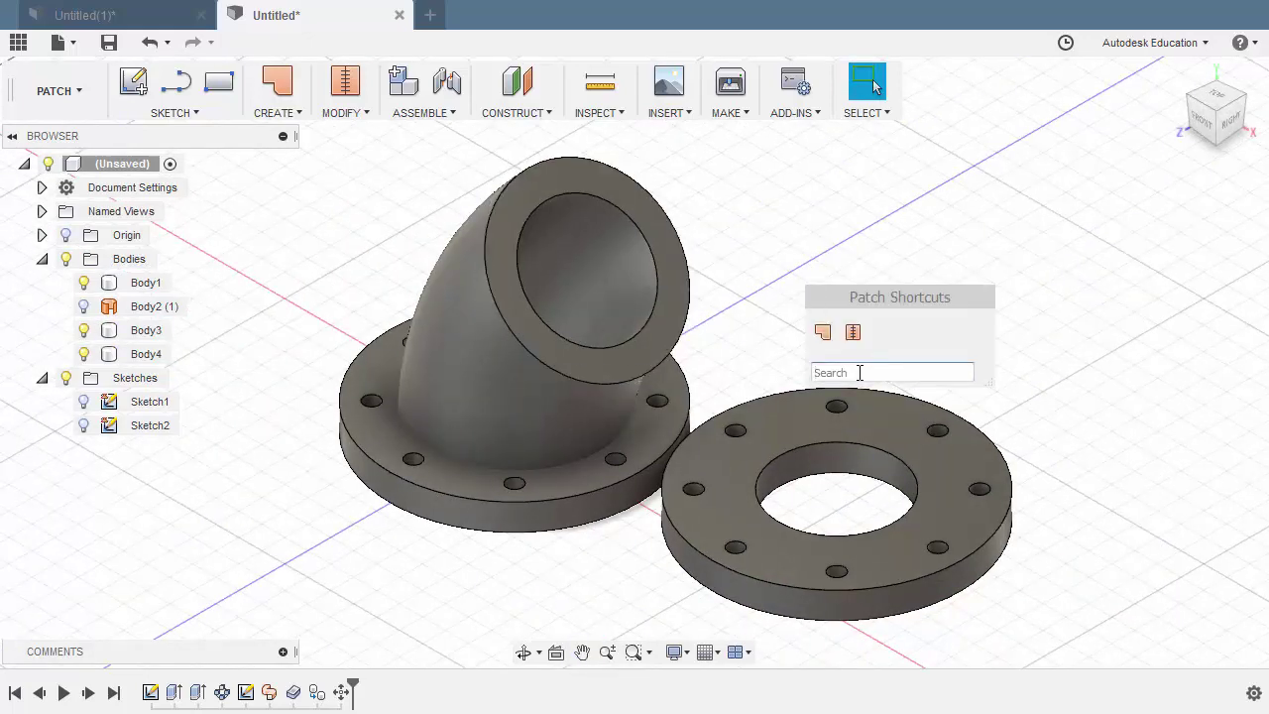
{"action": "type", "text": "al"}
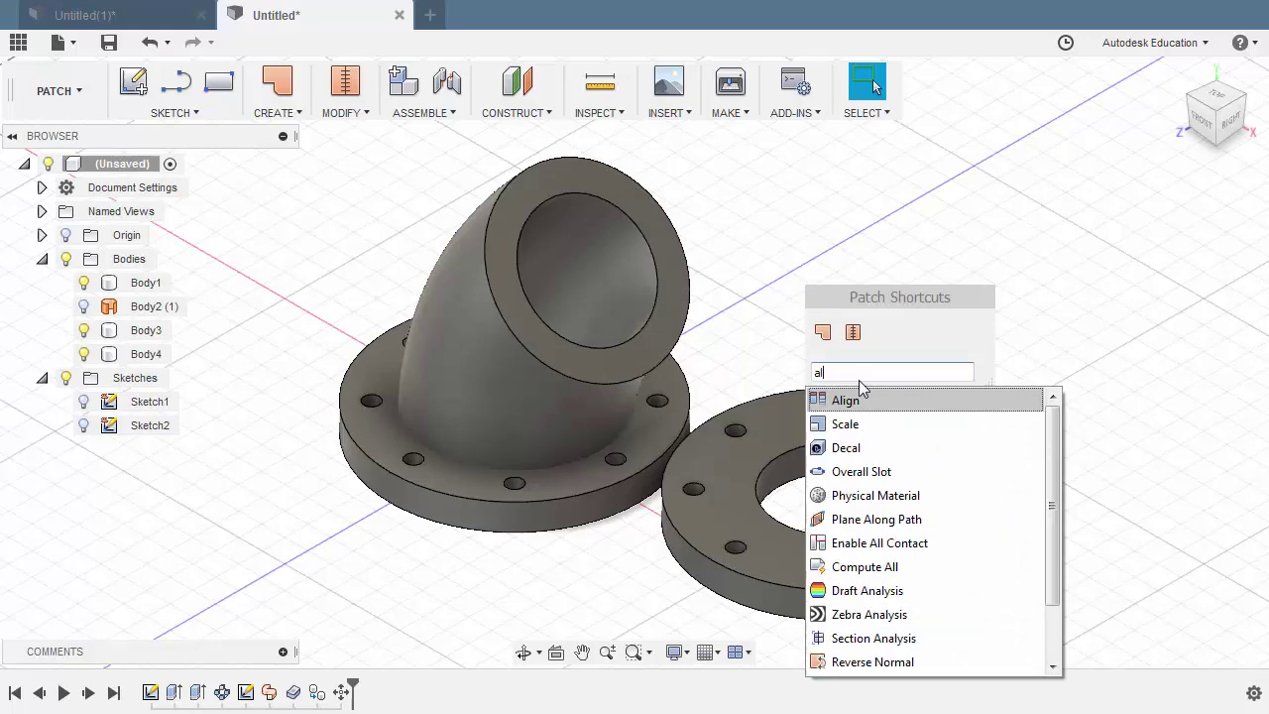
{"action": "left_click", "coordinate": [861, 402]}
{"action": "middle_click_drag", "start_coordinate": [801, 396], "coordinate": [906, 312], "text": "shift"}
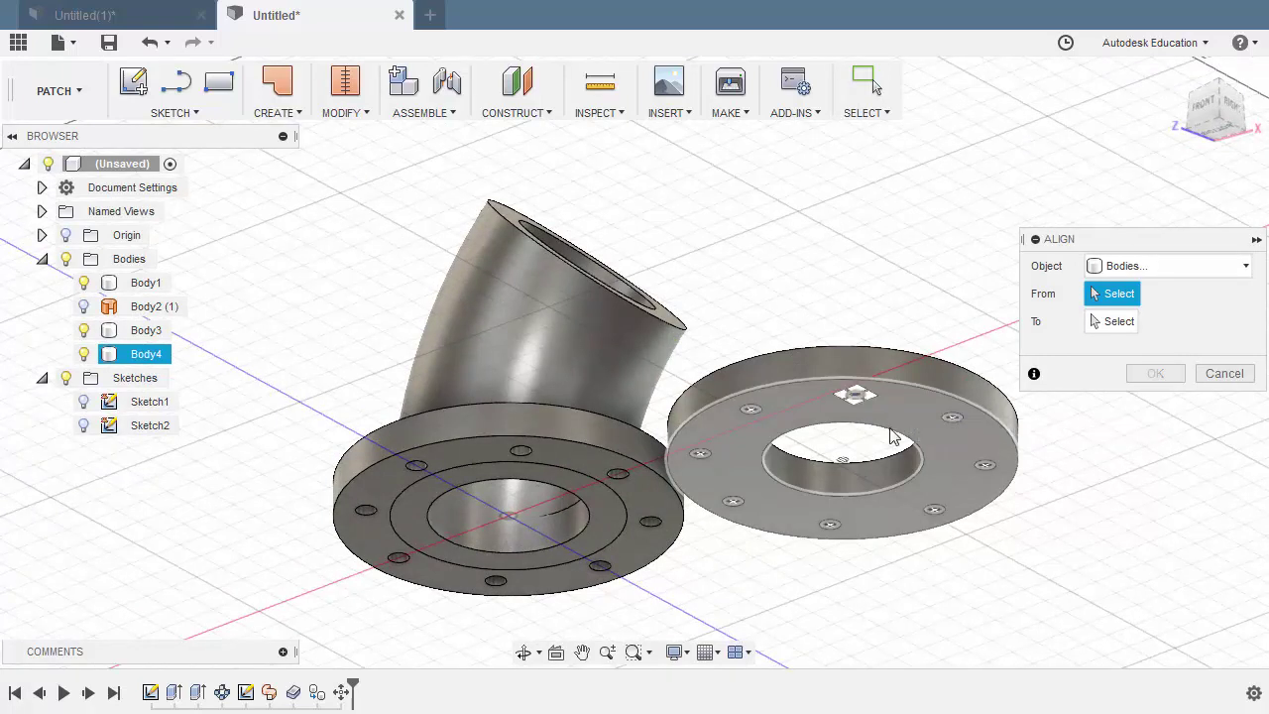
{"action": "left_click", "coordinate": [843, 463]}
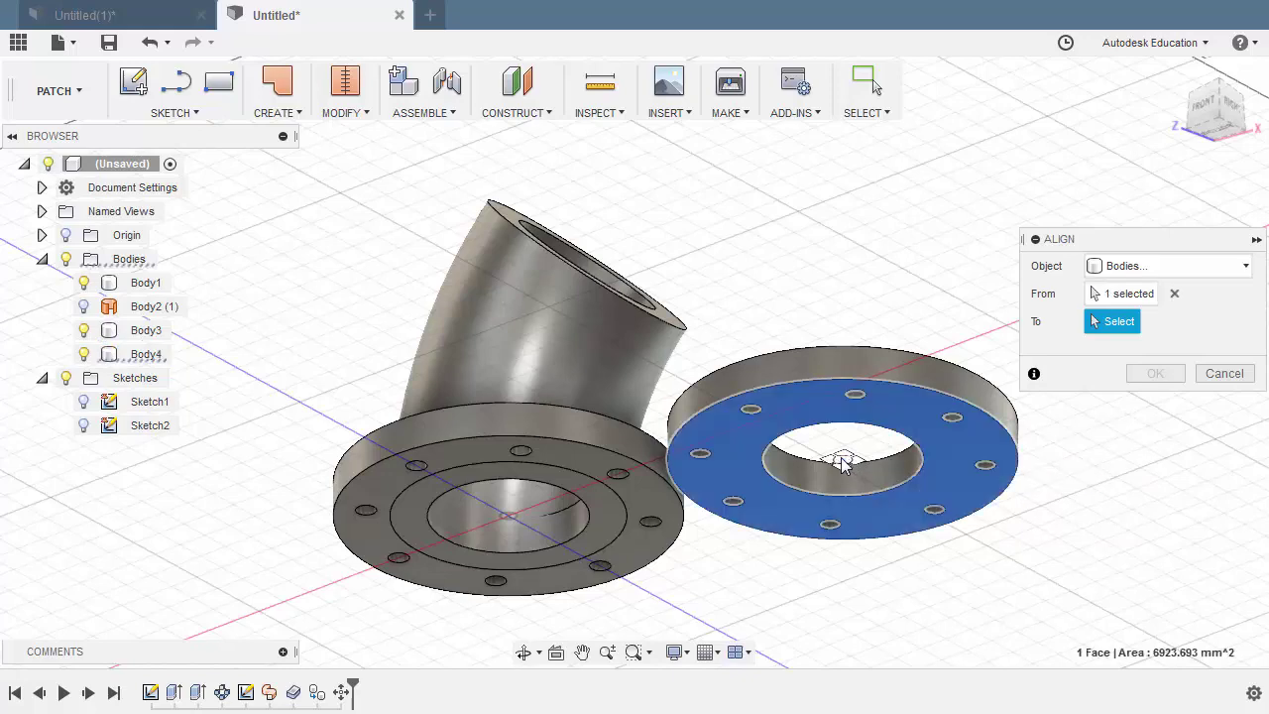
{"action": "middle_click_drag", "start_coordinate": [844, 459], "coordinate": [749, 240], "text": "shift"}
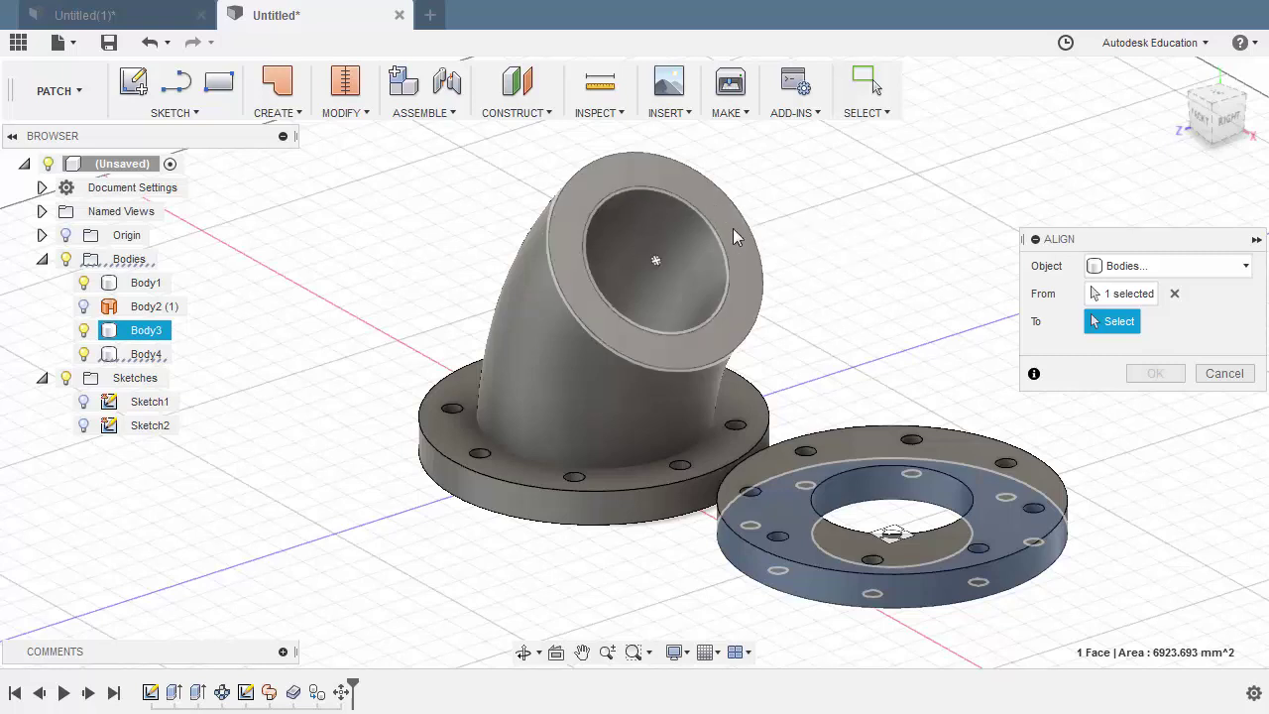
{"action": "left_click", "coordinate": [655, 263]}
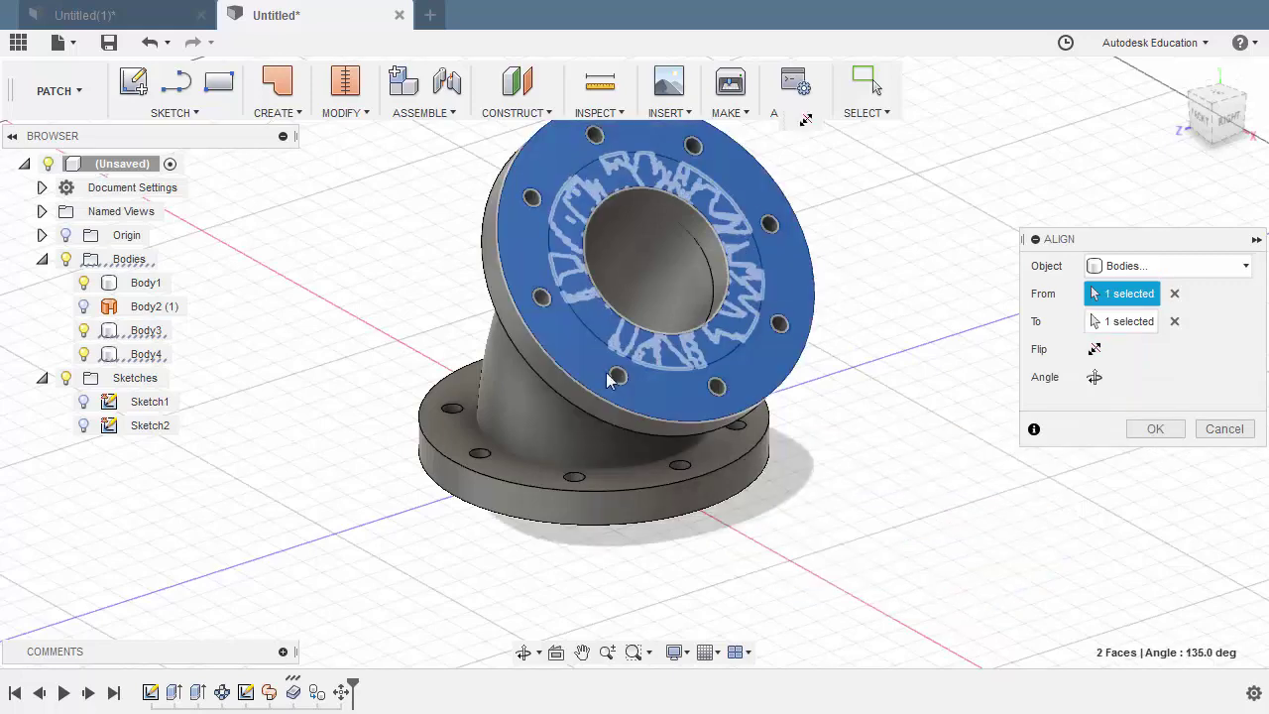
{"action": "middle_click_drag", "start_coordinate": [655, 263], "coordinate": [651, 390], "text": "shift"}
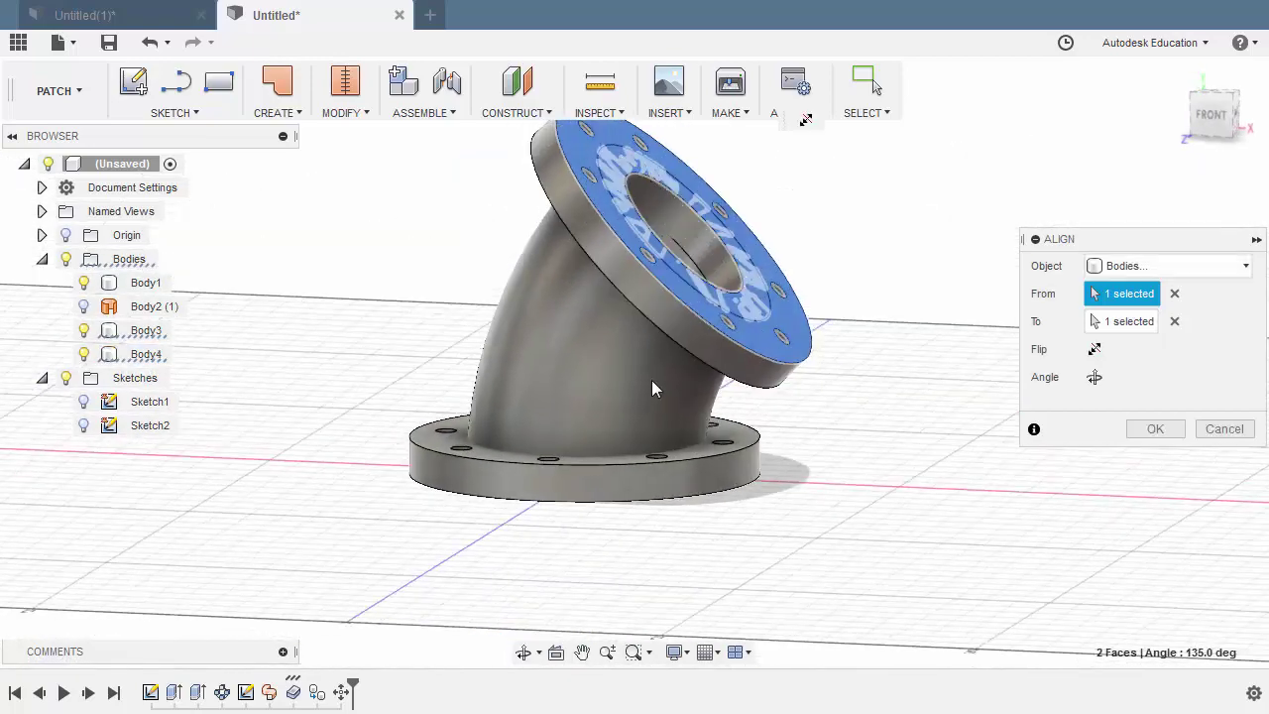
{"action": "left_click", "coordinate": [1155, 428]}
{"action": "middle_click_drag", "start_coordinate": [855, 363], "coordinate": [930, 436]}
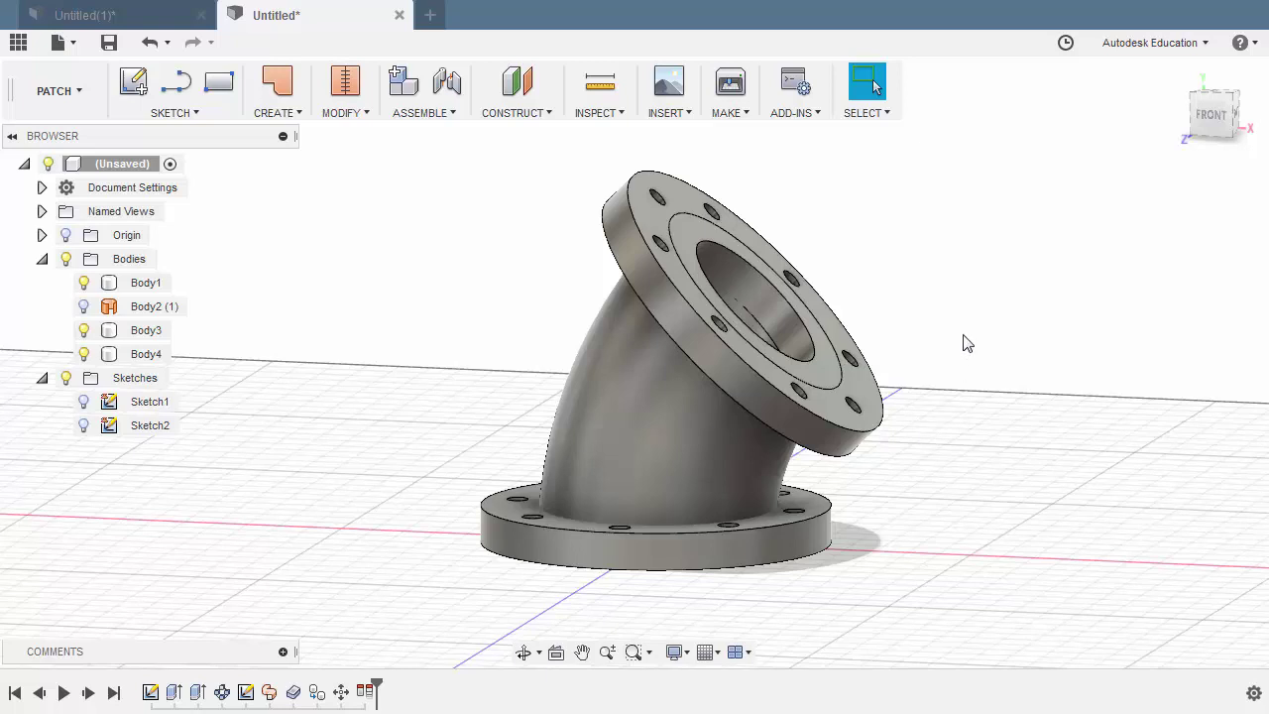
Switch from the PATCH to the MODEL workspace and start the Combine command.
{"action": "mouse_move", "coordinate": [886, 284]}
{"action": "middle_mouse_down", "text": "shift"}
{"action": "mouse_move", "coordinate": [872, 292]}
{"action": "mouse_move", "coordinate": [901, 280]}
{"action": "mouse_move", "coordinate": [904, 263]}
{"action": "mouse_move", "coordinate": [874, 266]}
{"action": "middle_mouse_up", "text": "shift"}
{"action": "key", "text": "s"}
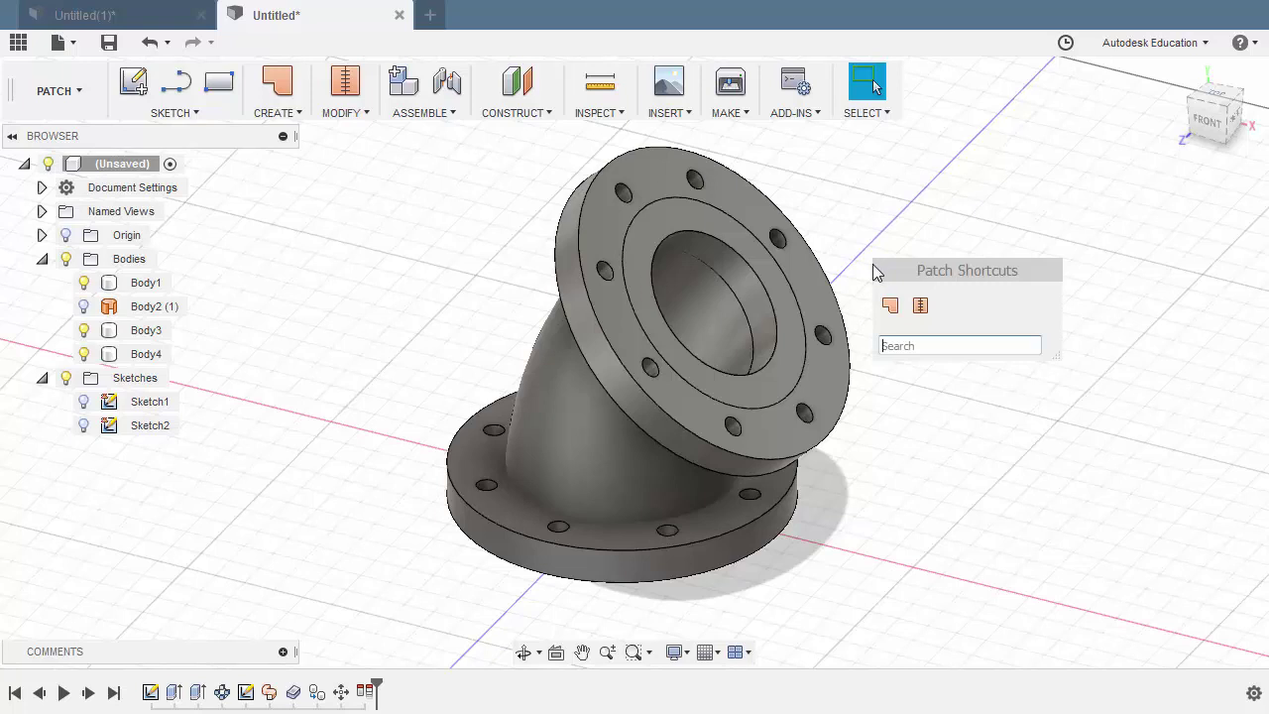
{"action": "type", "text": "co"}
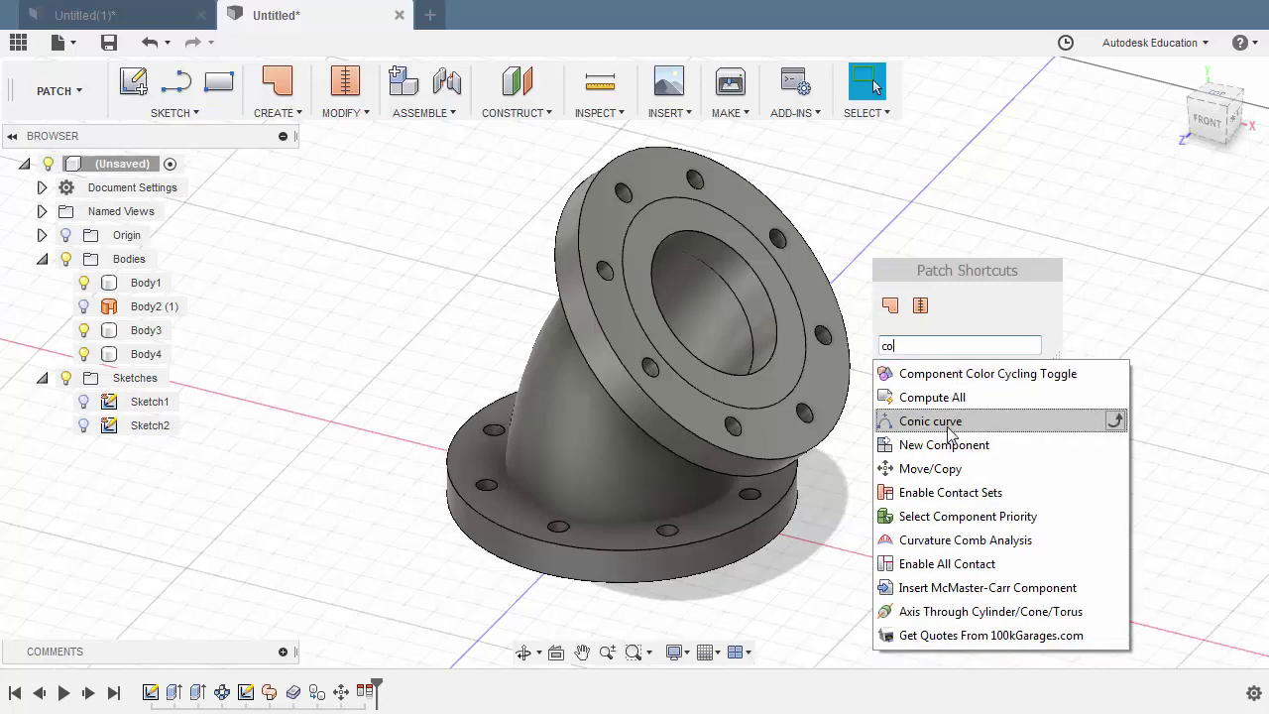
{"action": "type", "text": "m"}
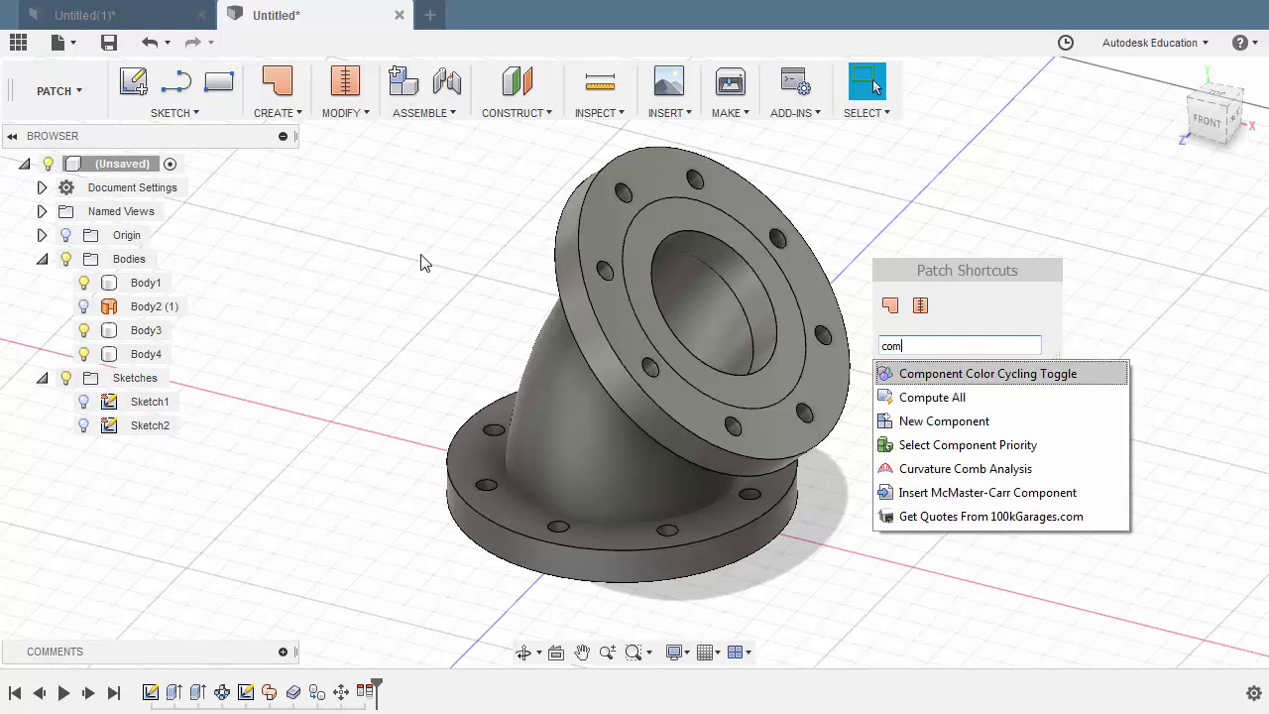
{"action": "key", "text": "Escape"}
{"action": "left_click", "coordinate": [59, 90]}
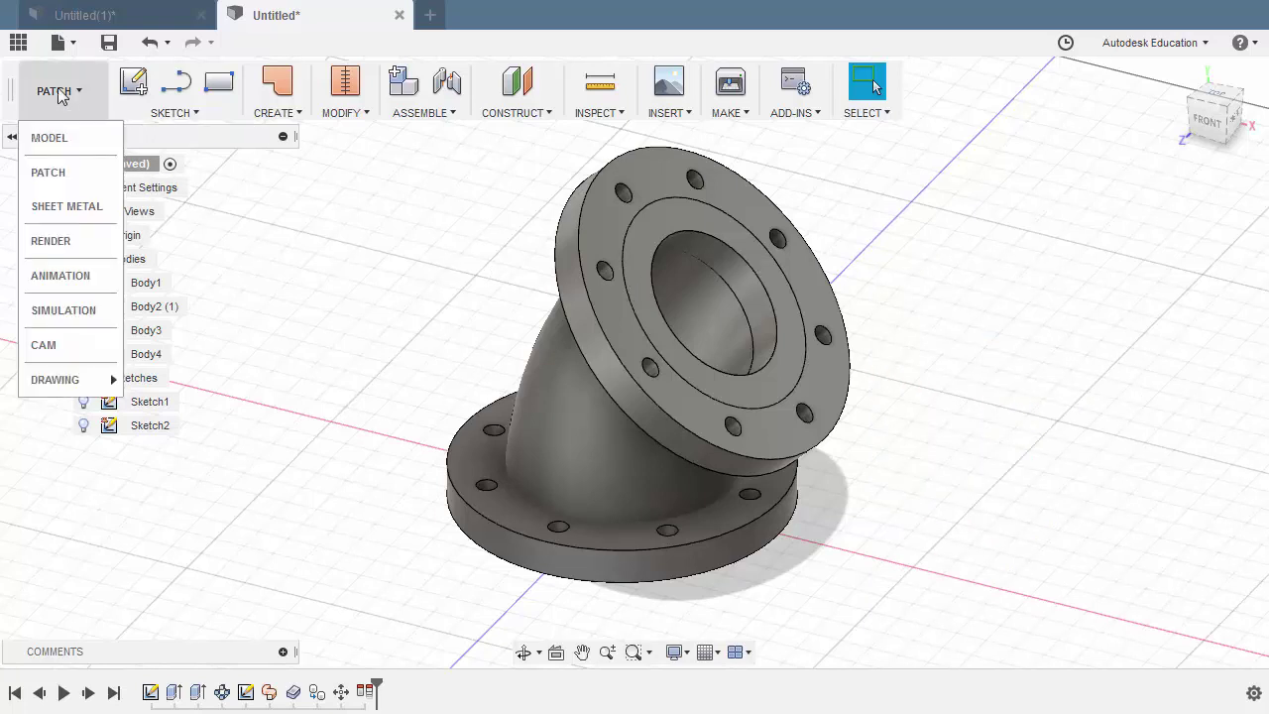
{"action": "left_click", "coordinate": [49, 136]}
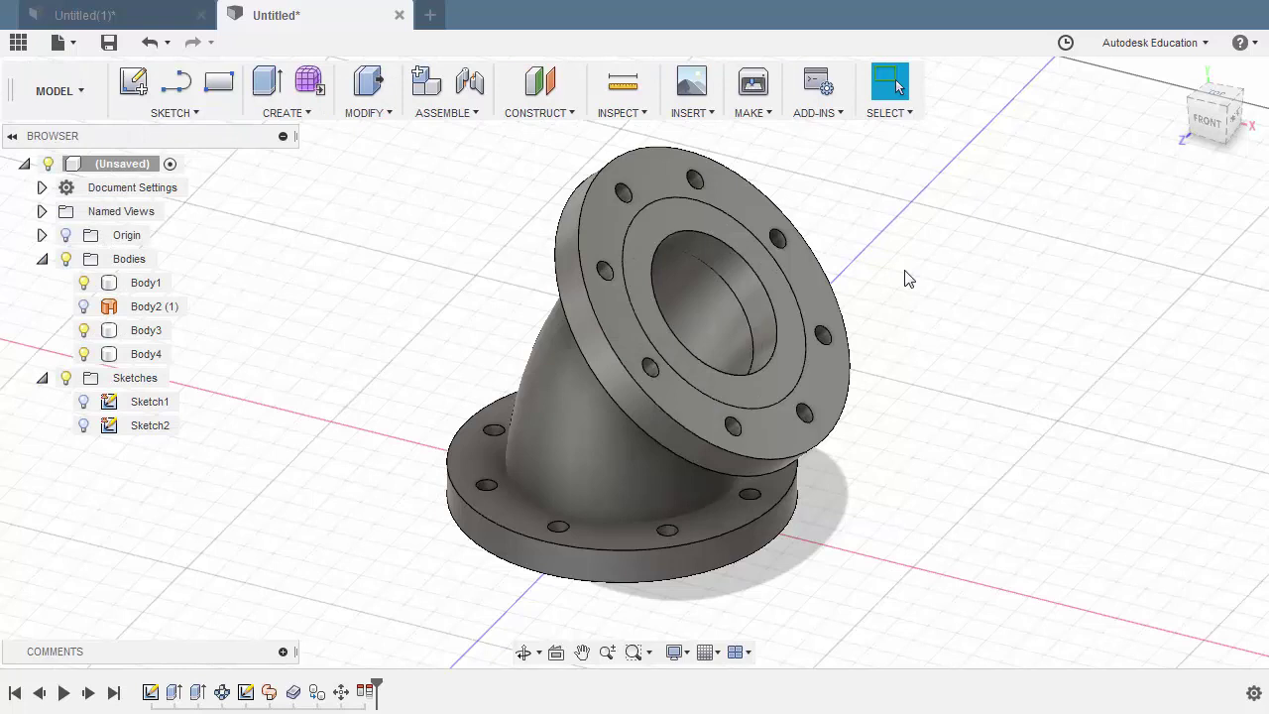
{"action": "type", "text": "s"}
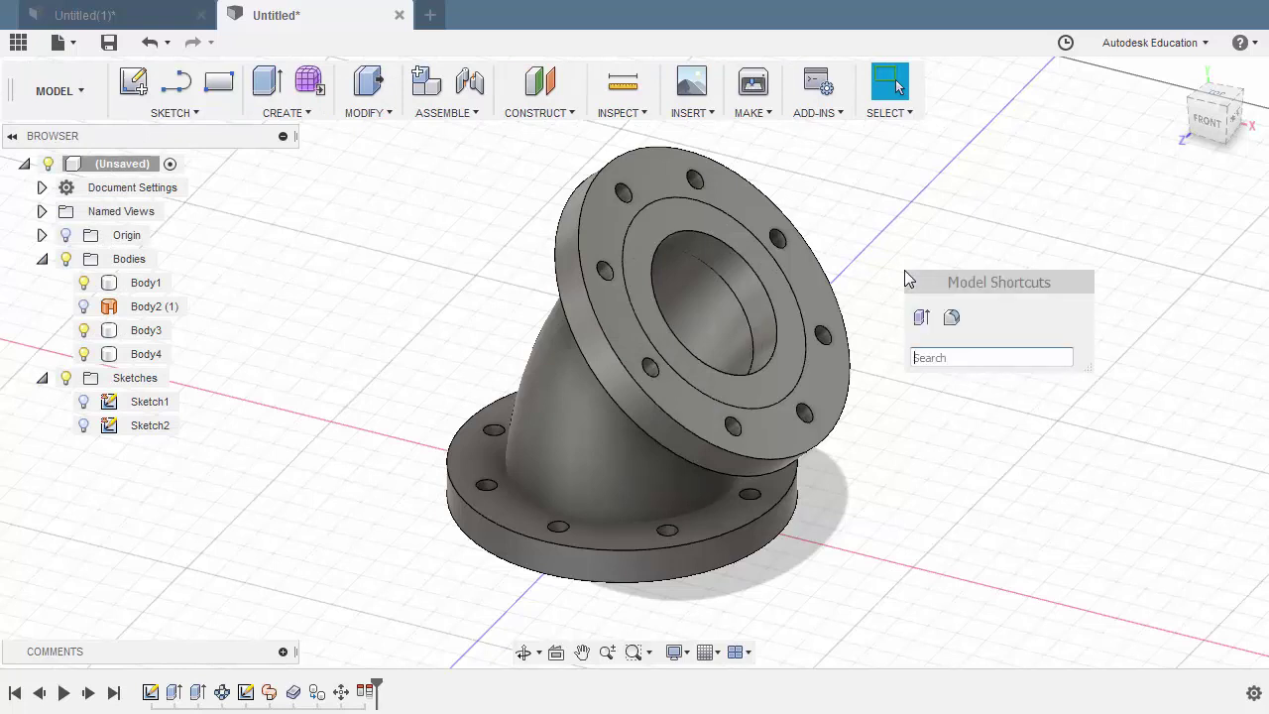
{"action": "type", "text": "co"}
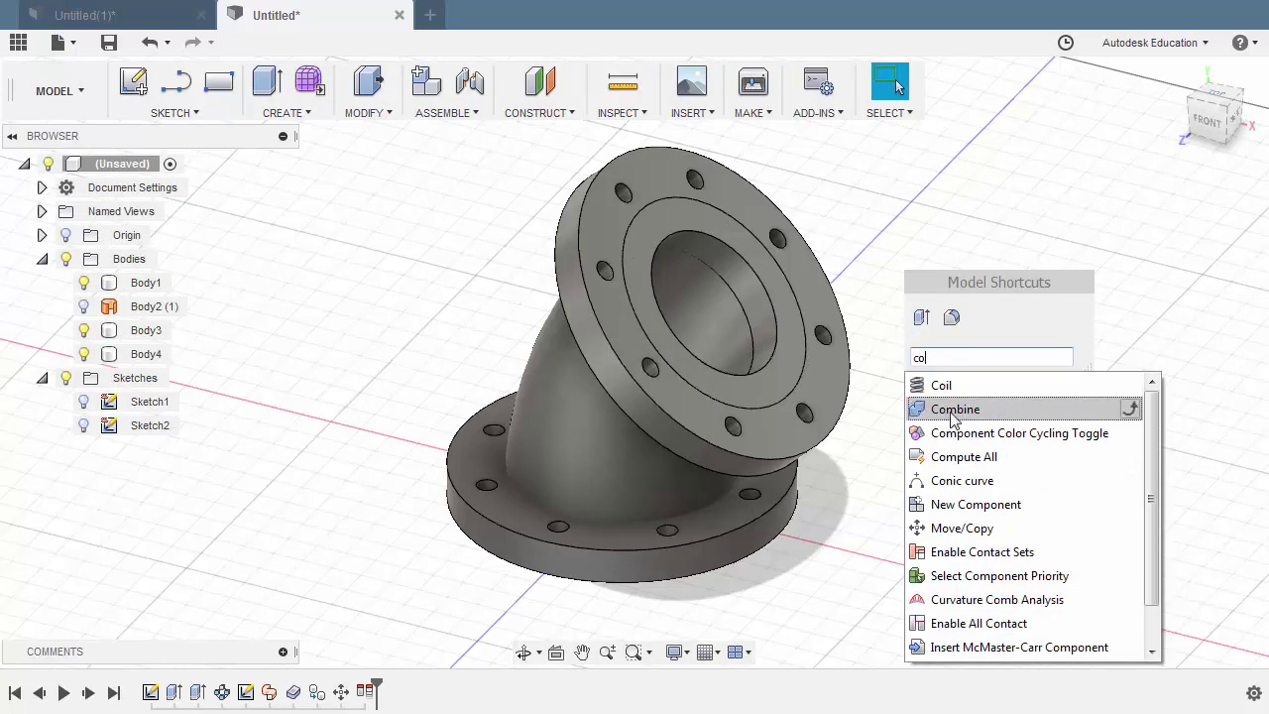
{"action": "left_click", "coordinate": [951, 409]}
{"action": "middle_click_drag", "start_coordinate": [436, 464], "coordinate": [436, 505], "text": "shift"}
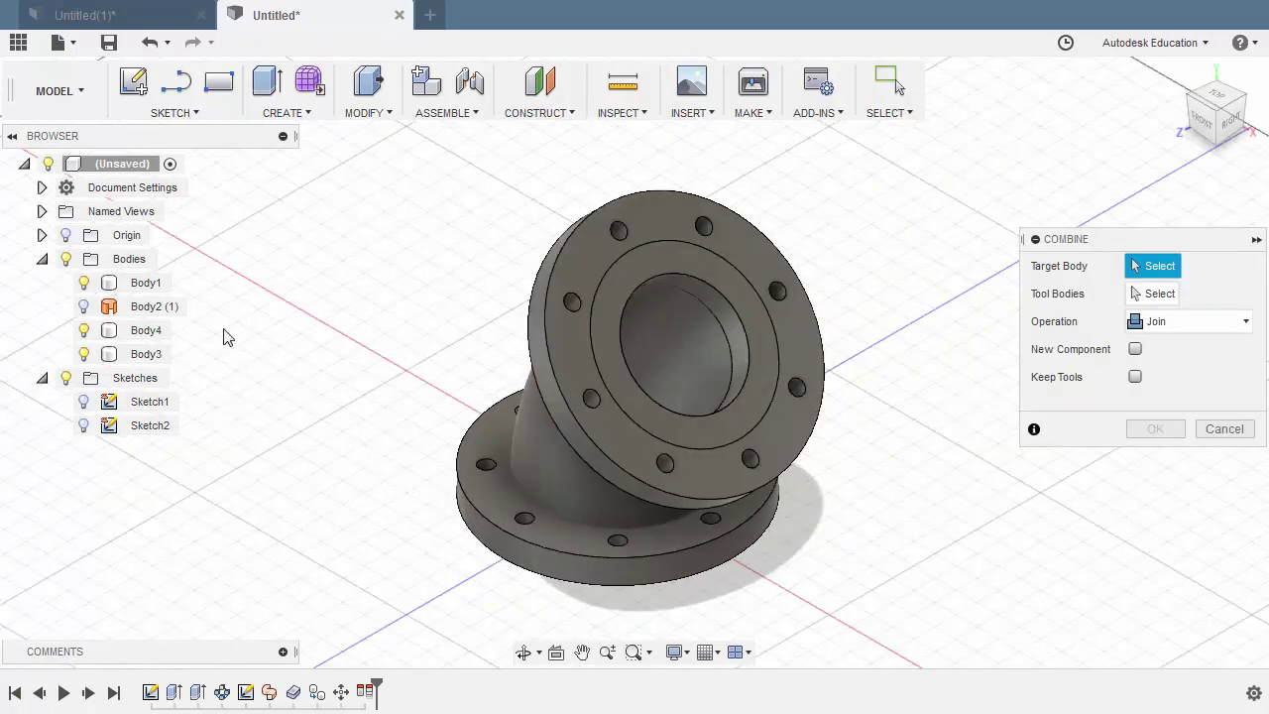
Combine-cut elbow Body3 out of base flange Body1, keeping the tool body.
{"action": "left_click", "coordinate": [147, 285]}
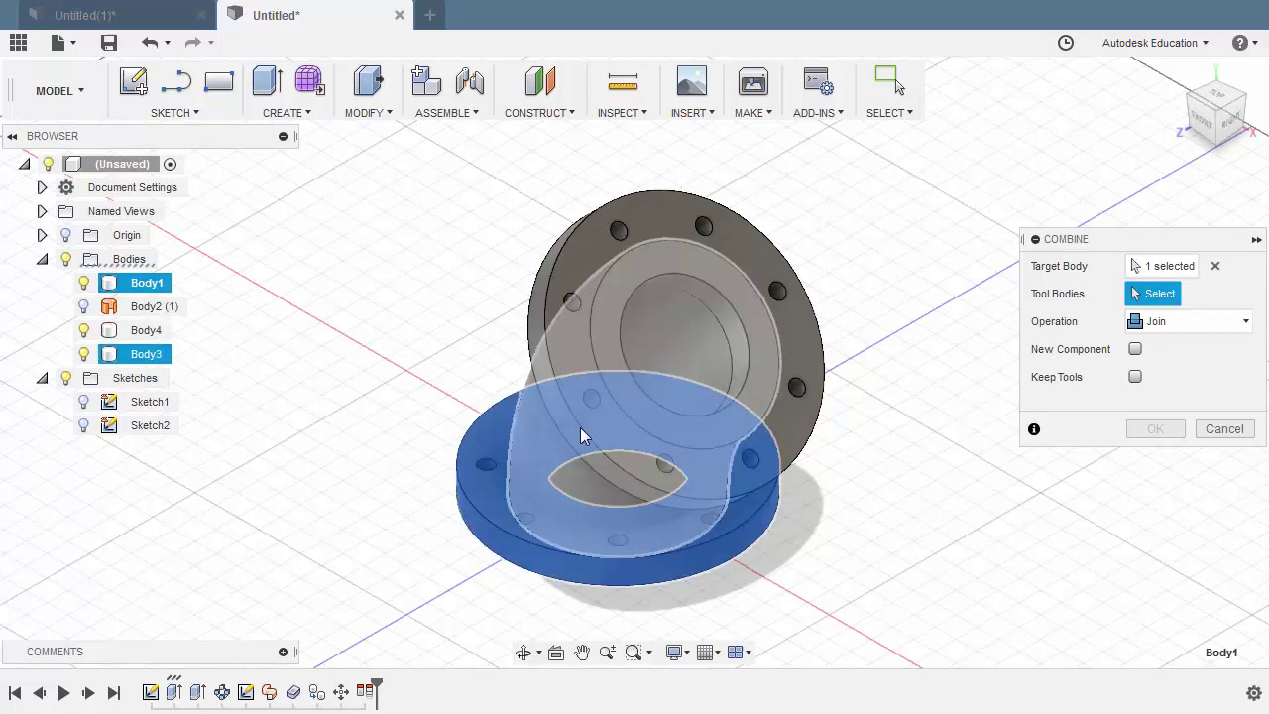
{"action": "left_click", "coordinate": [543, 439]}
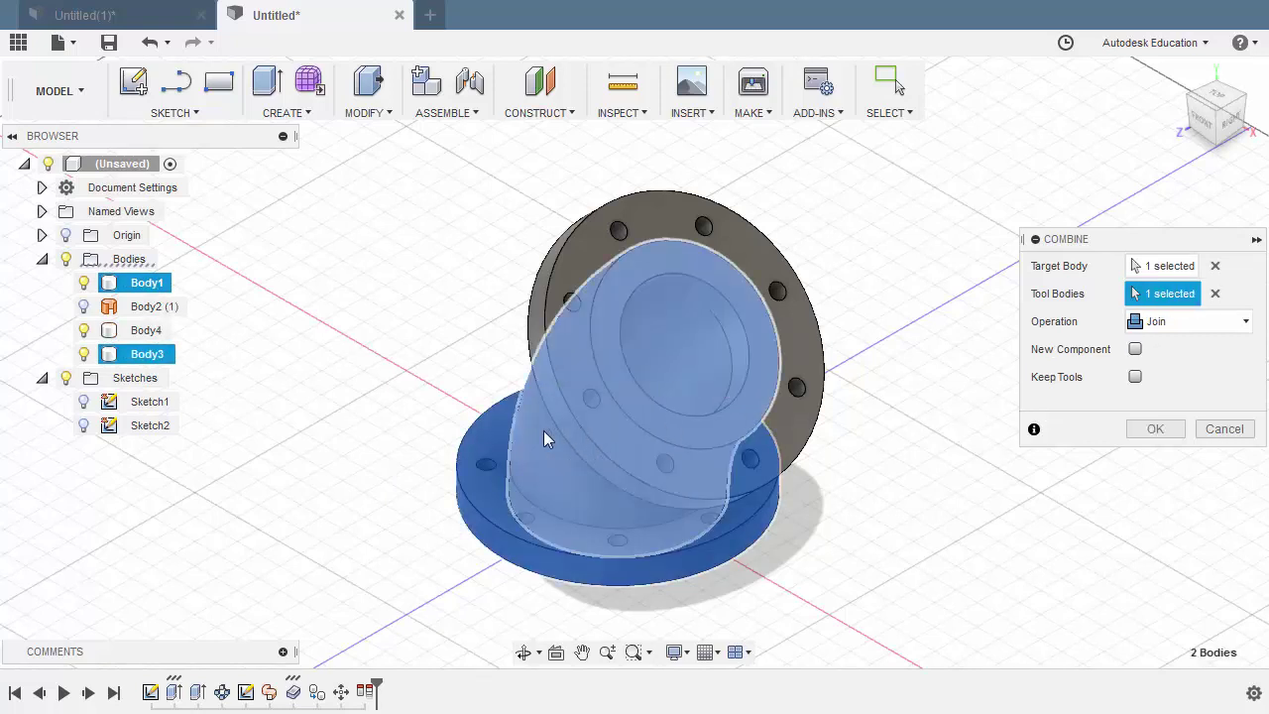
{"action": "left_click", "coordinate": [1199, 327]}
{"action": "left_click", "coordinate": [1177, 378]}
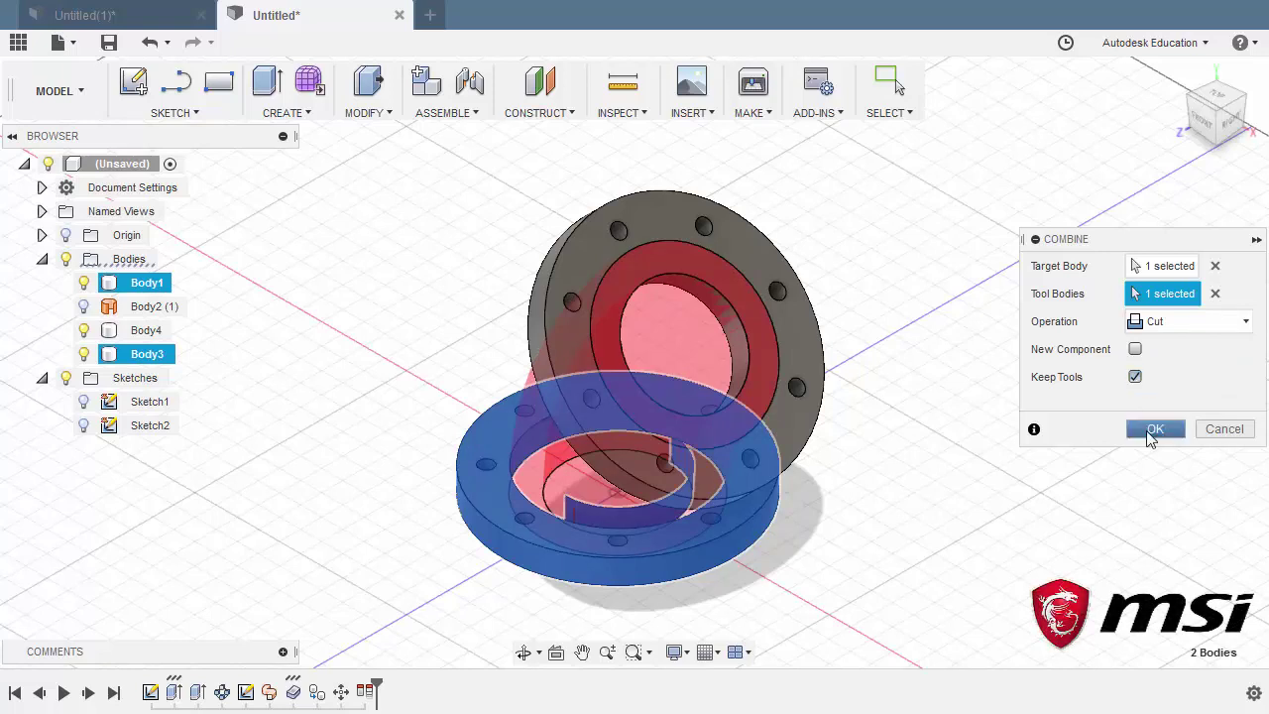
{"action": "left_click", "coordinate": [1154, 429]}
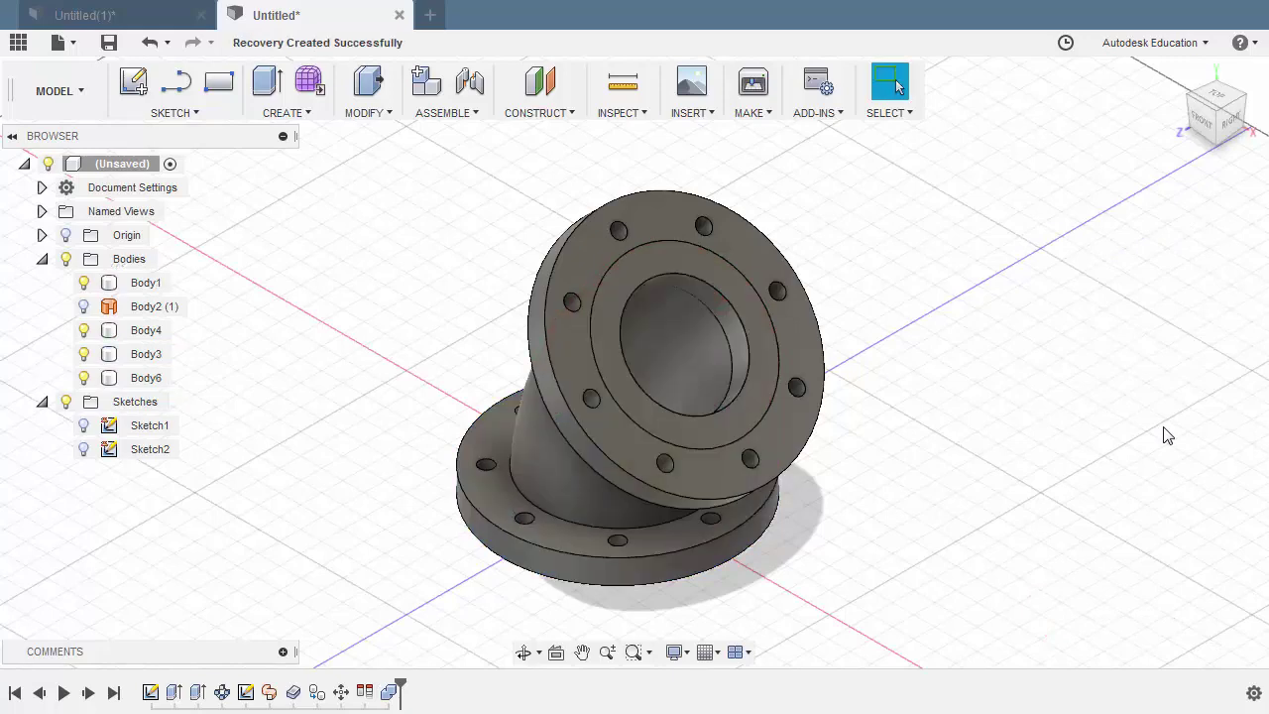
Hide the leftover Body6 piece after inspecting the cut bore.
{"action": "middle_click_drag", "start_coordinate": [1161, 430], "coordinate": [745, 324], "text": "shift"}
{"action": "middle_click_drag", "start_coordinate": [698, 523], "coordinate": [787, 538], "text": "shift"}
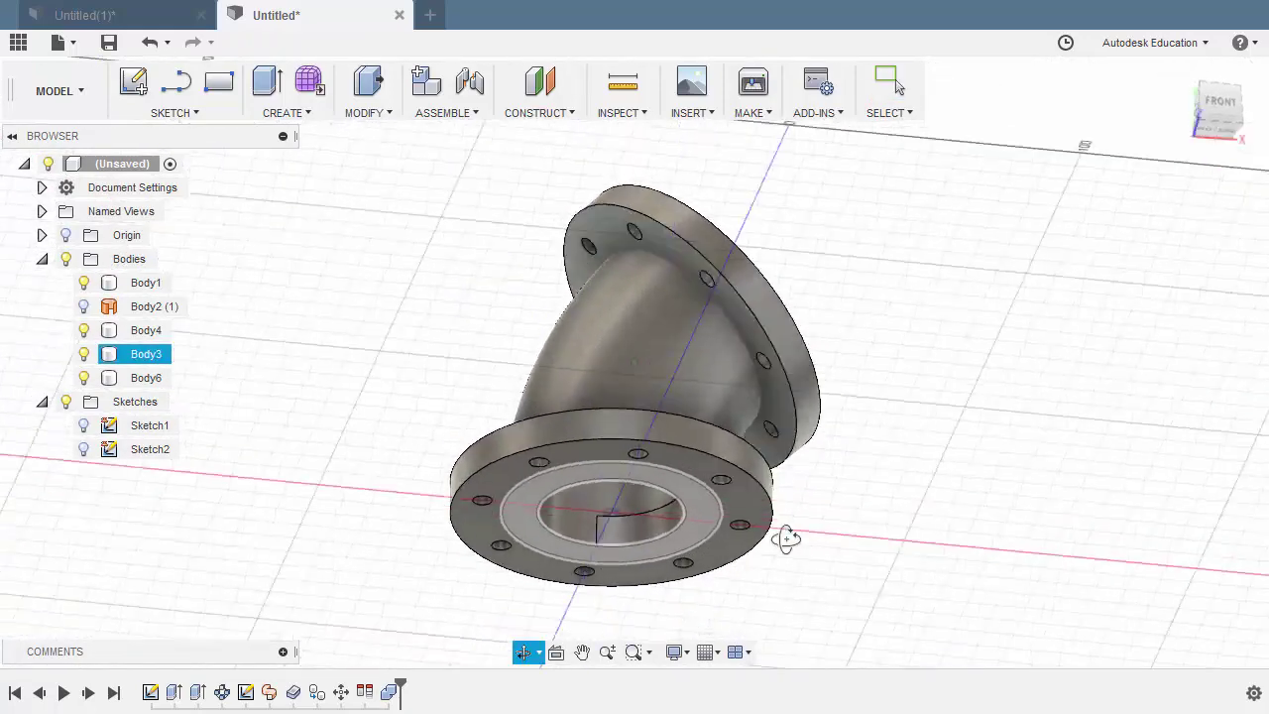
{"action": "key", "text": "Escape"}
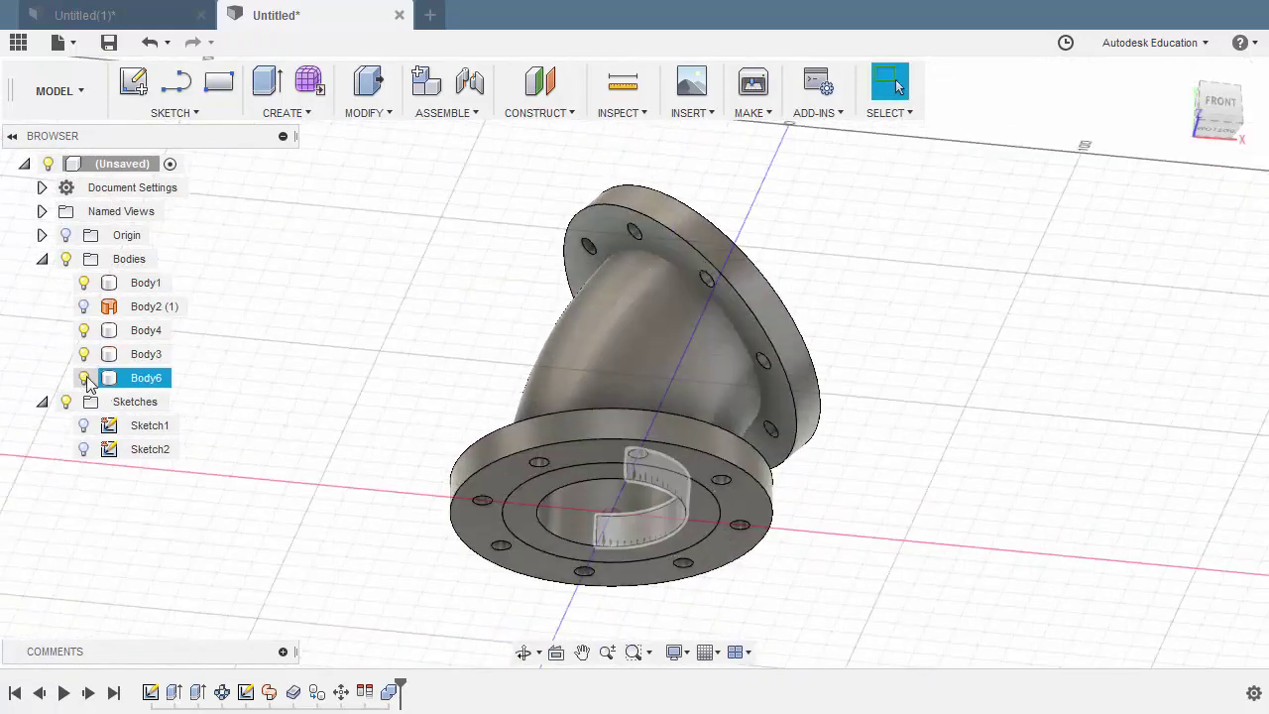
{"action": "left_click", "coordinate": [85, 378]}
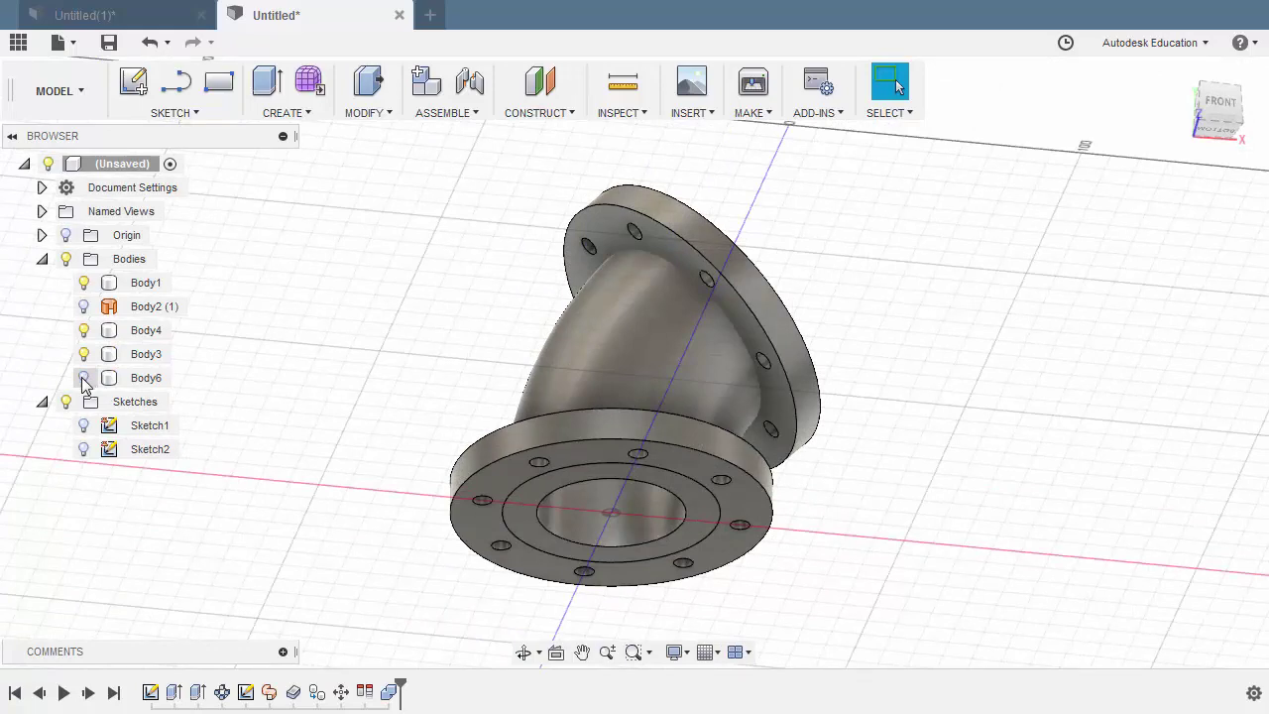
Repeat Combine to cut elbow Body3 out of upper flange Body4, keeping the elbow, then hide Body7.
{"action": "middle_click_drag", "start_coordinate": [977, 354], "coordinate": [912, 310], "text": "shift"}
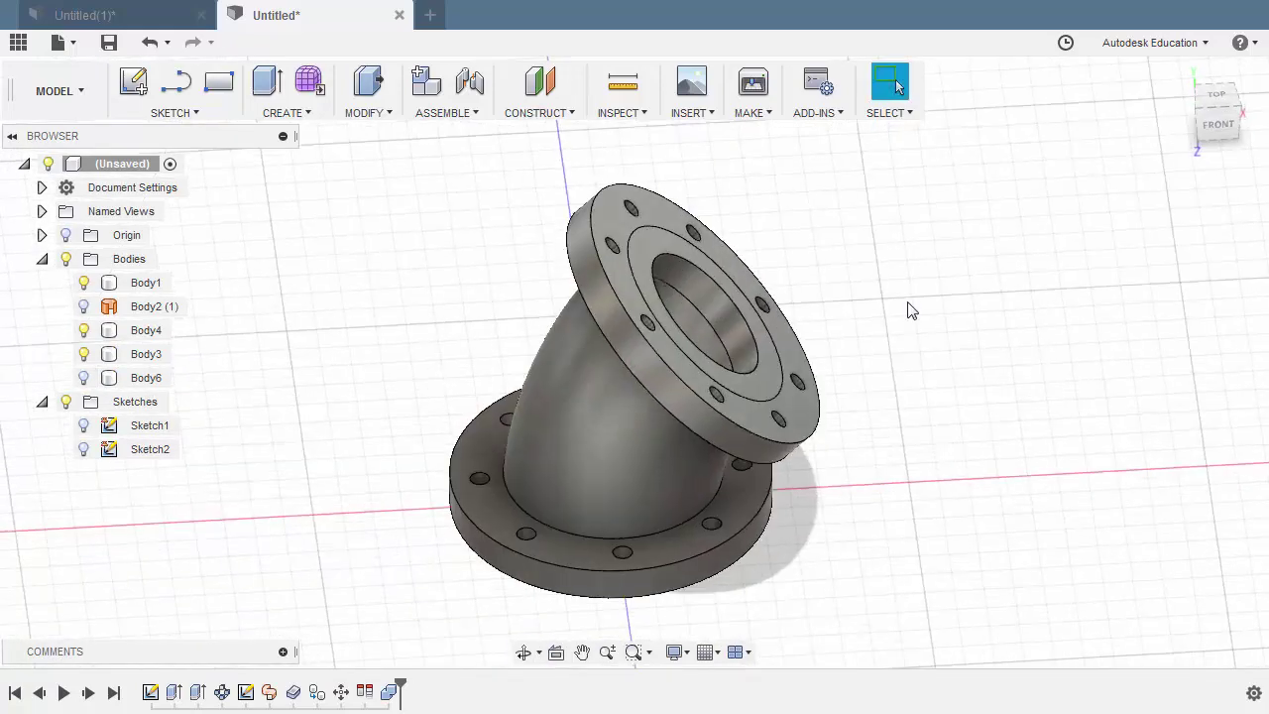
{"action": "right_click", "coordinate": [924, 295]}
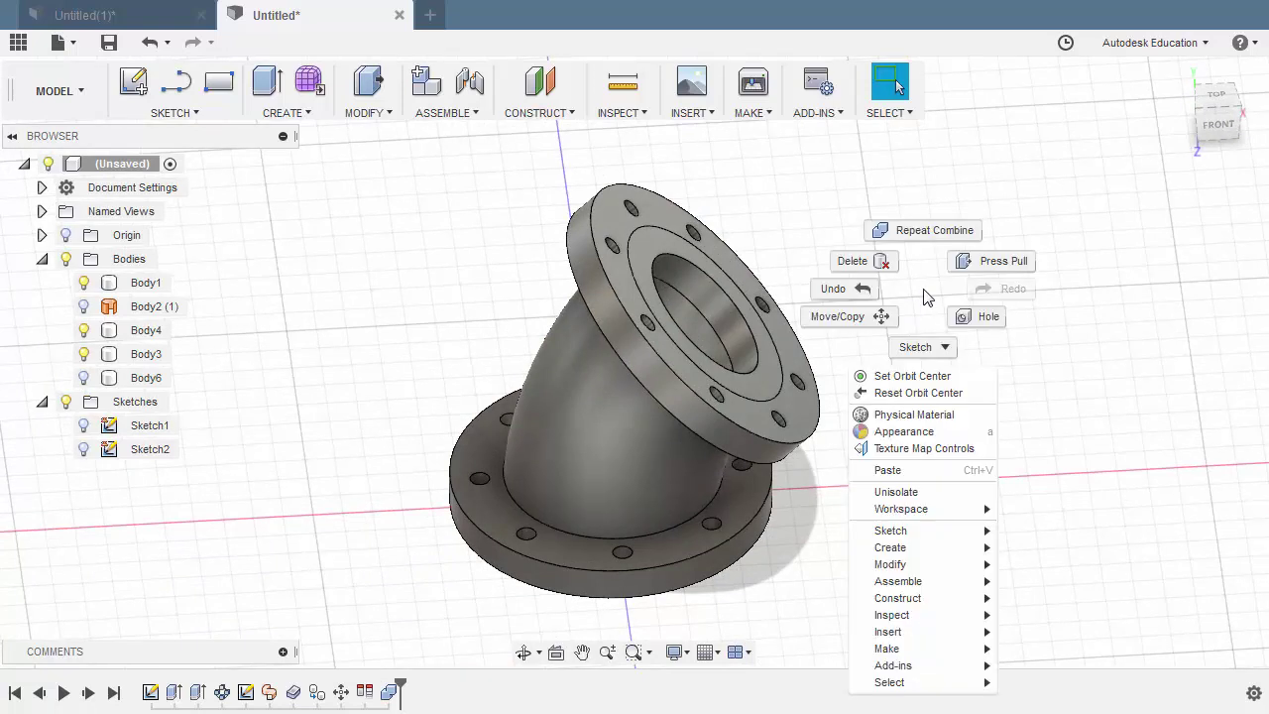
{"action": "left_click", "coordinate": [934, 236]}
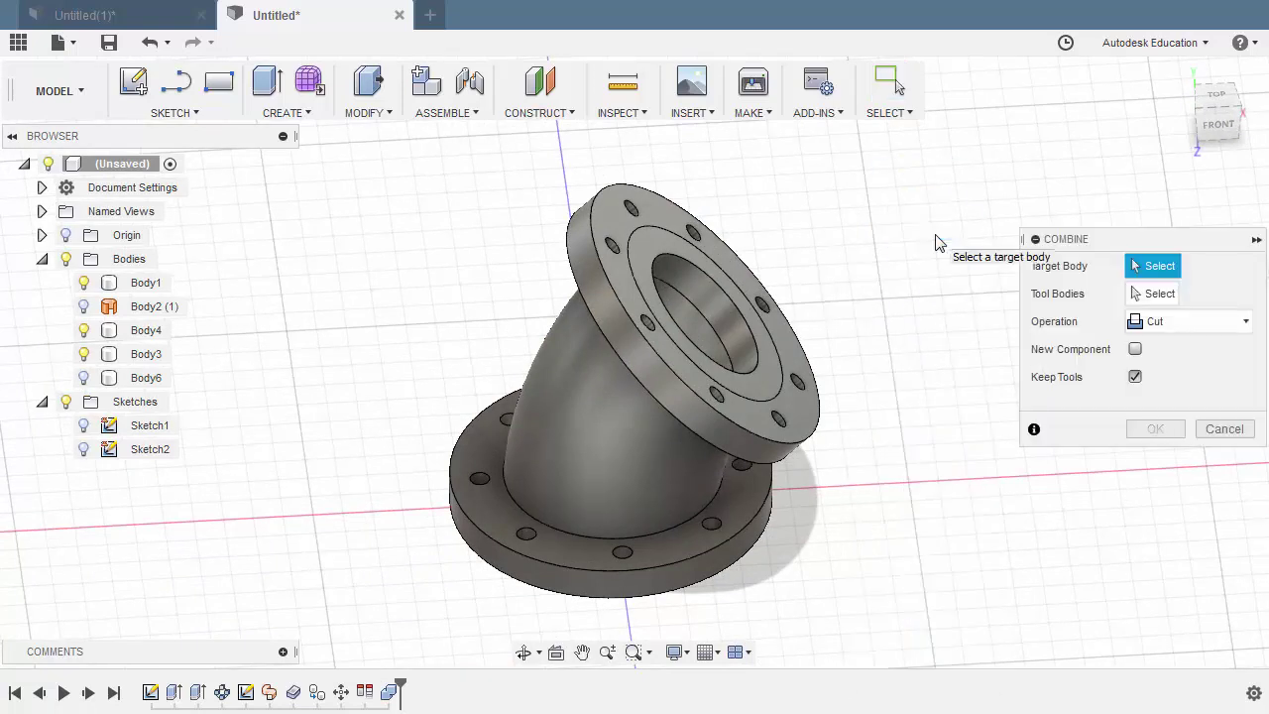
{"action": "left_click", "coordinate": [663, 217]}
{"action": "left_click", "coordinate": [648, 238]}
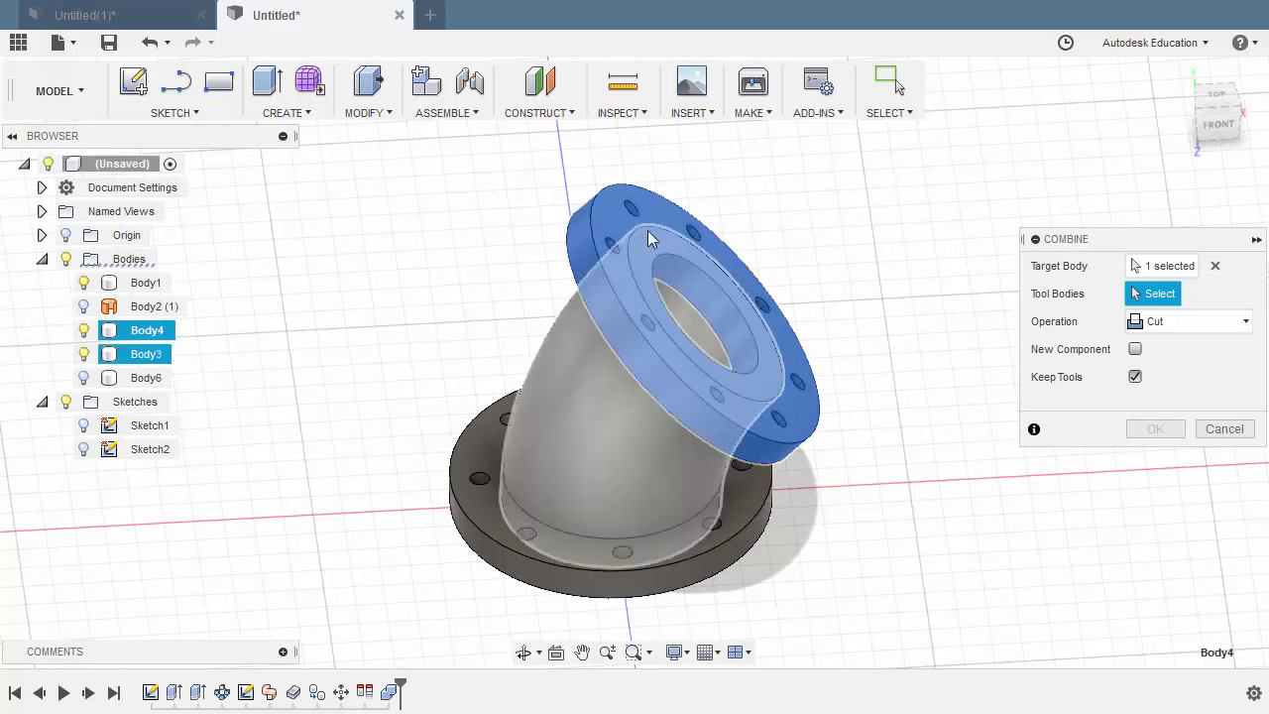
{"action": "left_click", "coordinate": [579, 384]}
{"action": "left_click", "coordinate": [571, 422]}
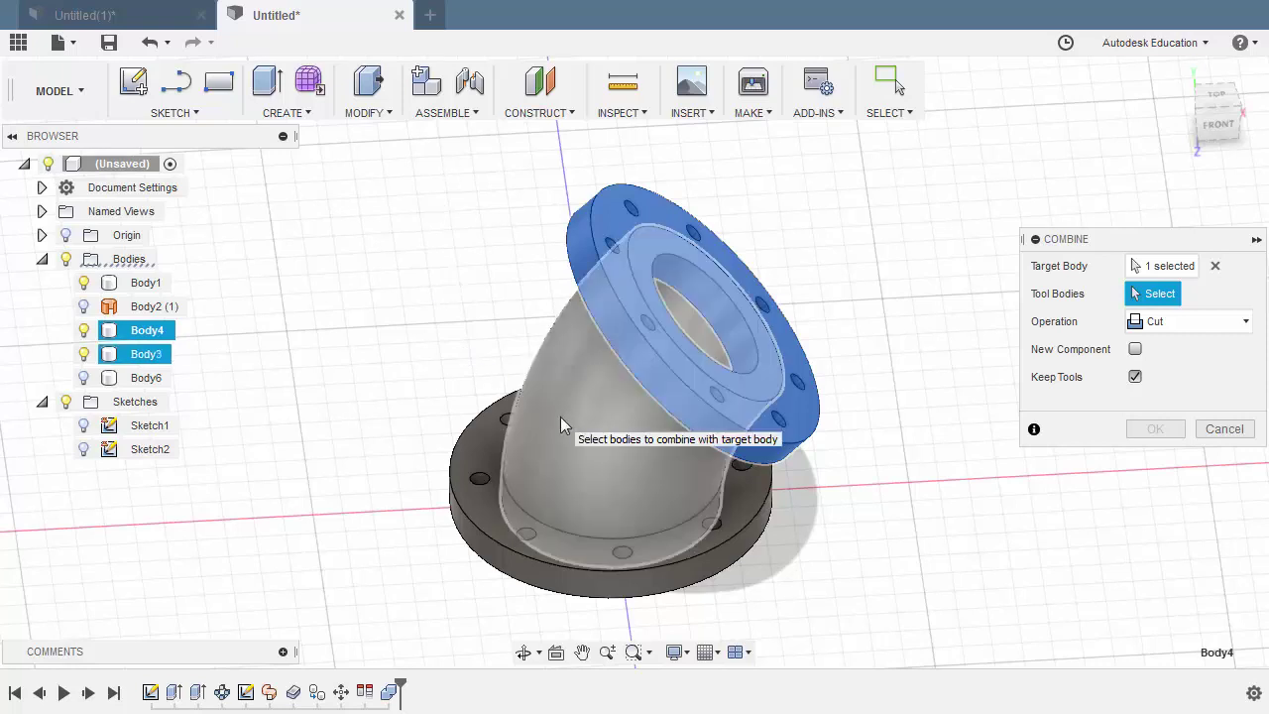
{"action": "left_click", "coordinate": [560, 417]}
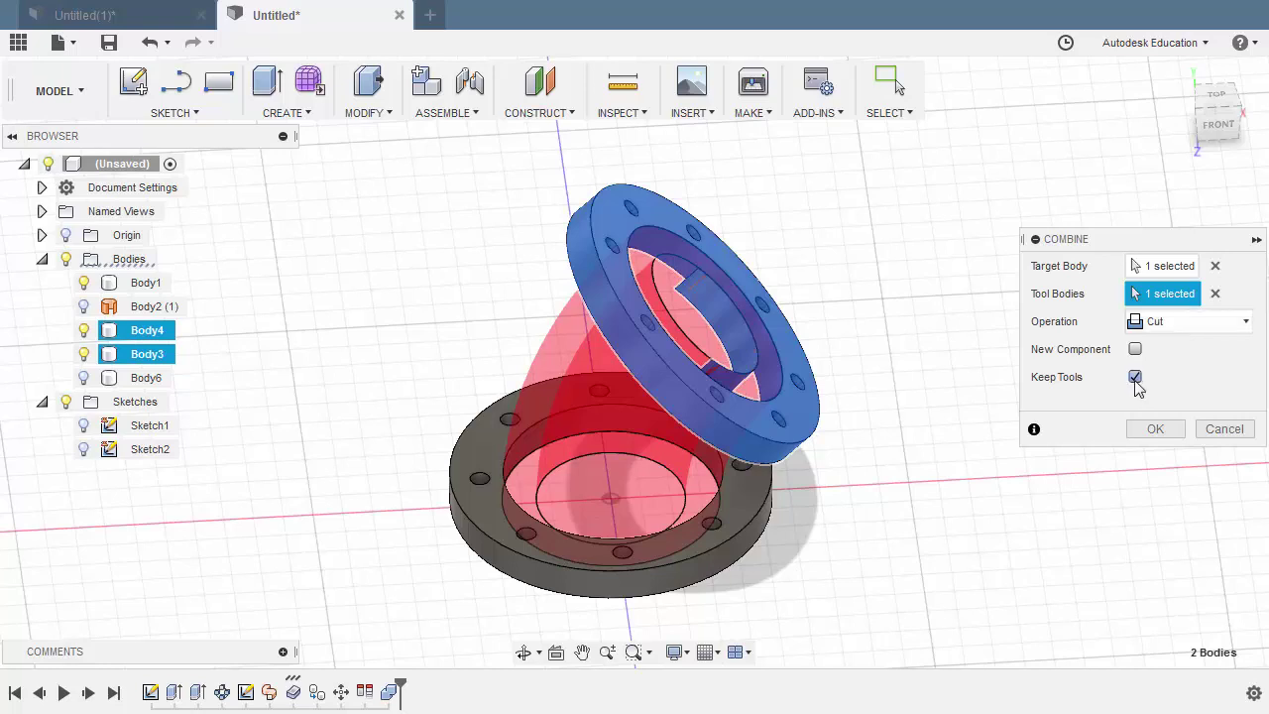
{"action": "left_click", "coordinate": [1154, 428]}
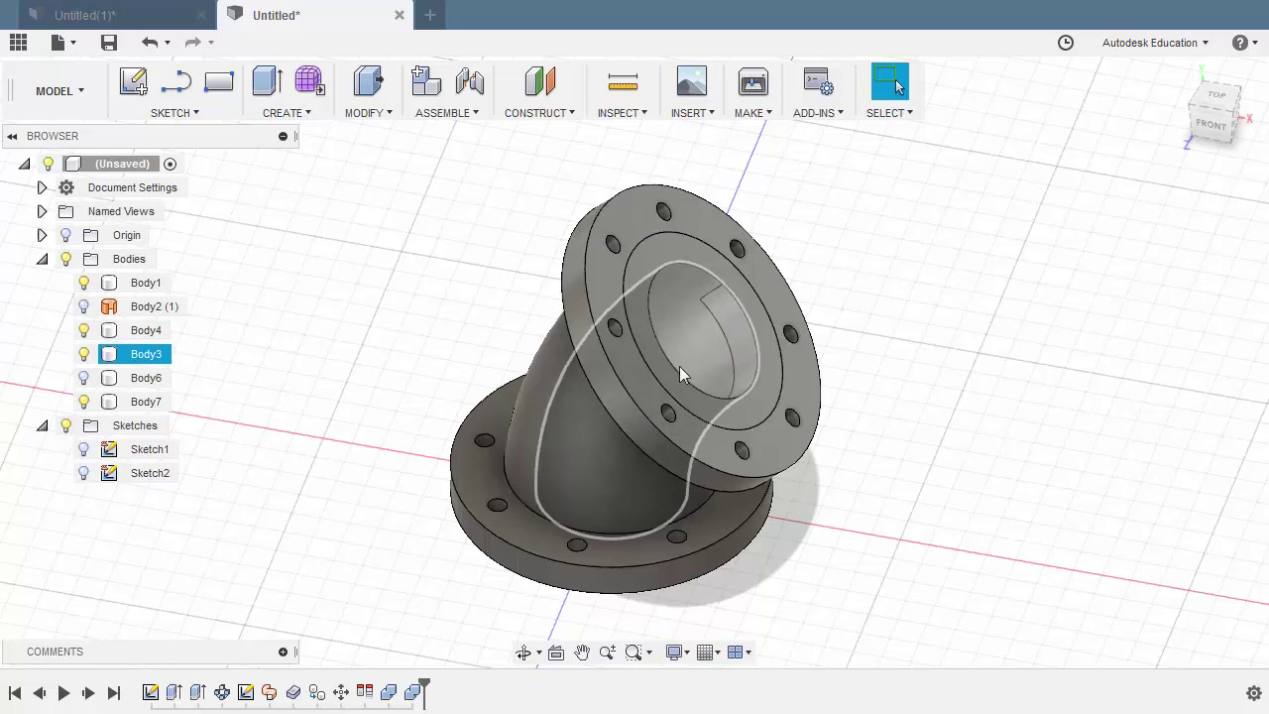
{"action": "left_click", "coordinate": [146, 404]}
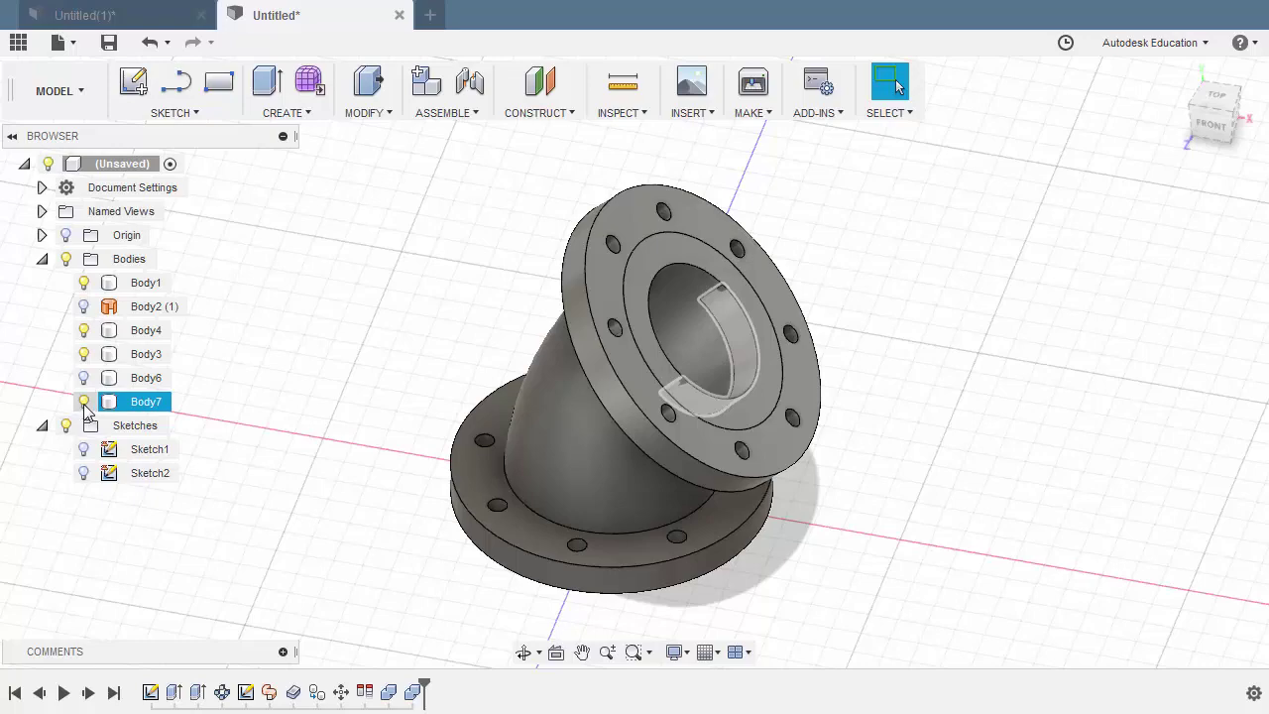
{"action": "left_click", "coordinate": [146, 354]}
Join elbow Body3 with flanges Body4 and Body1 into one solid, without keeping tools.
{"action": "middle_click_drag", "start_coordinate": [654, 416], "coordinate": [804, 334], "text": "shift"}
{"action": "left_click", "coordinate": [816, 334]}
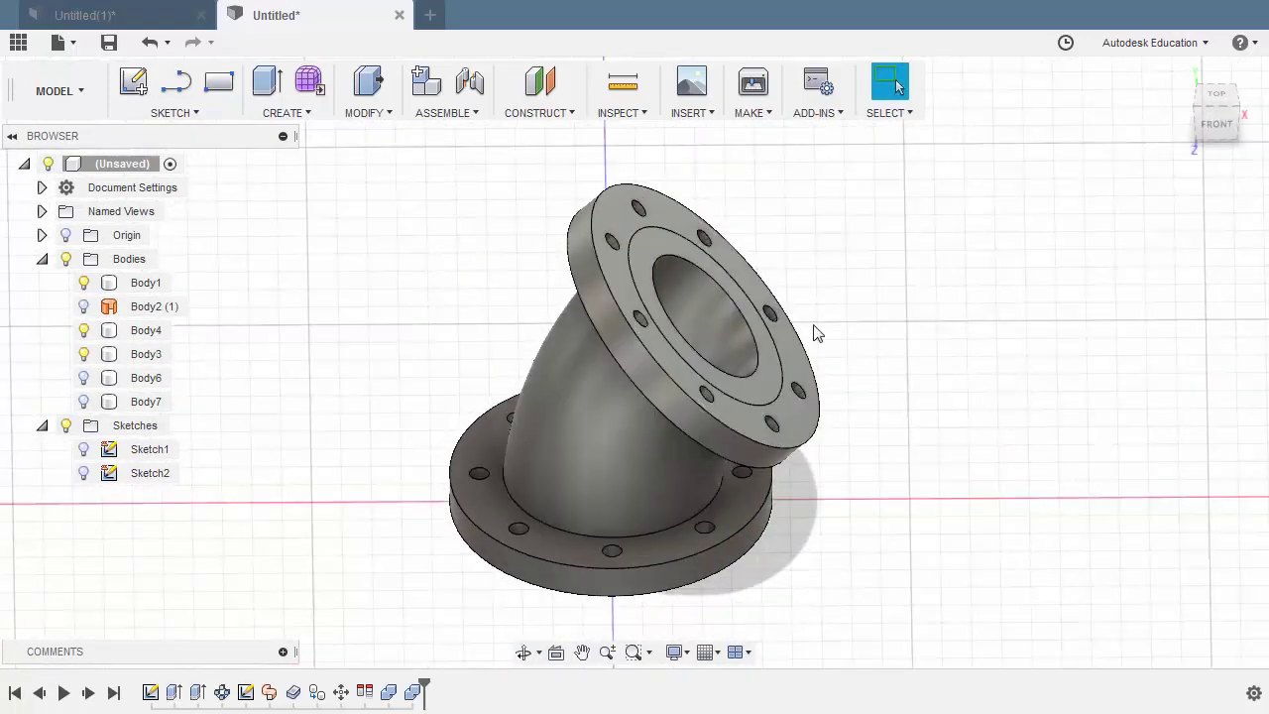
{"action": "right_click", "coordinate": [879, 332]}
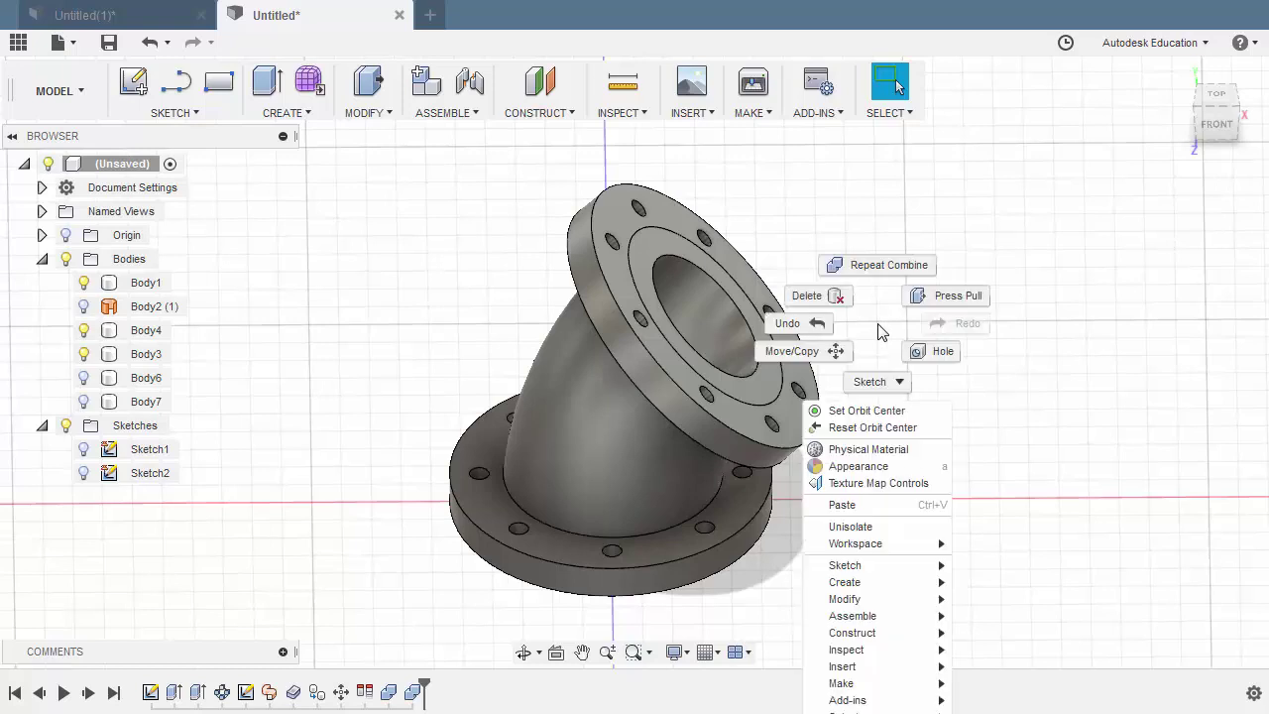
{"action": "left_click", "coordinate": [879, 270]}
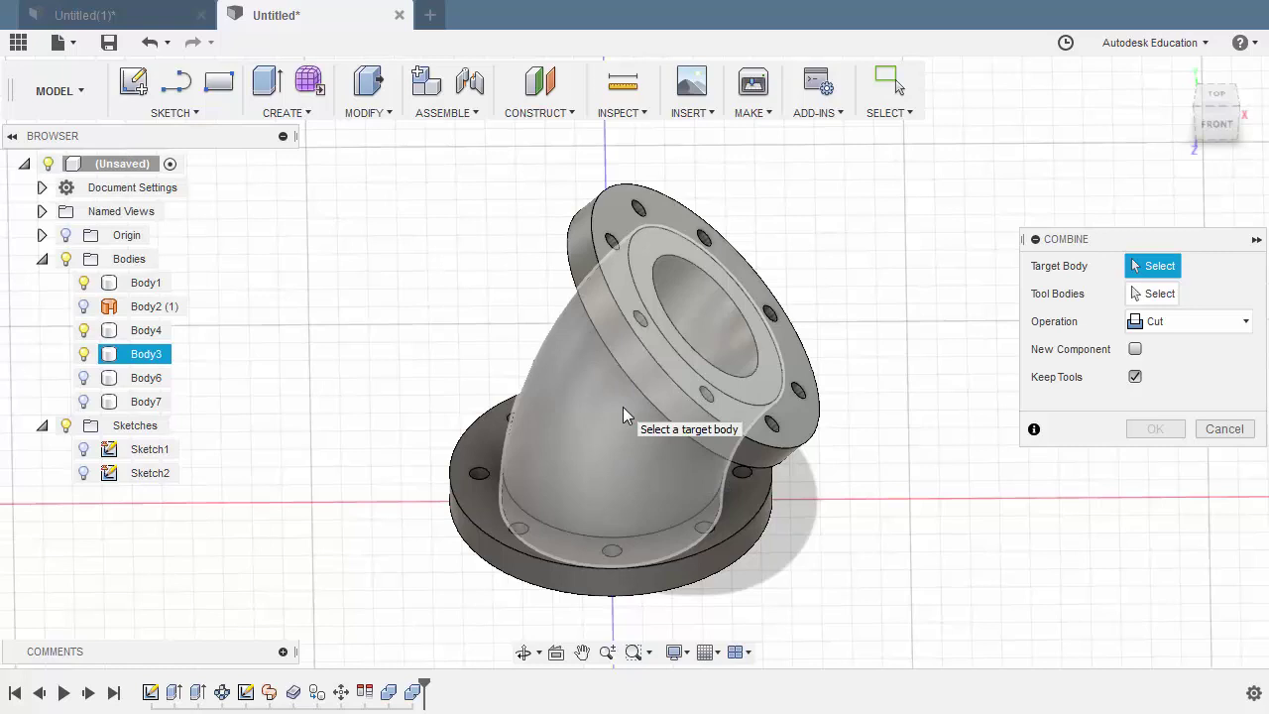
{"action": "left_click", "coordinate": [598, 437]}
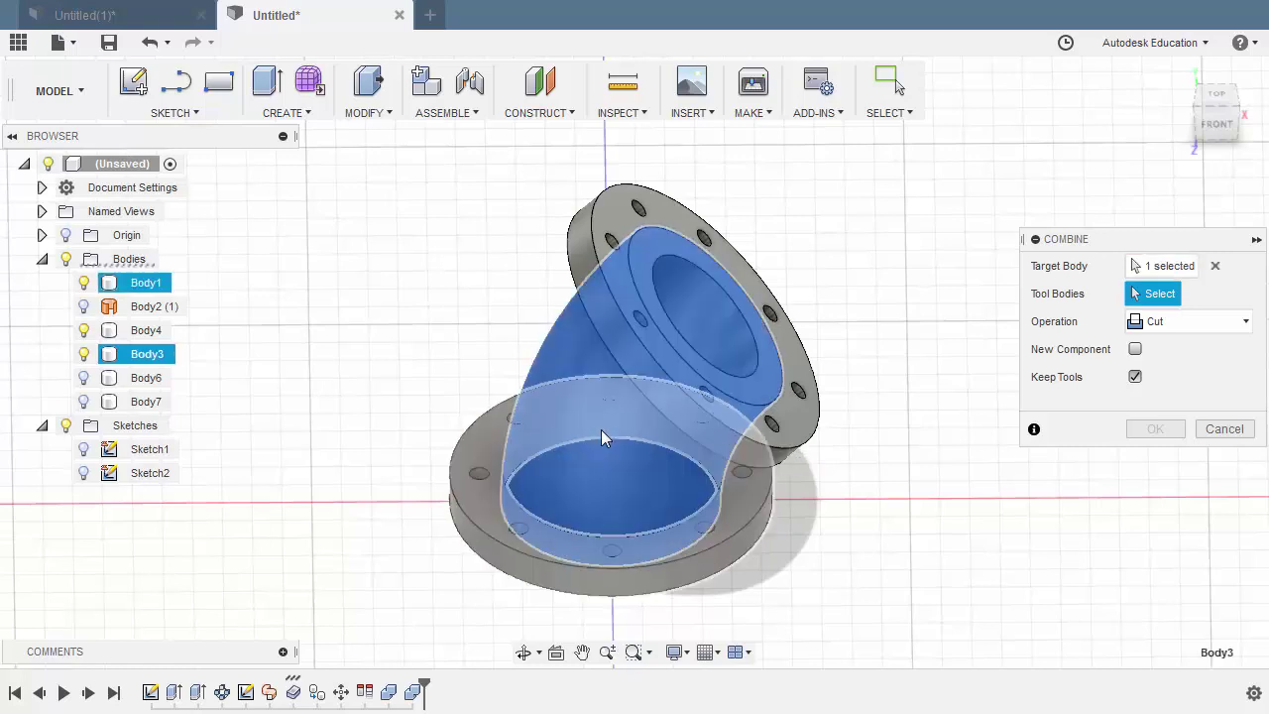
{"action": "left_click", "coordinate": [616, 208]}
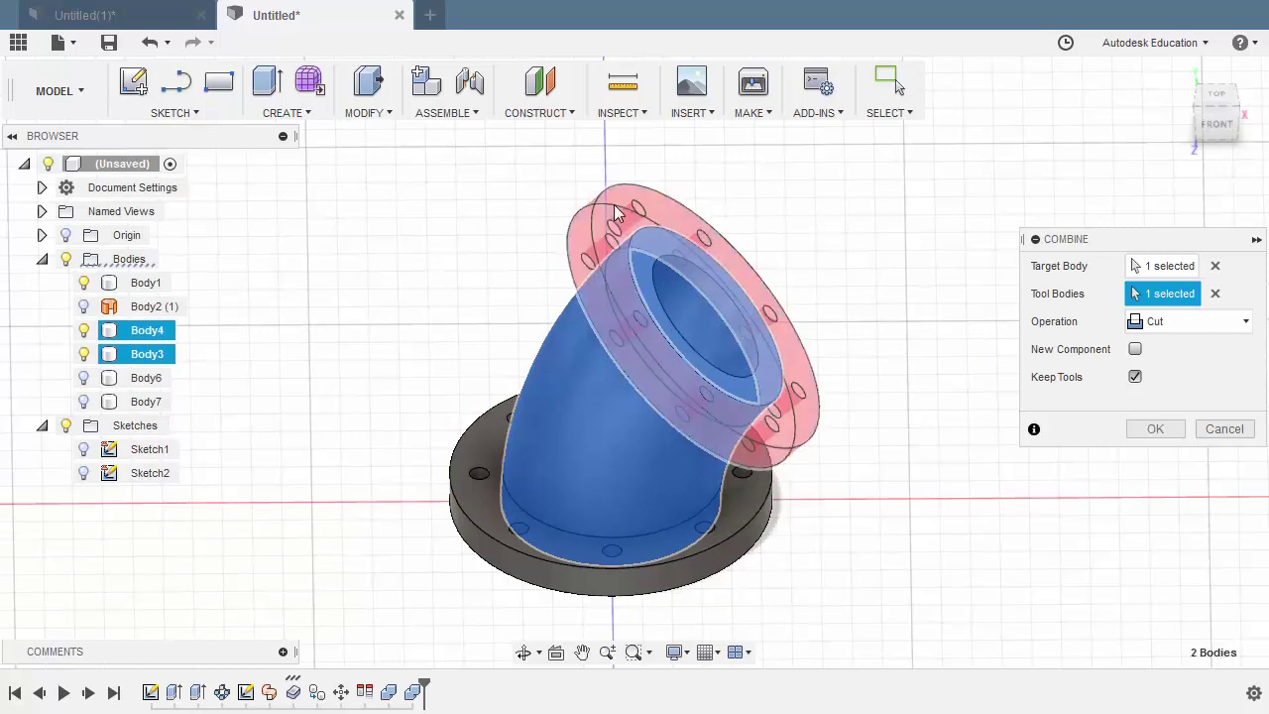
{"action": "left_click", "coordinate": [484, 451]}
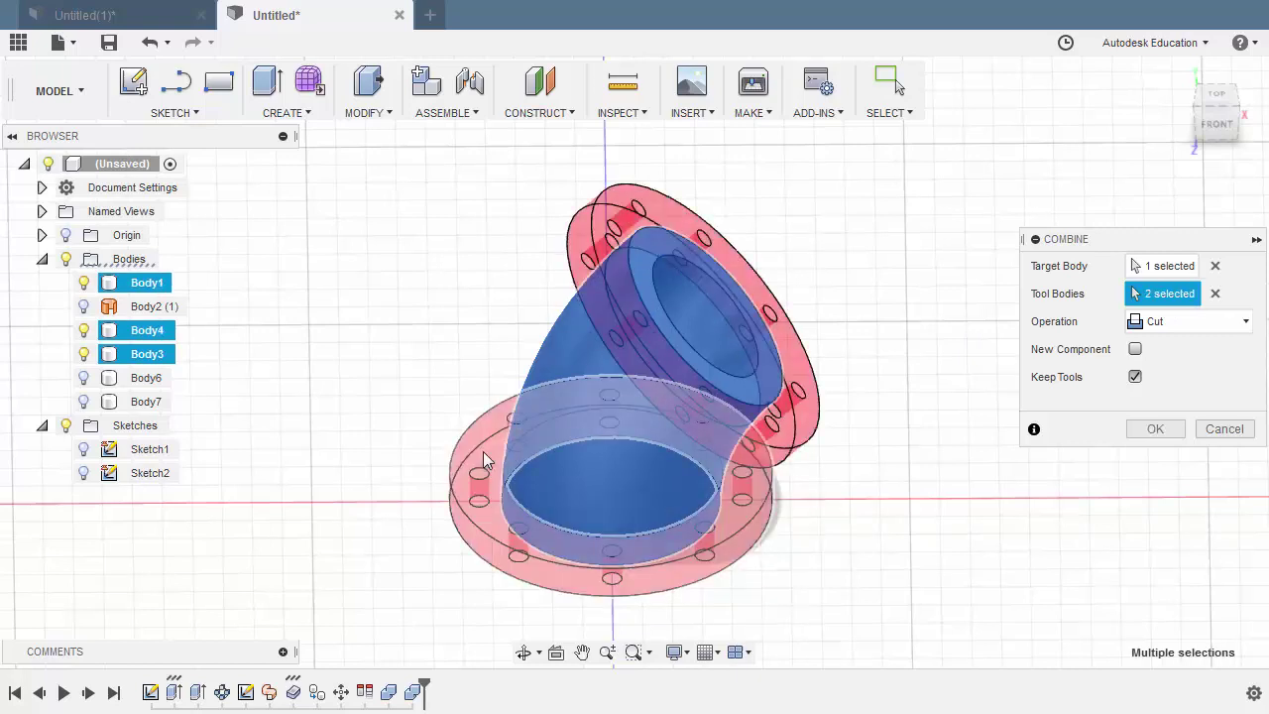
{"action": "left_click", "coordinate": [1189, 322]}
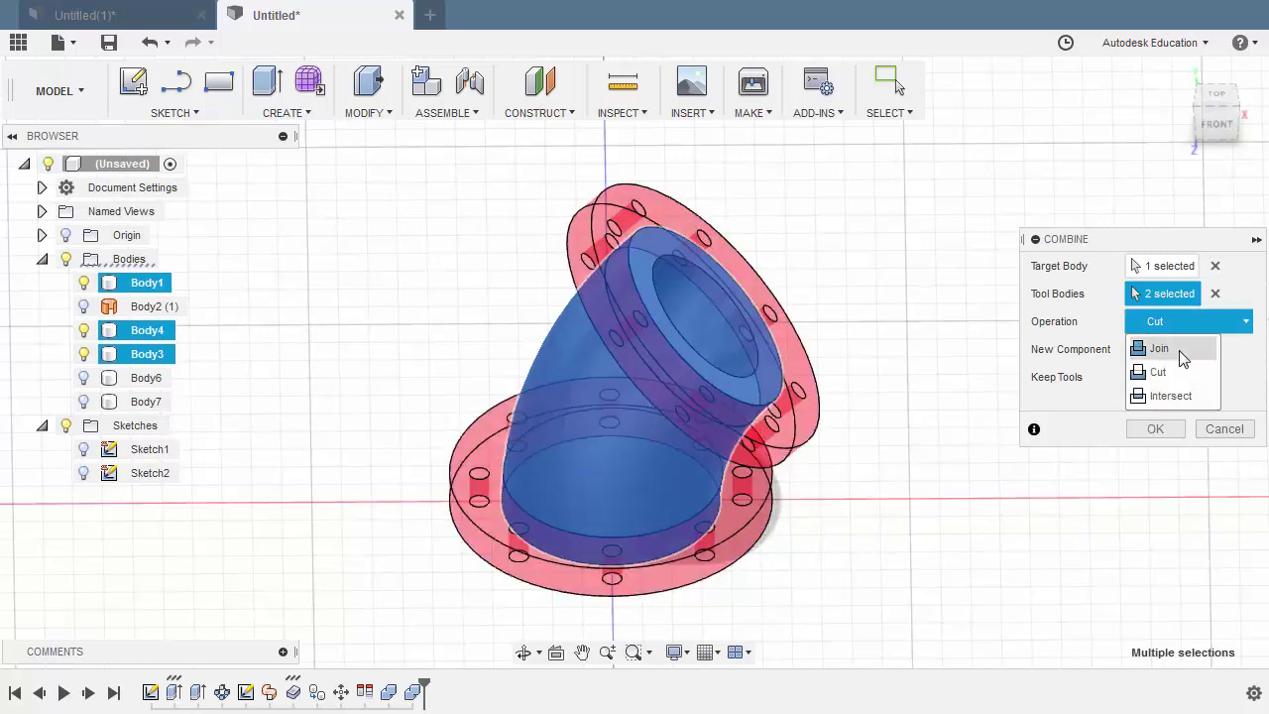
{"action": "left_click", "coordinate": [1162, 348]}
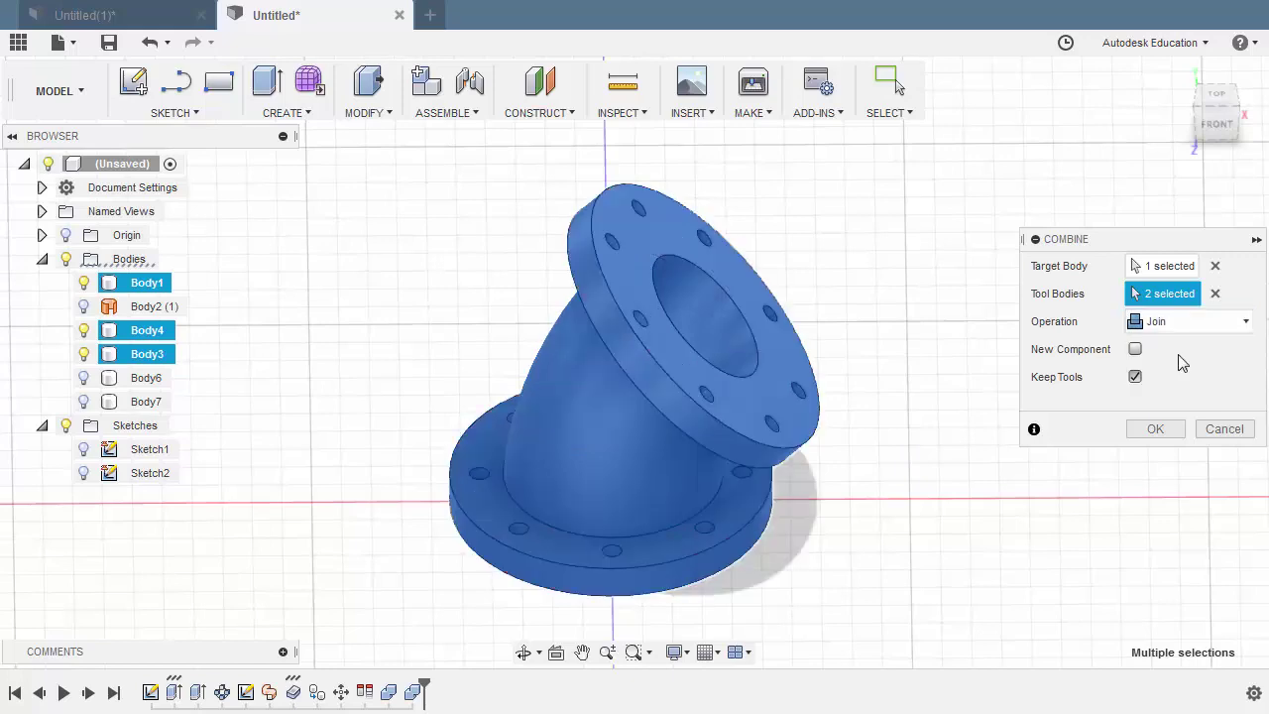
{"action": "left_click", "coordinate": [1135, 377]}
{"action": "mouse_move", "coordinate": [942, 407]}
{"action": "middle_mouse_down", "text": "shift"}
{"action": "mouse_move", "coordinate": [664, 391]}
{"action": "mouse_move", "coordinate": [937, 402]}
{"action": "middle_mouse_up", "text": "shift"}
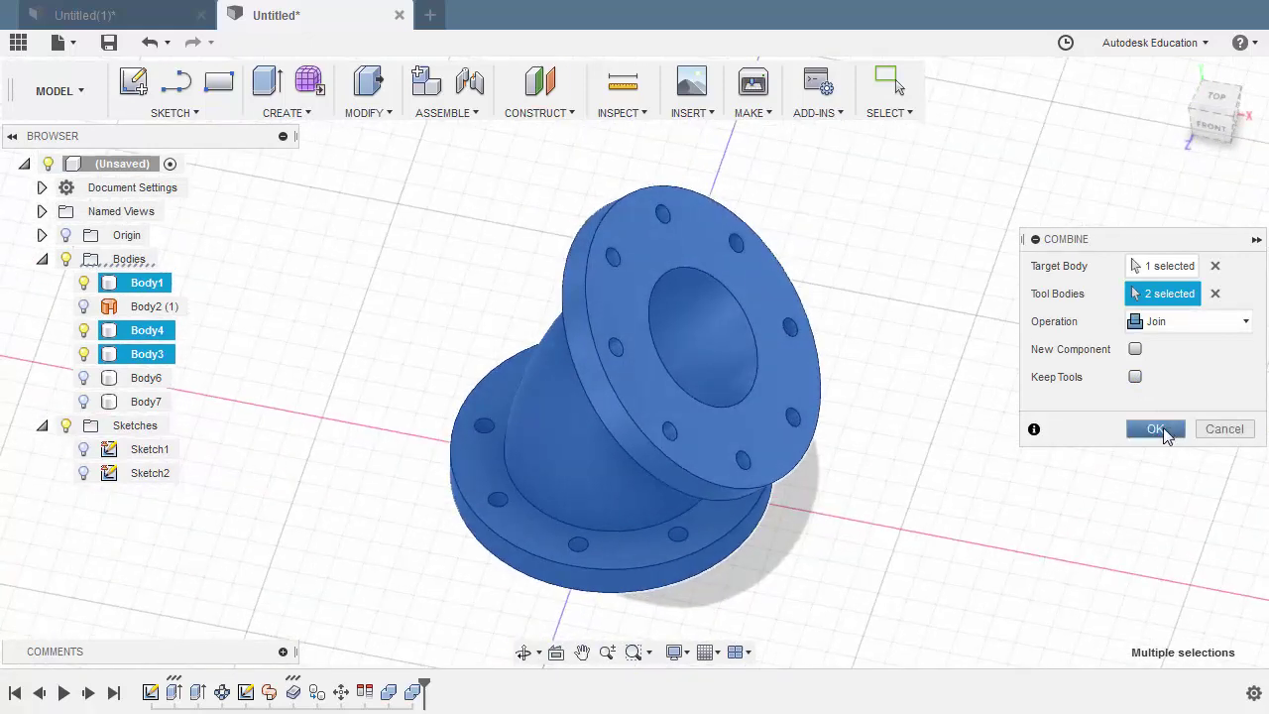
{"action": "left_click", "coordinate": [1156, 428]}
{"action": "middle_click_drag", "start_coordinate": [1163, 433], "coordinate": [887, 395], "text": "shift"}
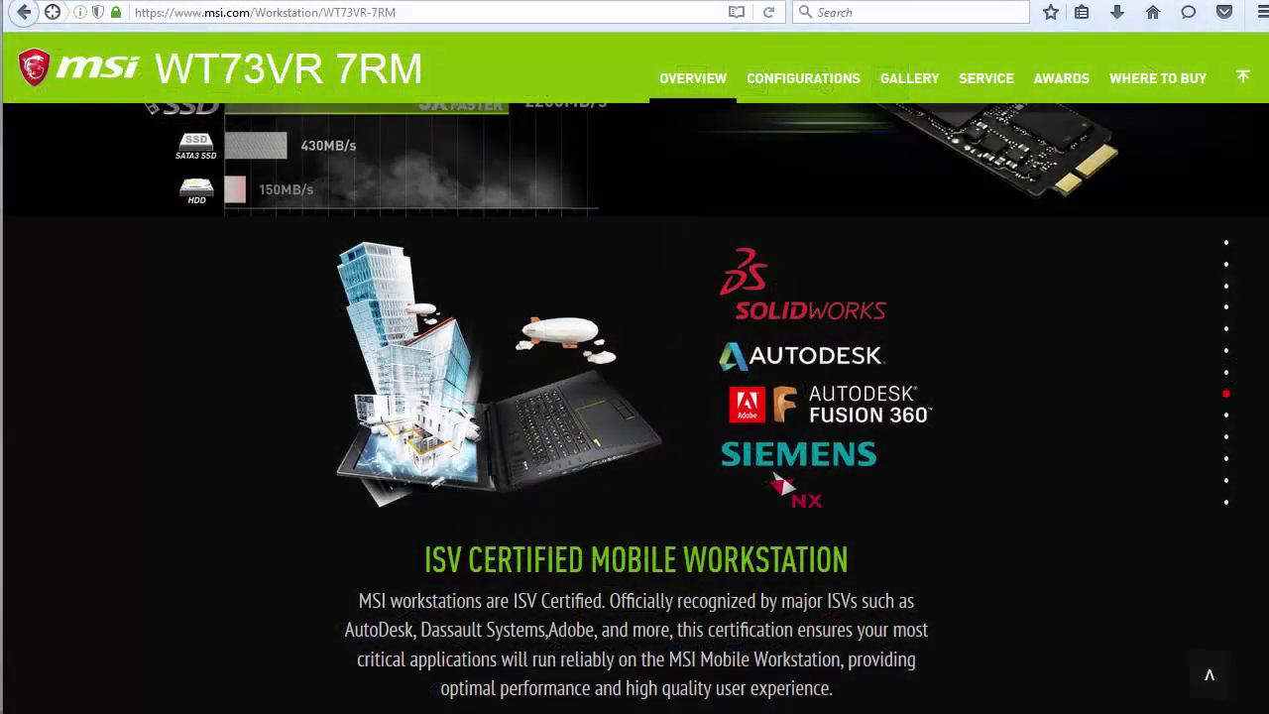
Scroll down the MSI WT73VR 7RM overview page and back up to its Core i7 processor section.
{"action": "scroll", "coordinate": [782, 451], "scroll_direction": "down", "scroll_amount": 1}
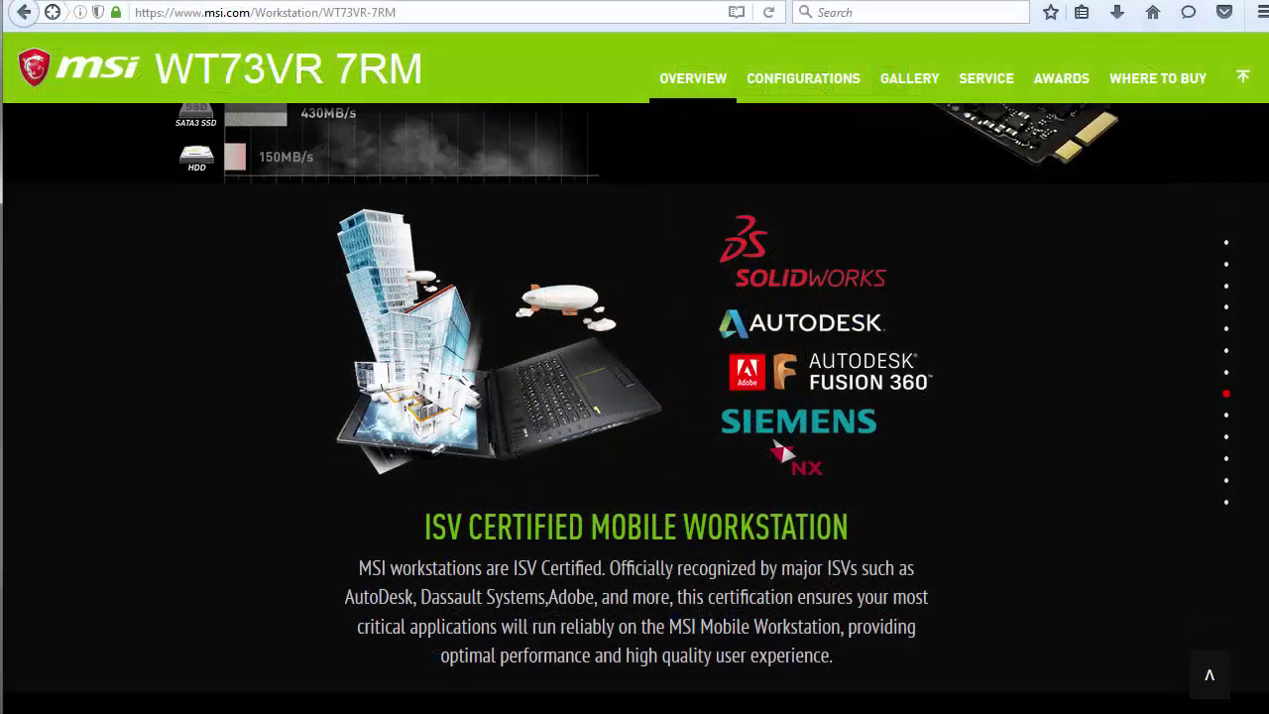
{"action": "scroll", "coordinate": [782, 451], "scroll_direction": "down", "scroll_amount": 5}
{"action": "scroll", "coordinate": [782, 451], "scroll_direction": "down", "scroll_amount": 4}
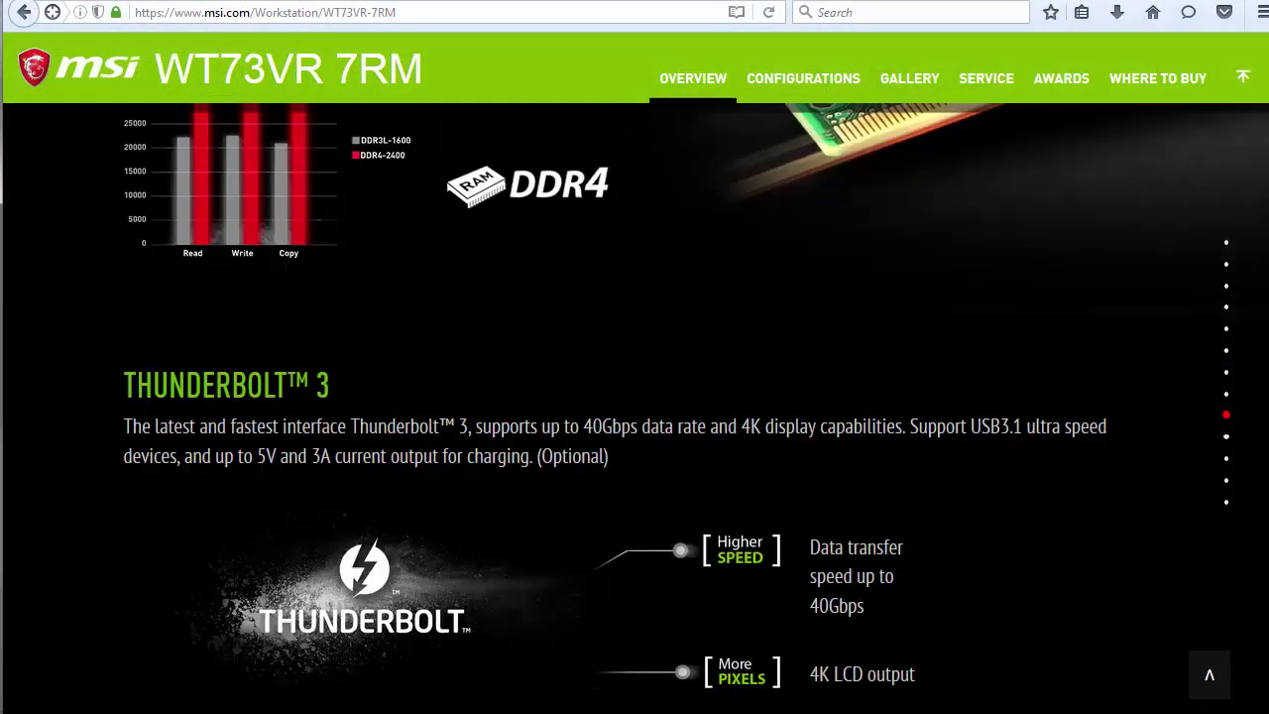
{"action": "scroll", "coordinate": [679, 374], "scroll_direction": "down", "scroll_amount": 8}
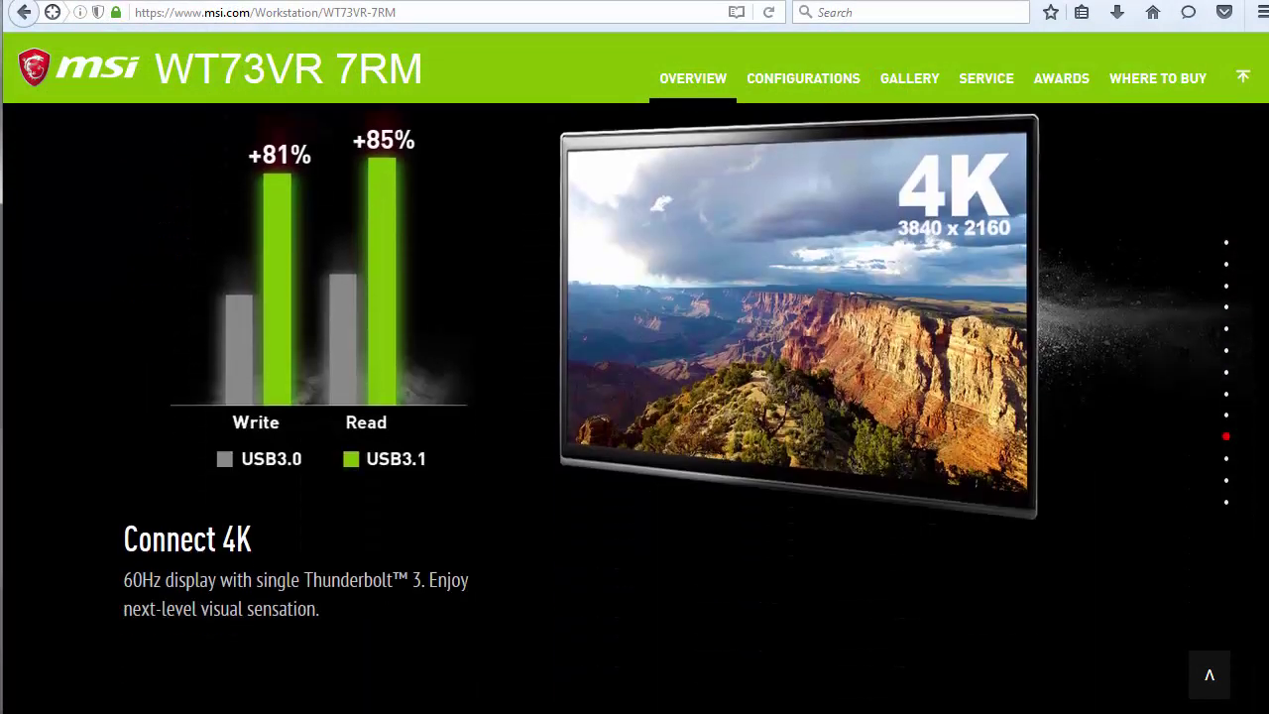
{"action": "scroll", "coordinate": [679, 374], "scroll_direction": "down", "scroll_amount": 3}
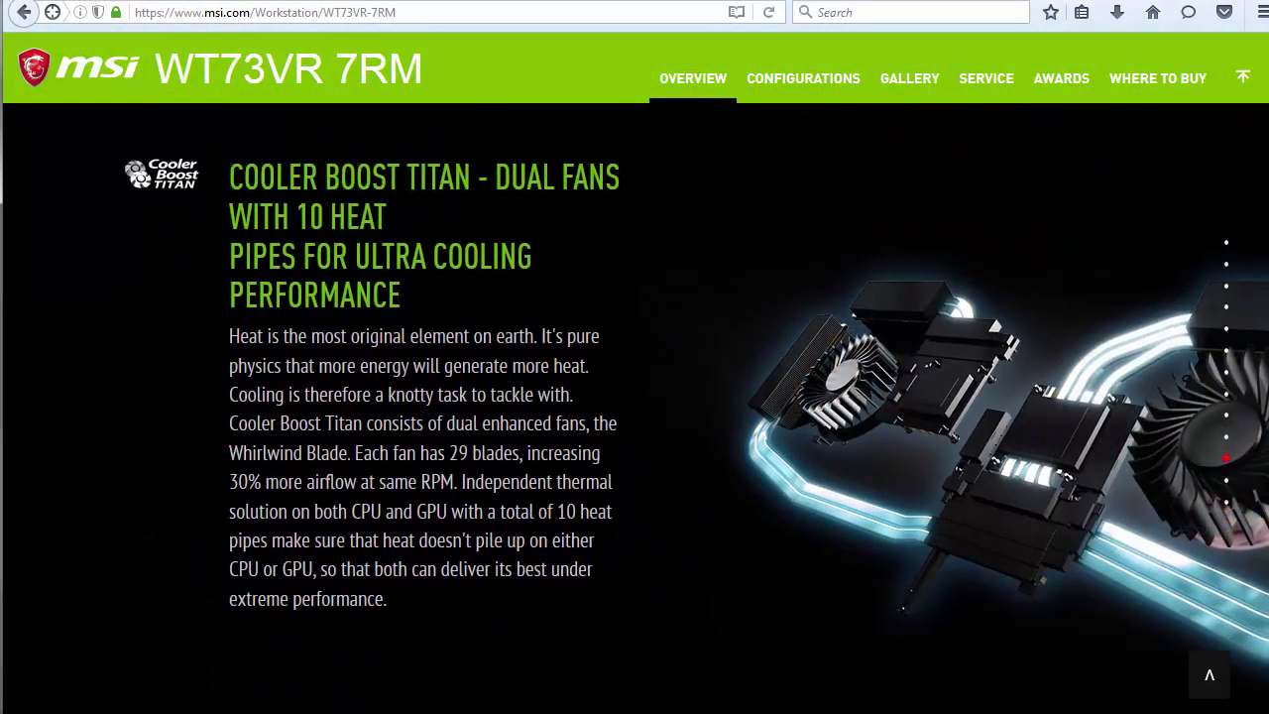
{"action": "scroll", "coordinate": [678, 374], "scroll_direction": "down", "scroll_amount": 3}
{"action": "scroll", "coordinate": [679, 373], "scroll_direction": "down", "scroll_amount": 4}
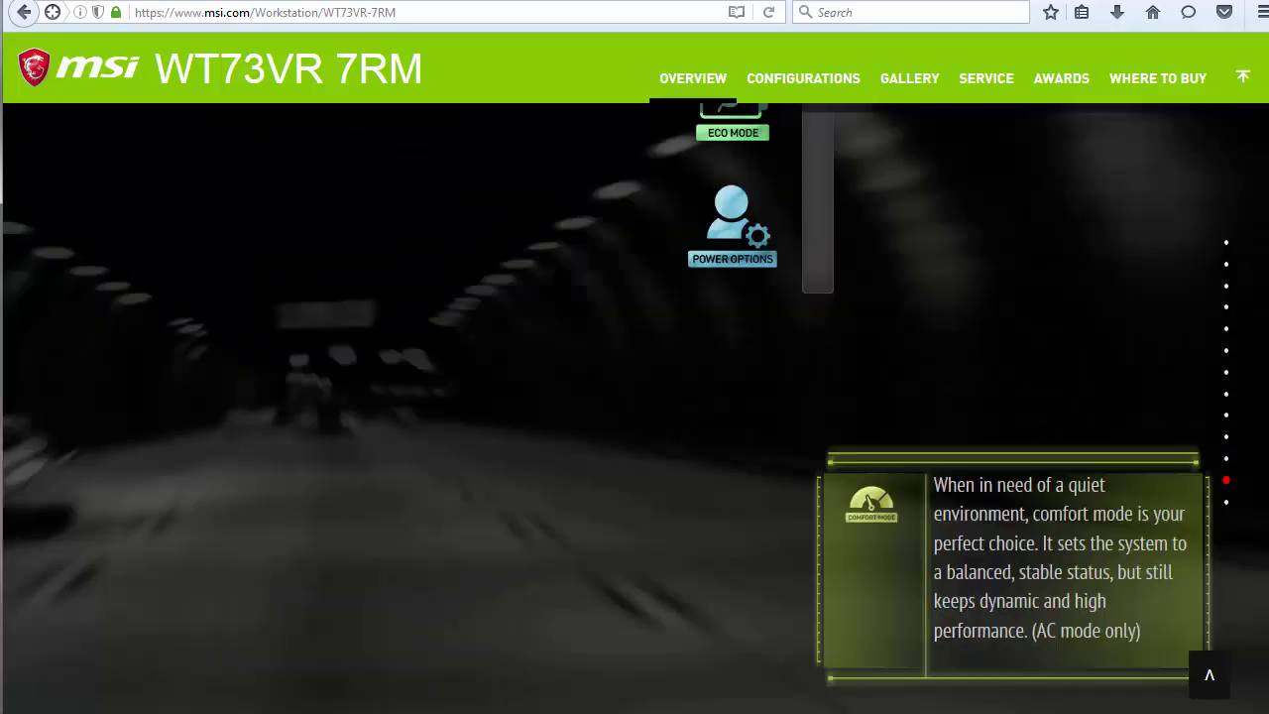
{"action": "scroll", "coordinate": [679, 373], "scroll_direction": "down", "scroll_amount": 2}
{"action": "scroll", "coordinate": [679, 373], "scroll_direction": "up", "scroll_amount": 8}
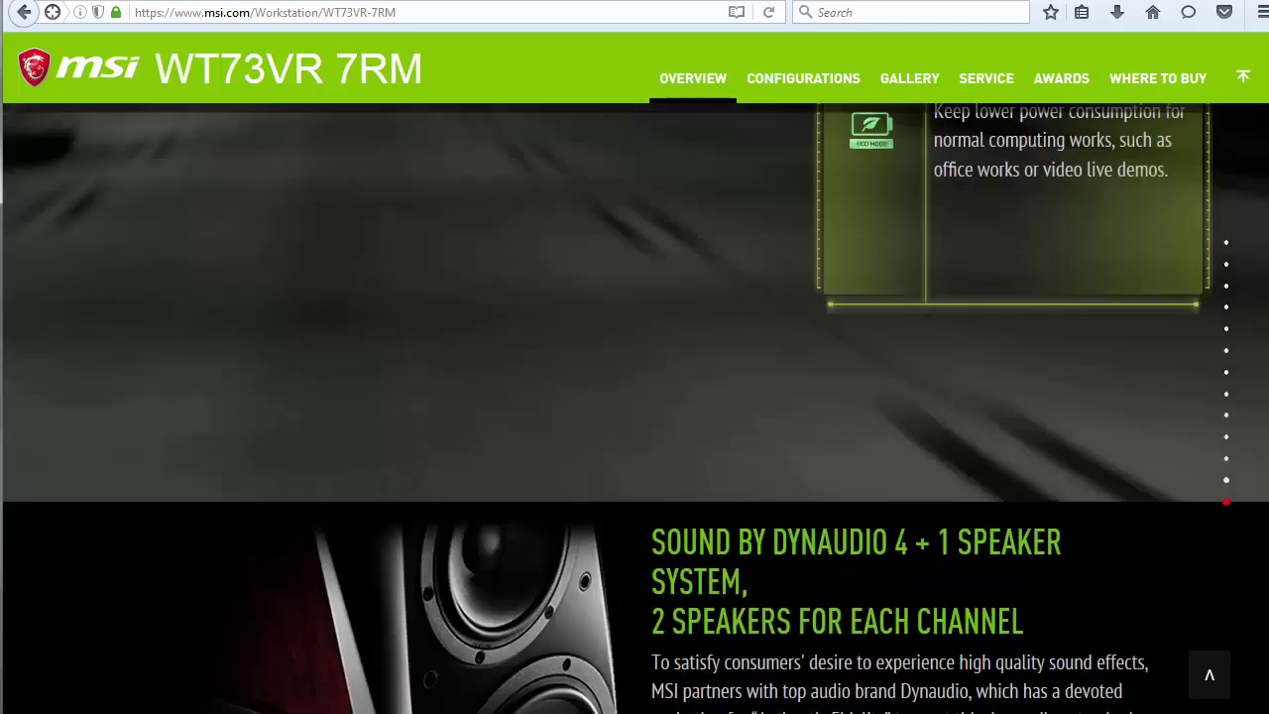
{"action": "scroll", "coordinate": [634, 408], "scroll_direction": "up", "scroll_amount": 8}
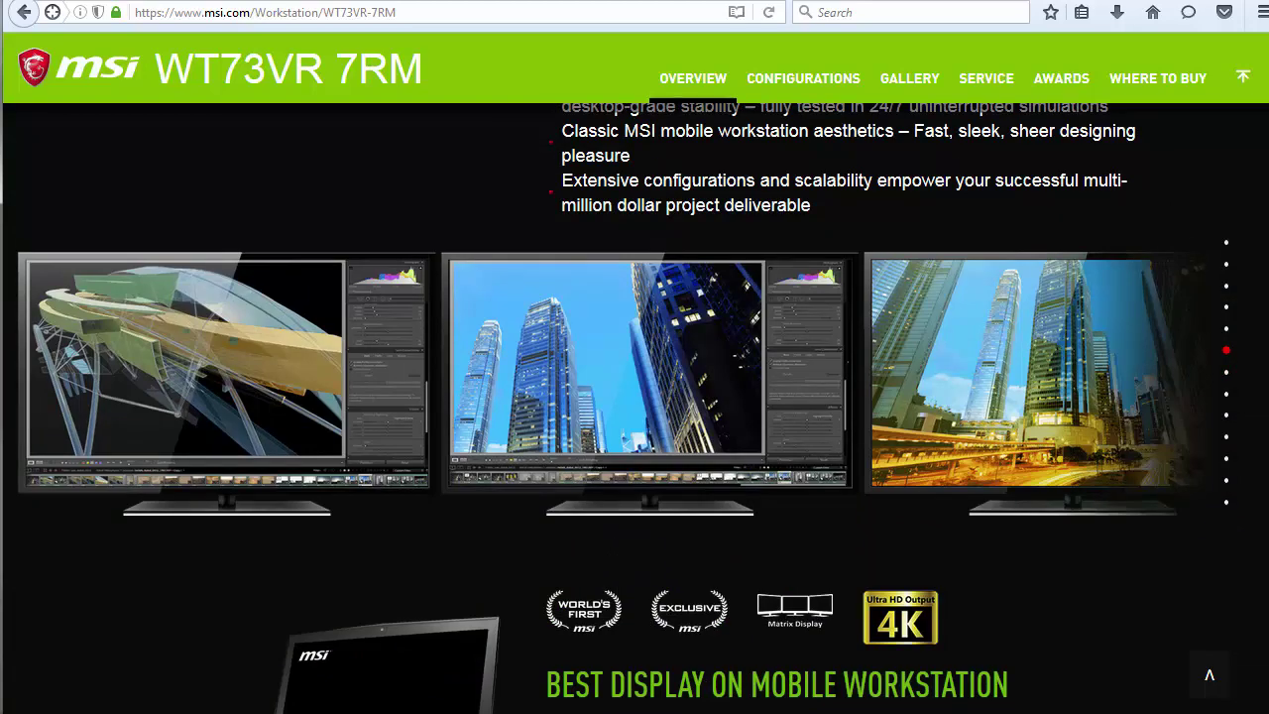
{"action": "scroll", "coordinate": [634, 408], "scroll_direction": "up", "scroll_amount": 5}
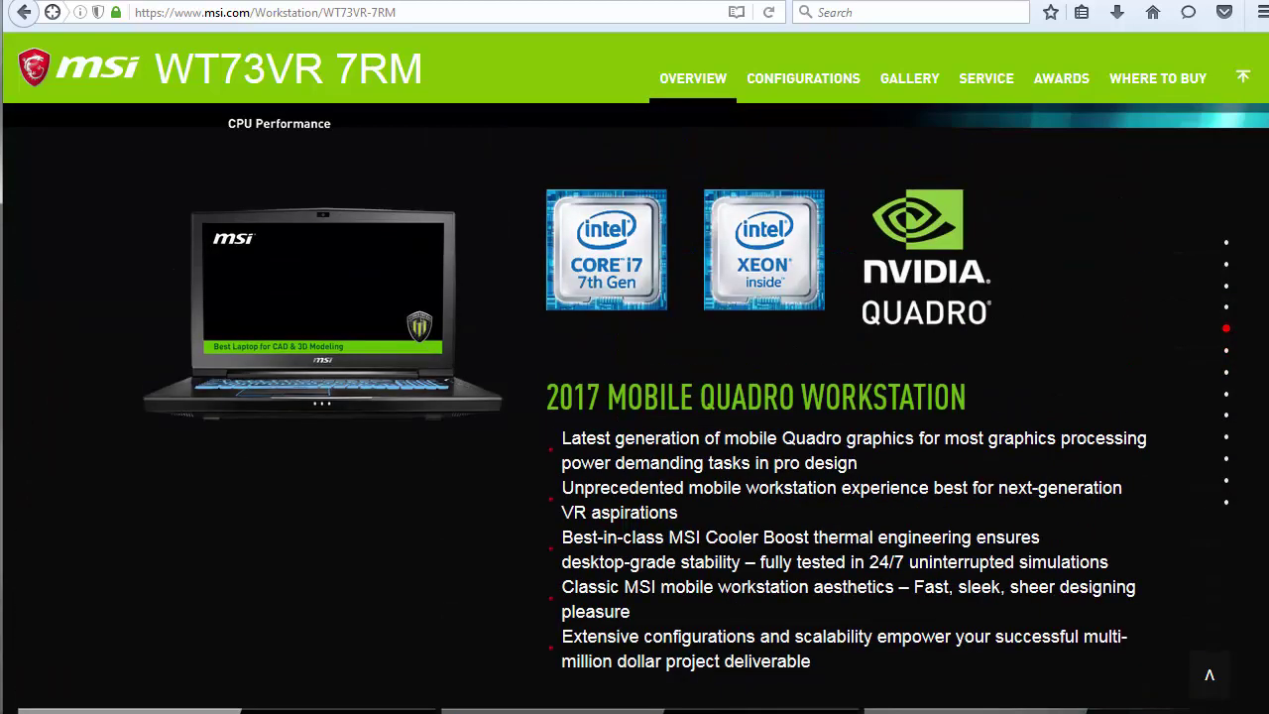
{"action": "scroll", "coordinate": [634, 408], "scroll_direction": "up", "scroll_amount": 6}
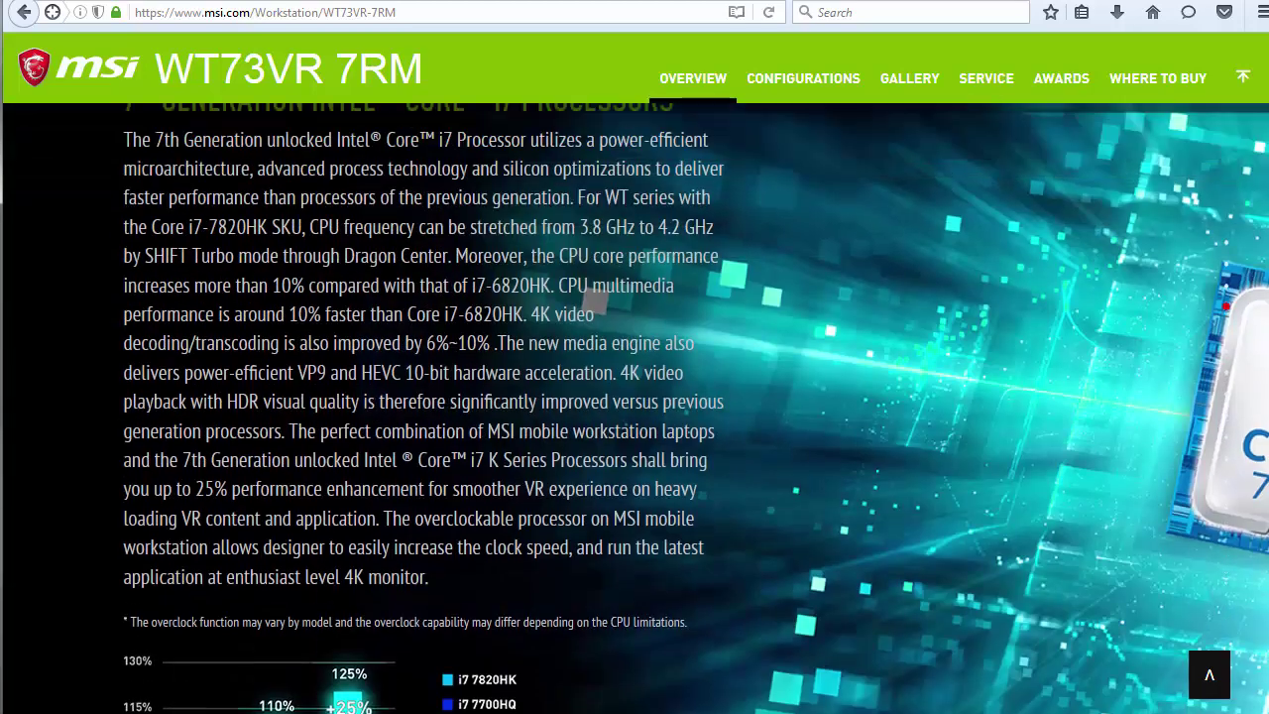